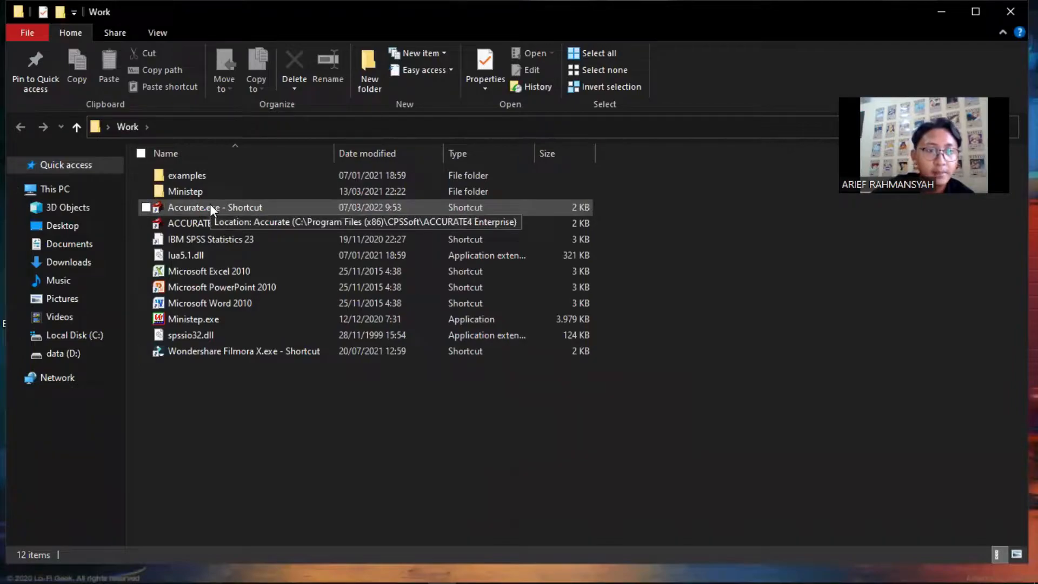
Launch ACCURATE 4 from 'Accurate.exe - Shortcut' in the Work folder
double_click(210, 204)
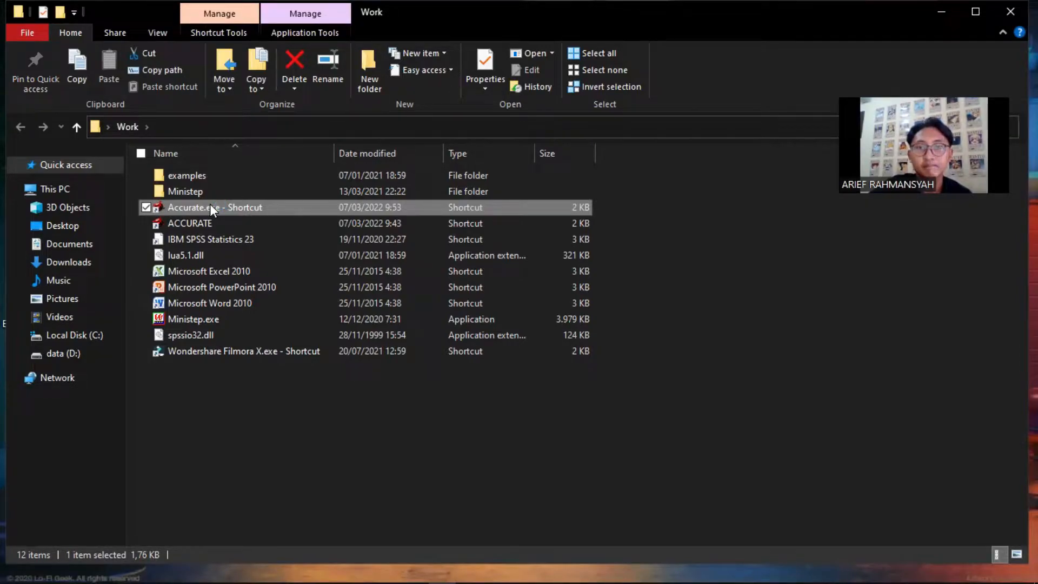
double_click(209, 207)
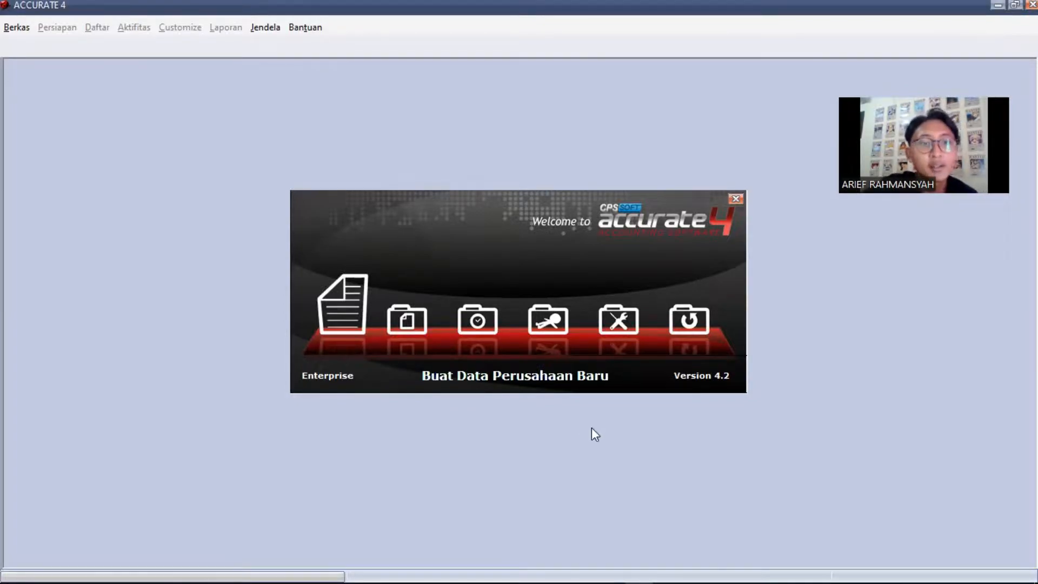
Start a new company database and browse to the local C: drive for its location
click(341, 330)
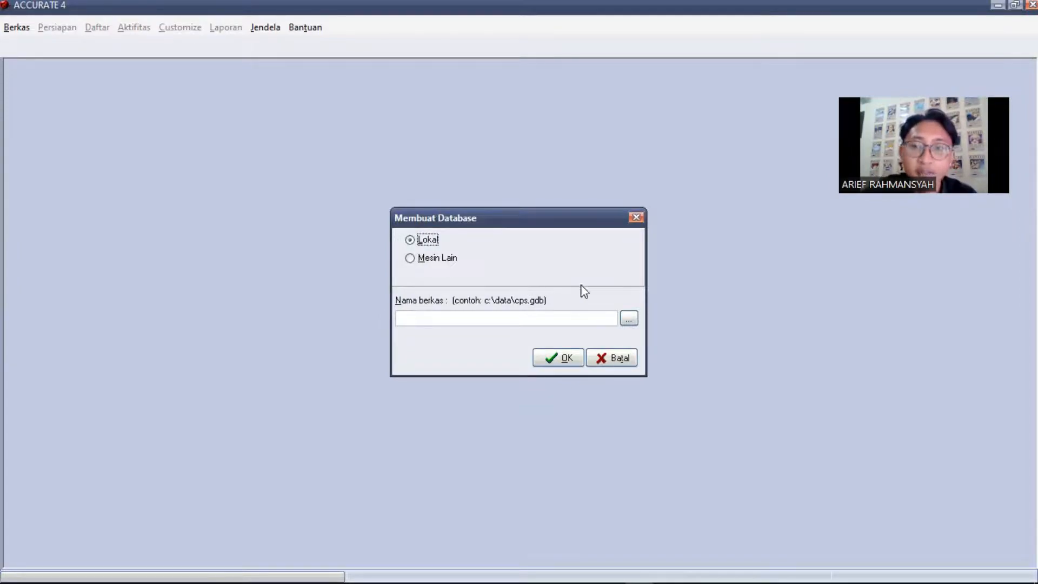
click(630, 320)
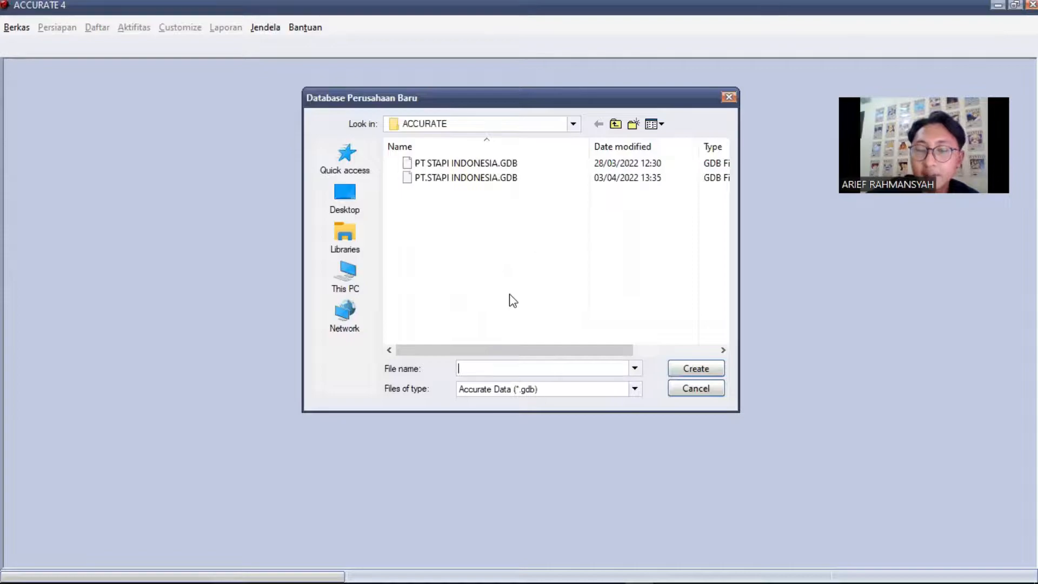
click(363, 278)
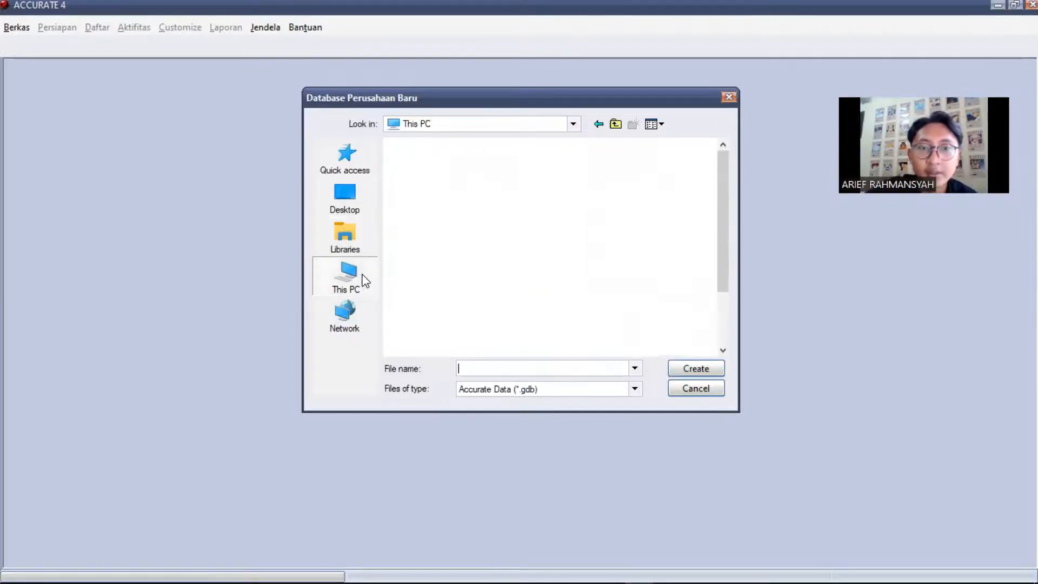
scroll(489, 218, down, 3)
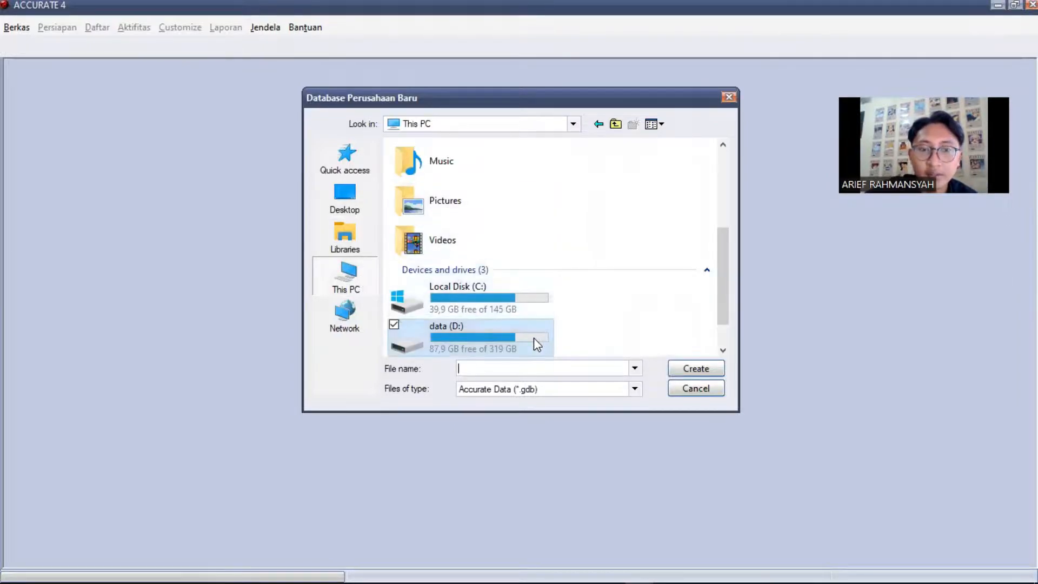
click(487, 295)
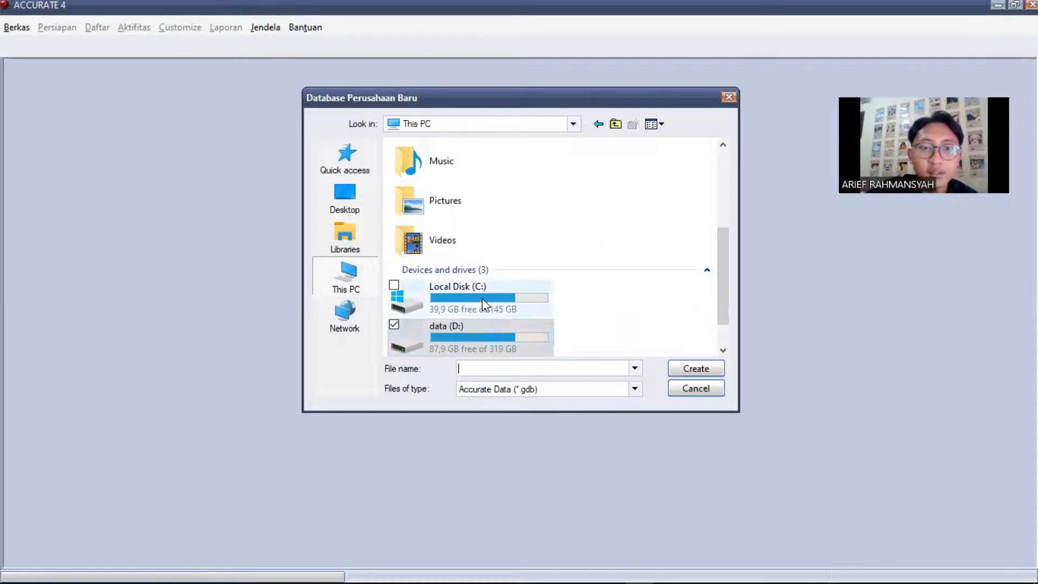
double_click(484, 299)
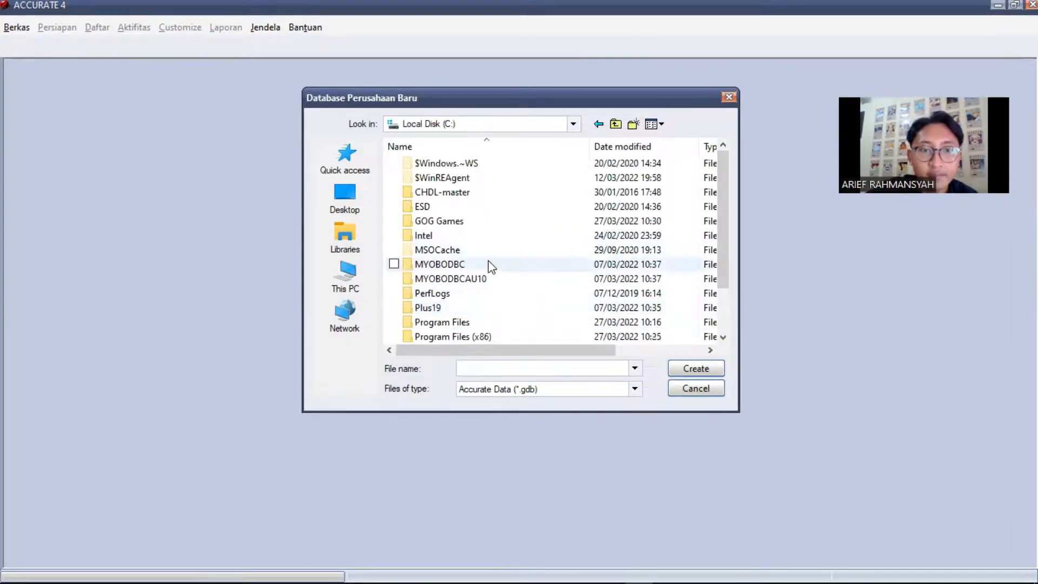
Save the database as PT STAPI INDONESIA in Users\Documents\Campus lyfe\Accurate
scroll(488, 260, down, 2)
double_click(432, 307)
double_click(430, 179)
double_click(446, 264)
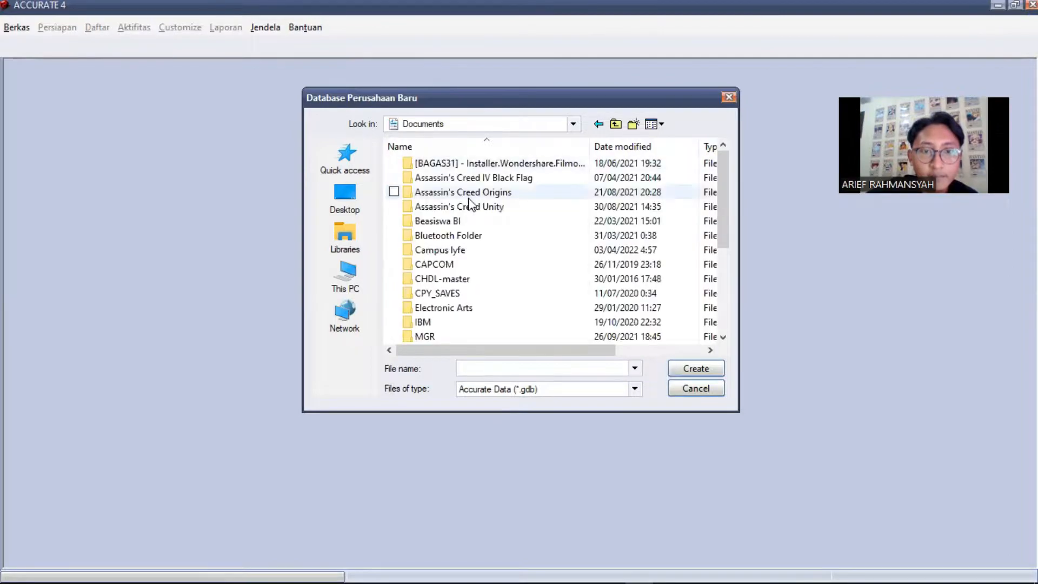
double_click(440, 249)
double_click(429, 164)
click(603, 364)
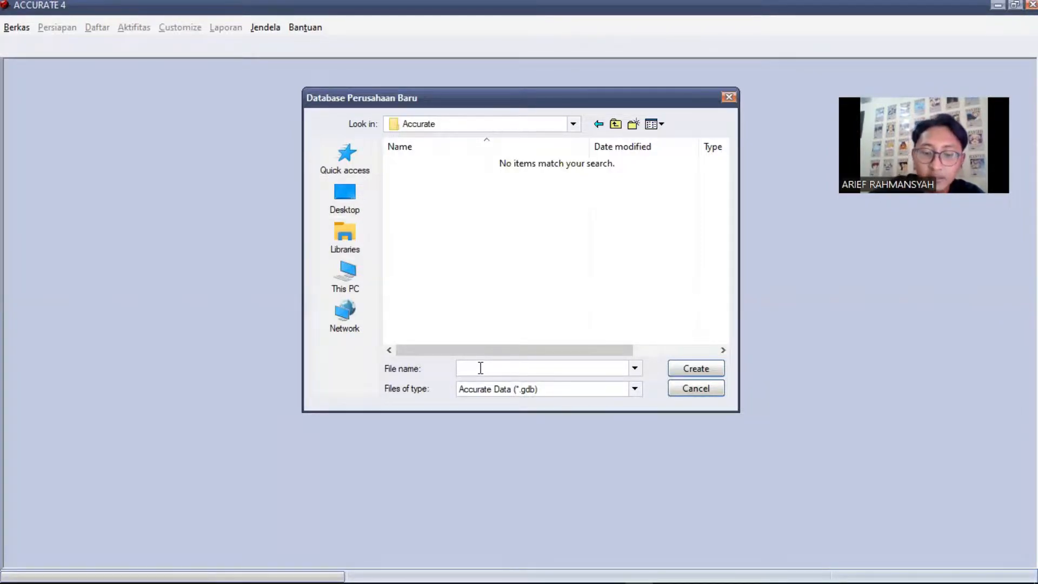
text(PT )
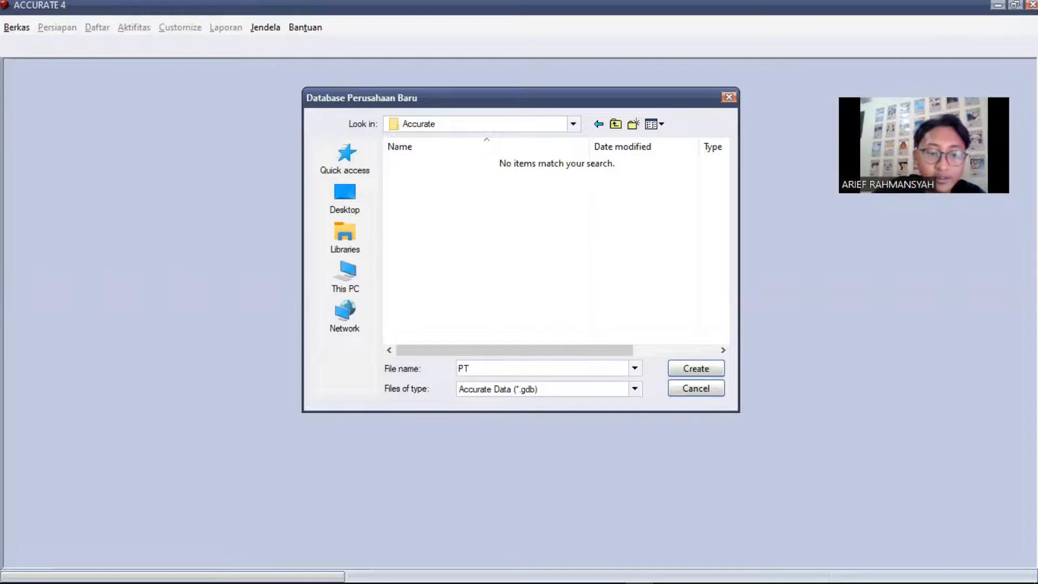
text(S)
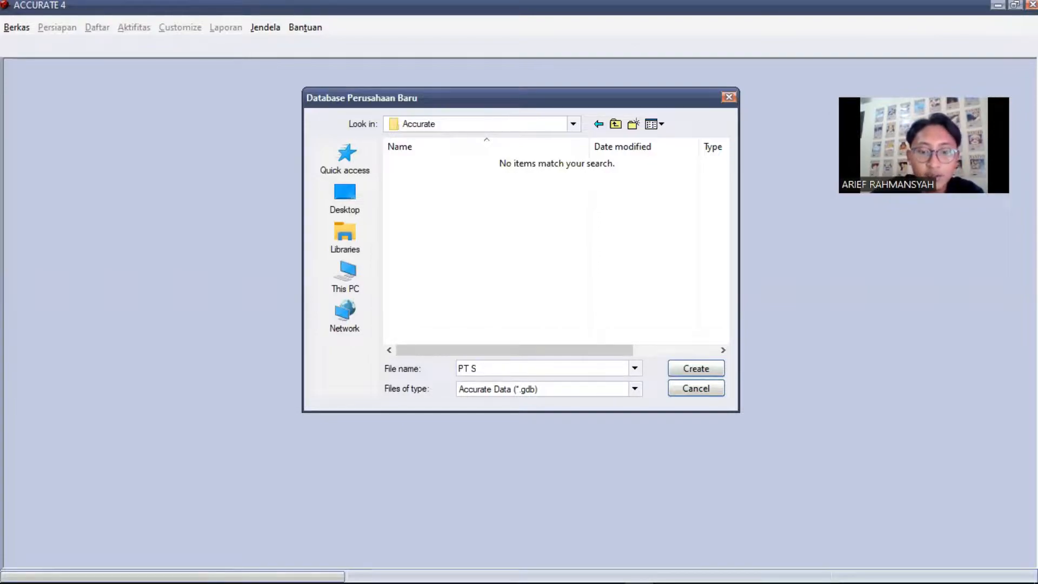
text(TAPI I)
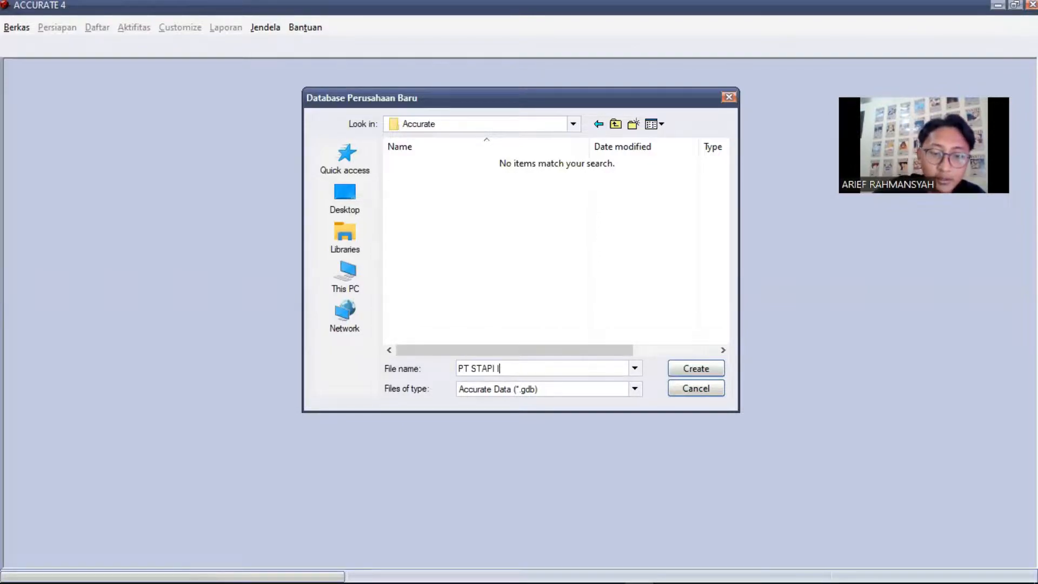
text(NDONESIA)
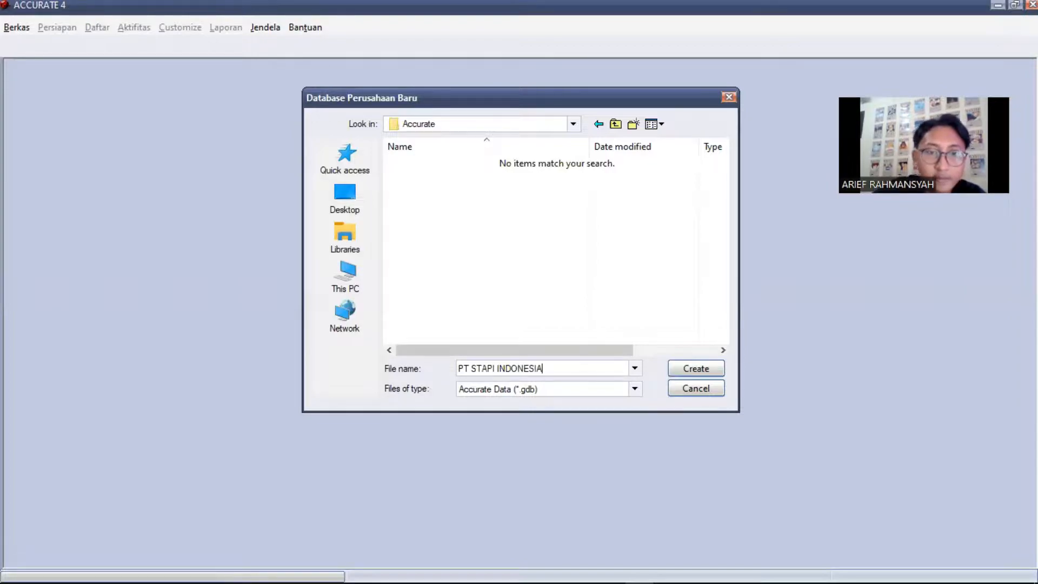
click(693, 364)
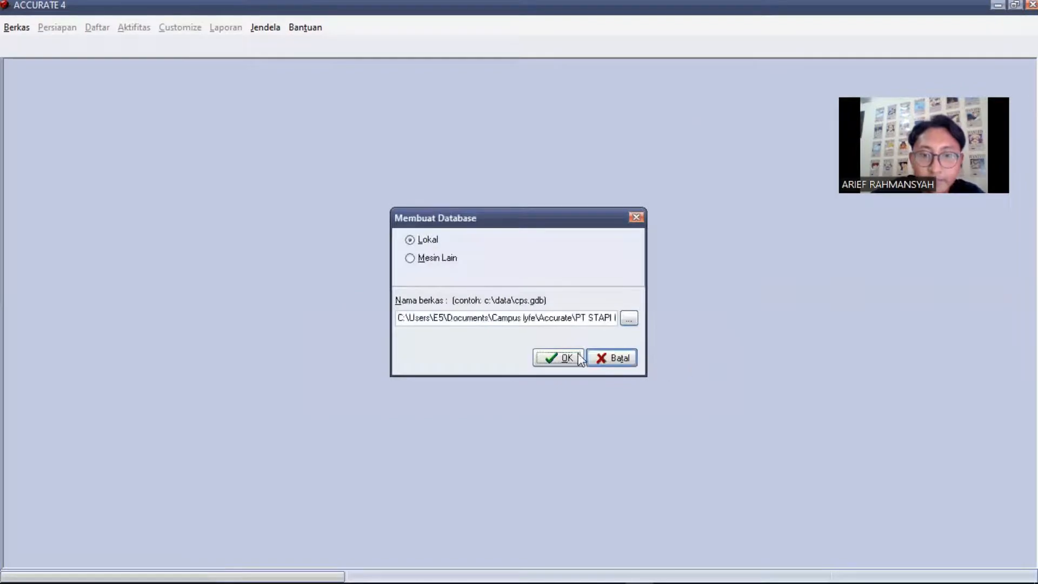
Confirm the local database and log in with the default supervisor user's password
click(566, 361)
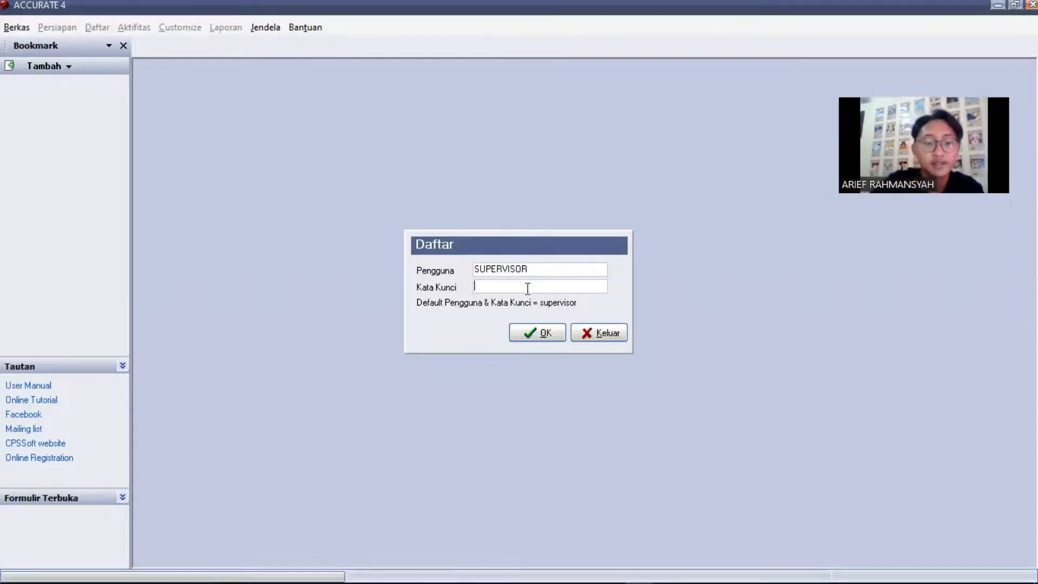
text(su)
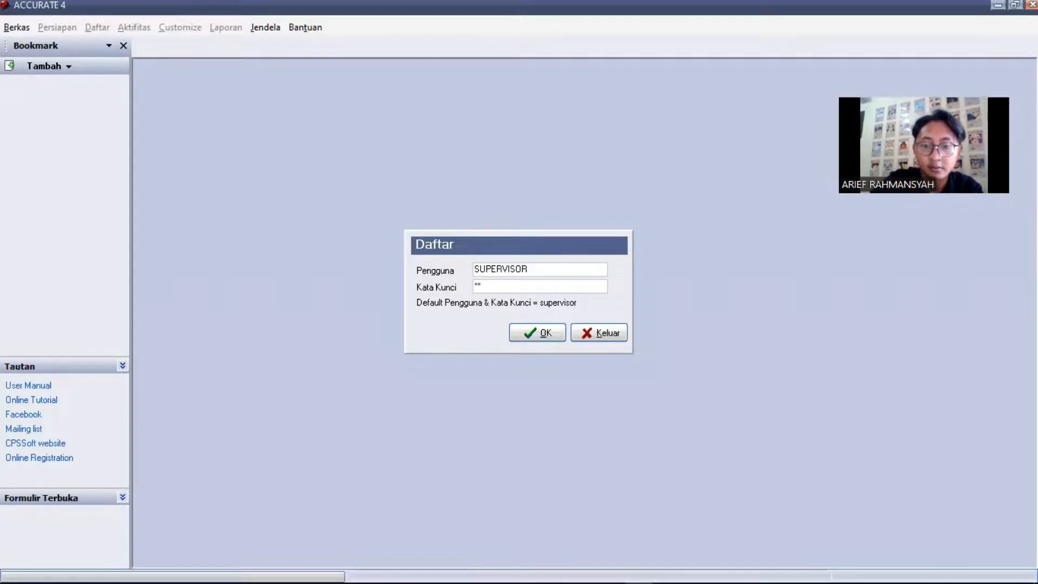
text(pervisor)
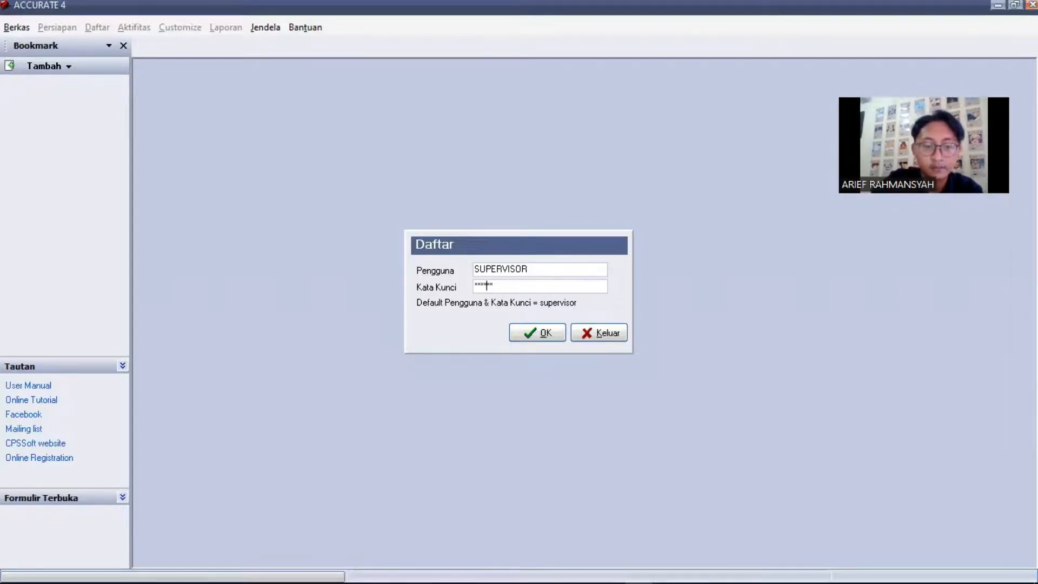
key(BackSpace)
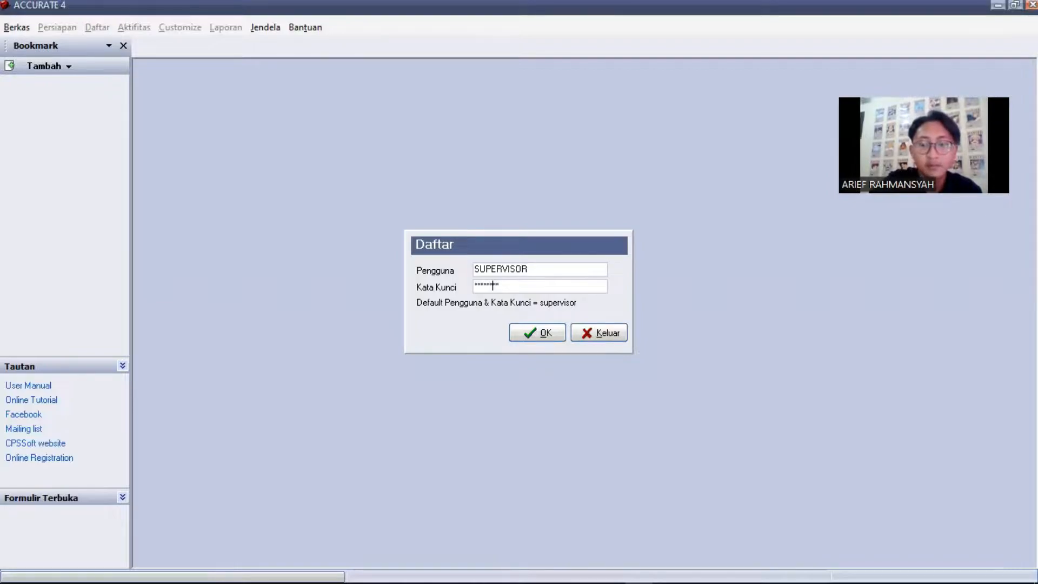
text(r)
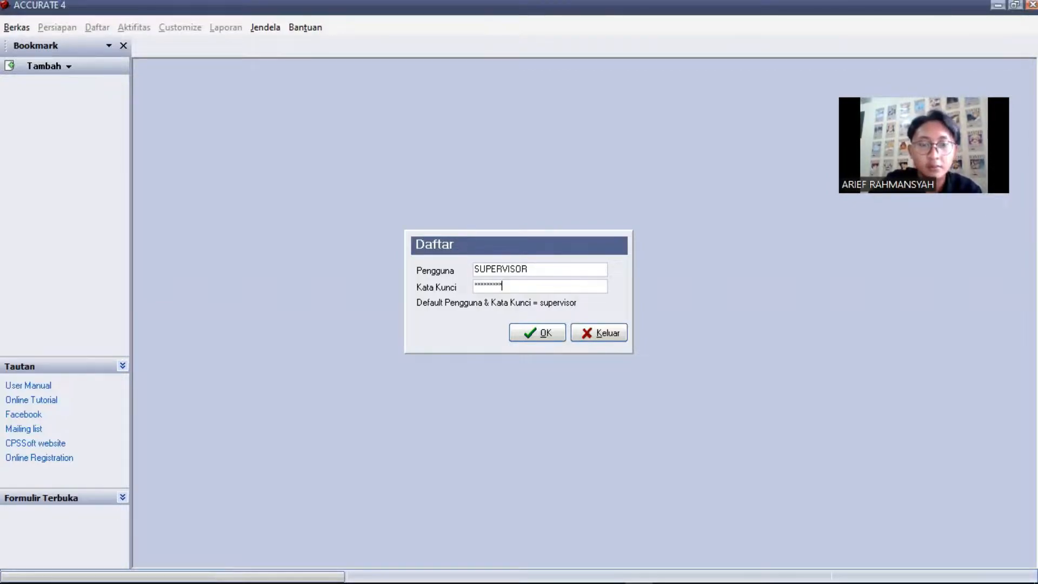
key(BackSpace)
key(BackSpace)
key(BackSpace)
key(BackSpace)
key(BackSpace)
key(BackSpace)
key(BackSpace)
key(BackSpace)
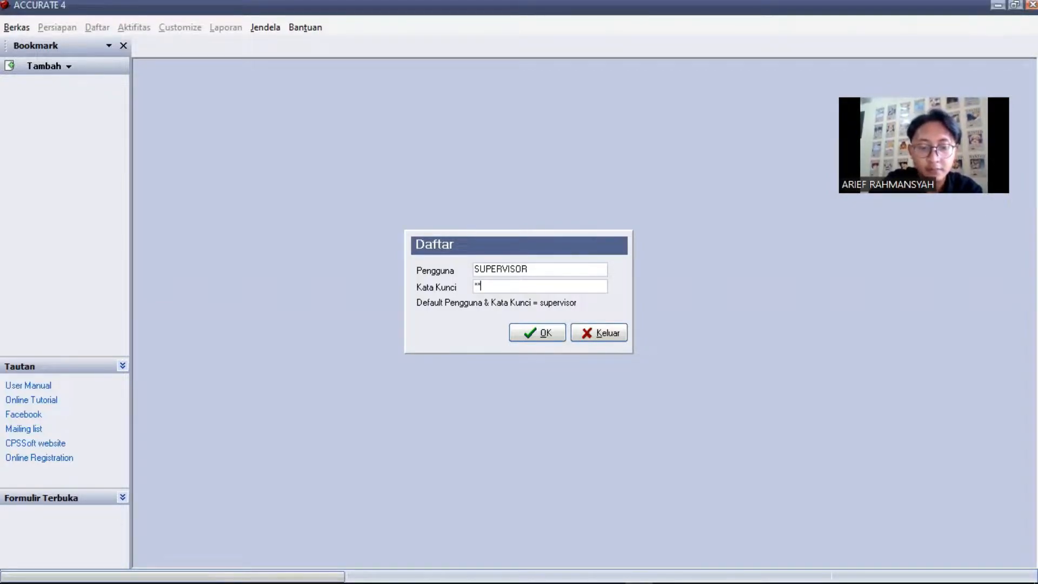
text(pervisor)
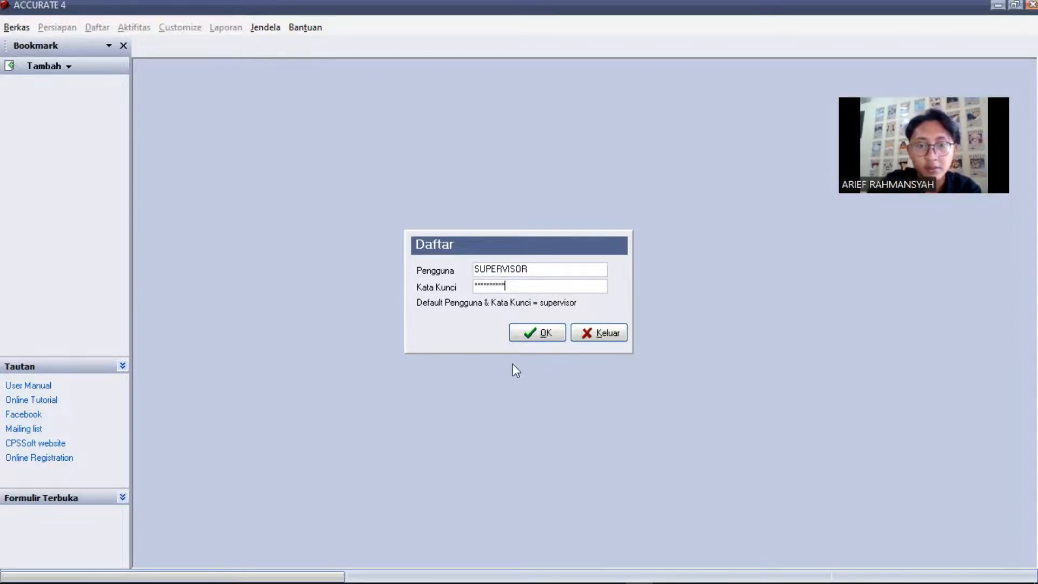
click(545, 337)
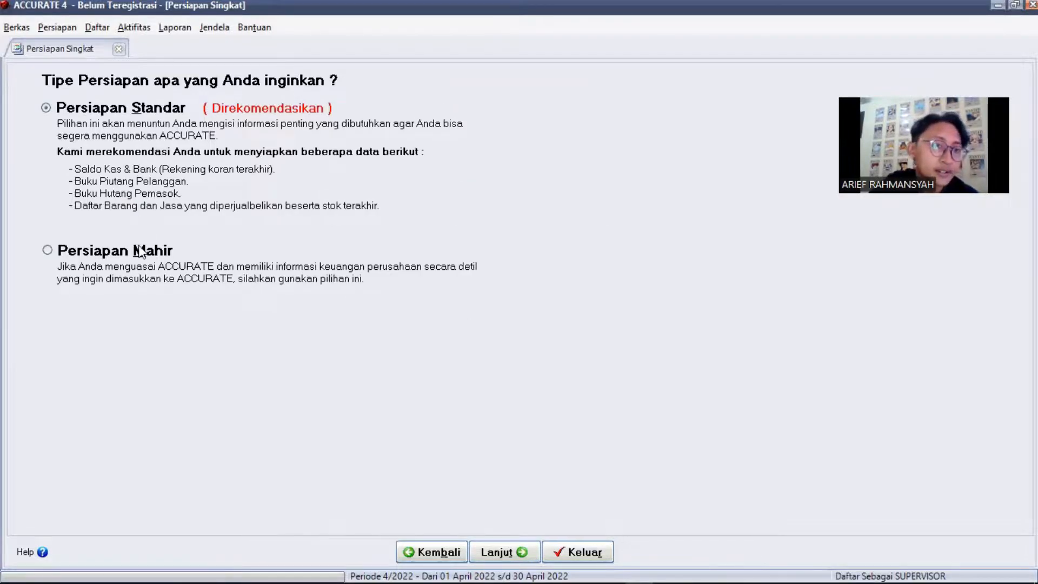
Pick the Persiapan Mahir setup and continue to step 1, the currency list
click(52, 250)
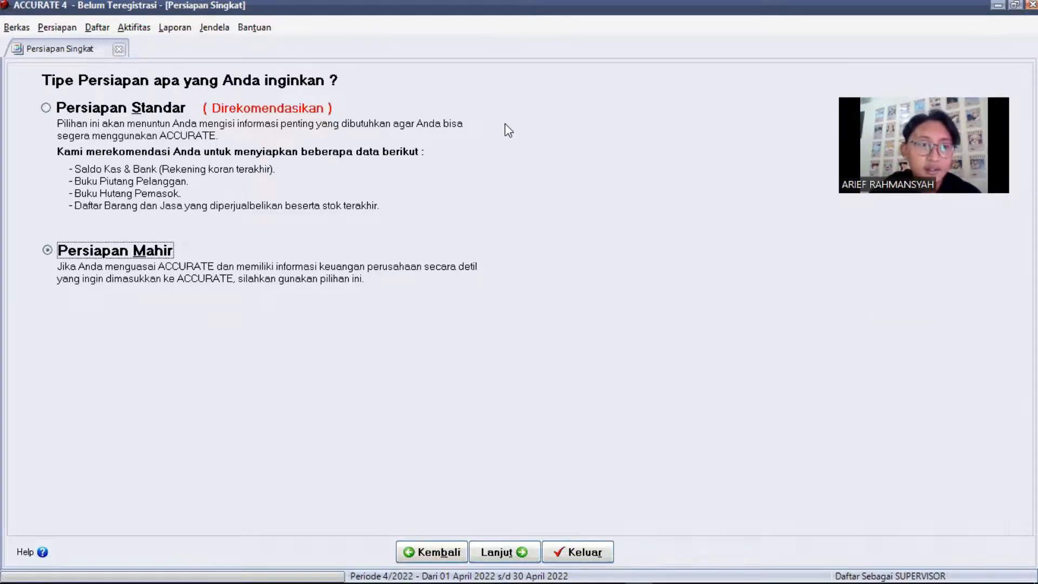
click(498, 554)
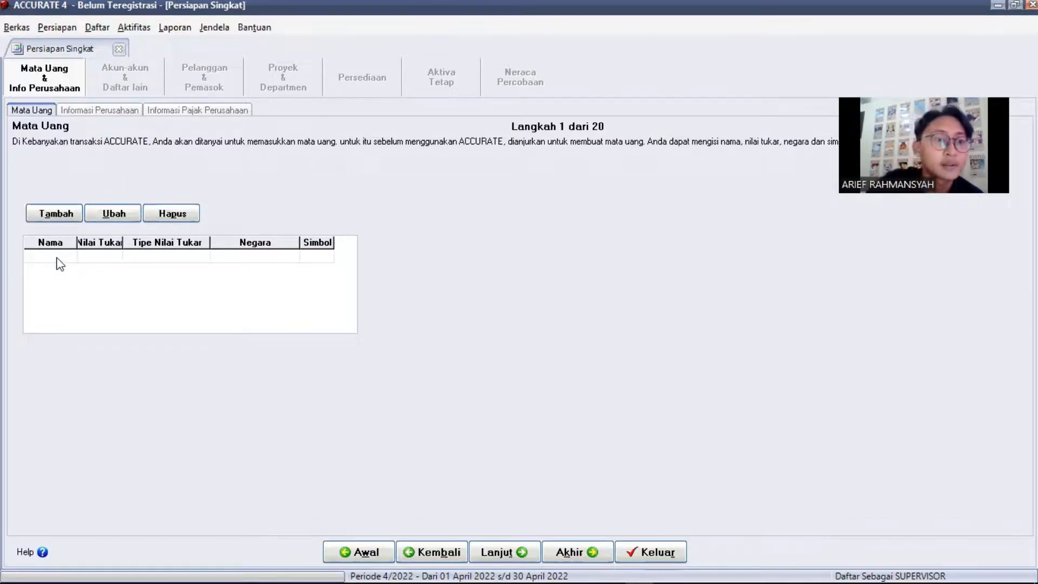
Add currency Rupiah with rate 1, country Indonesia and symbol Rp, then continue
click(58, 258)
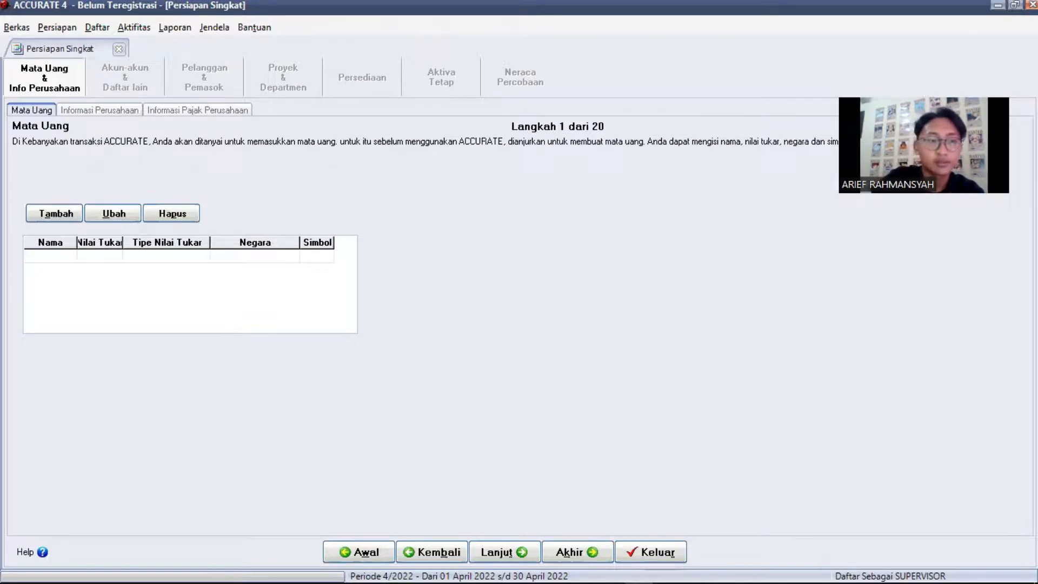
text(Rupiah)
key(Tab)
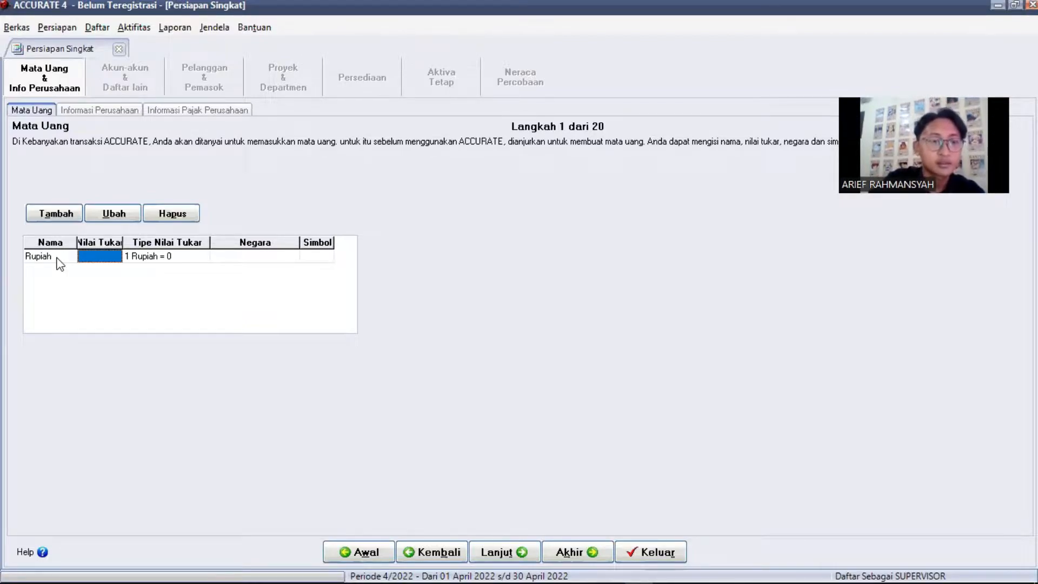
text(1)
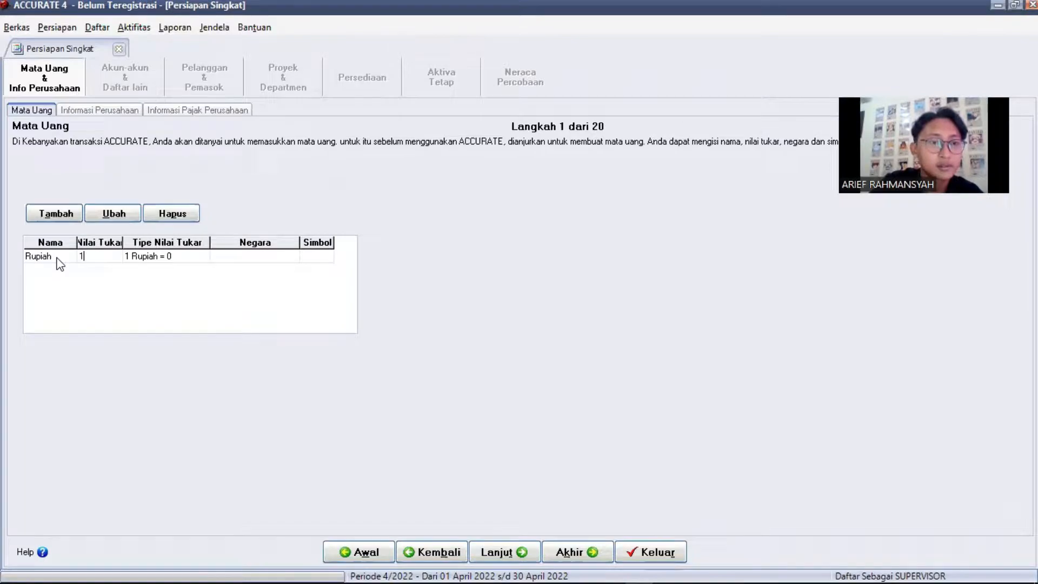
key(Tab)
key(Tab)
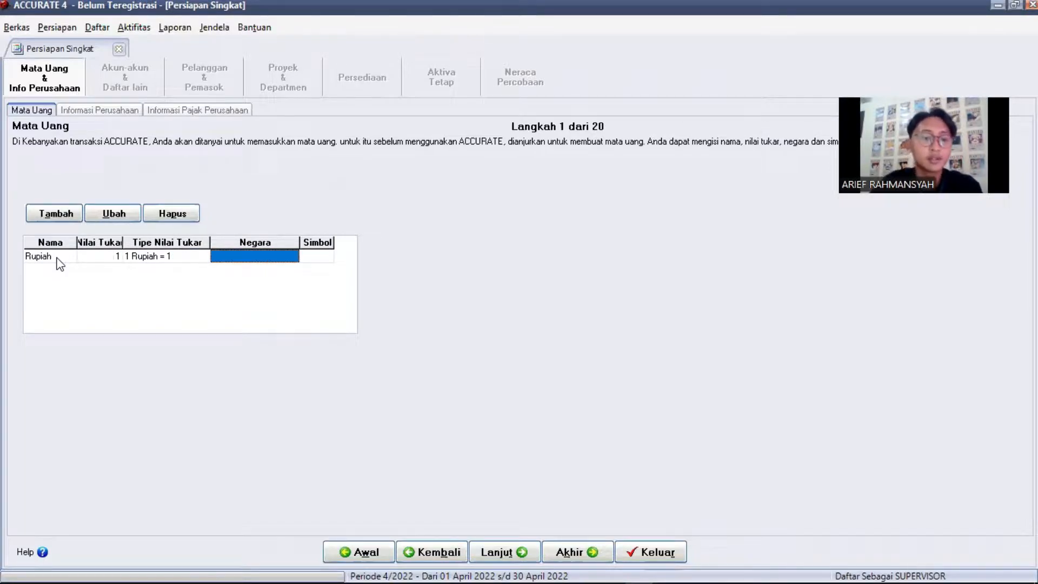
text(In)
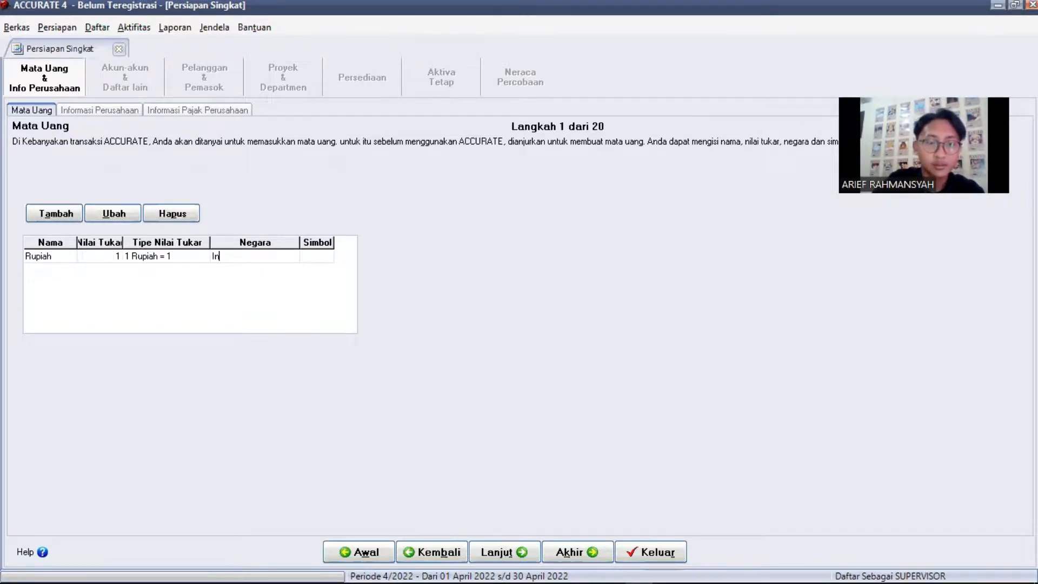
text(donesia)
key(Tab)
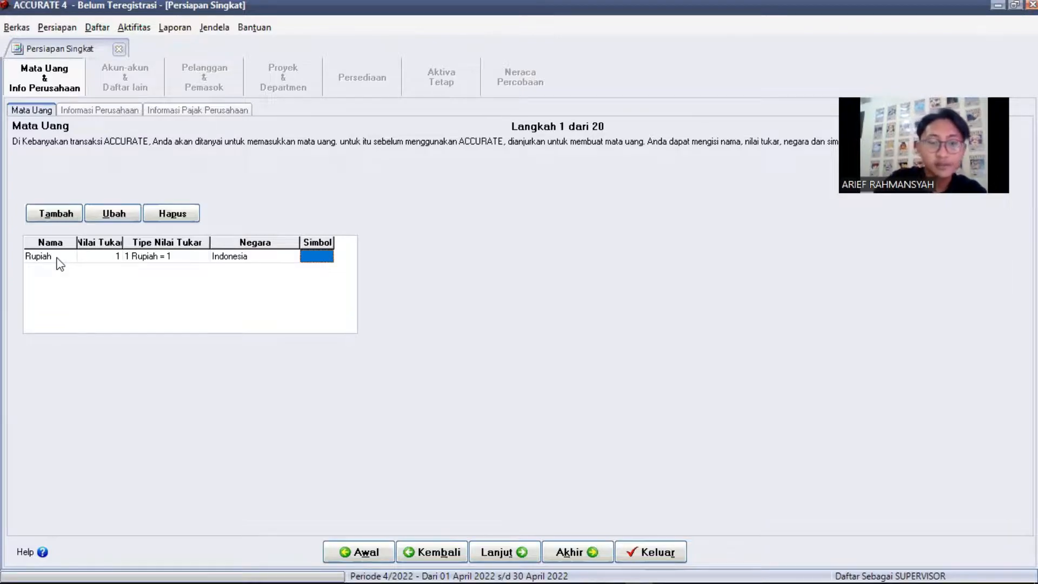
text(Rp)
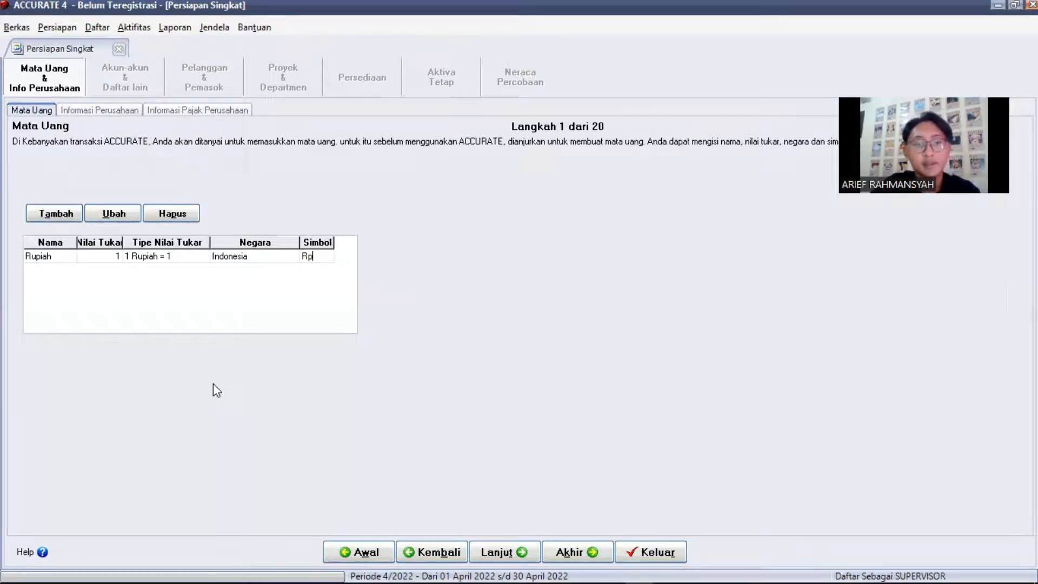
click(509, 552)
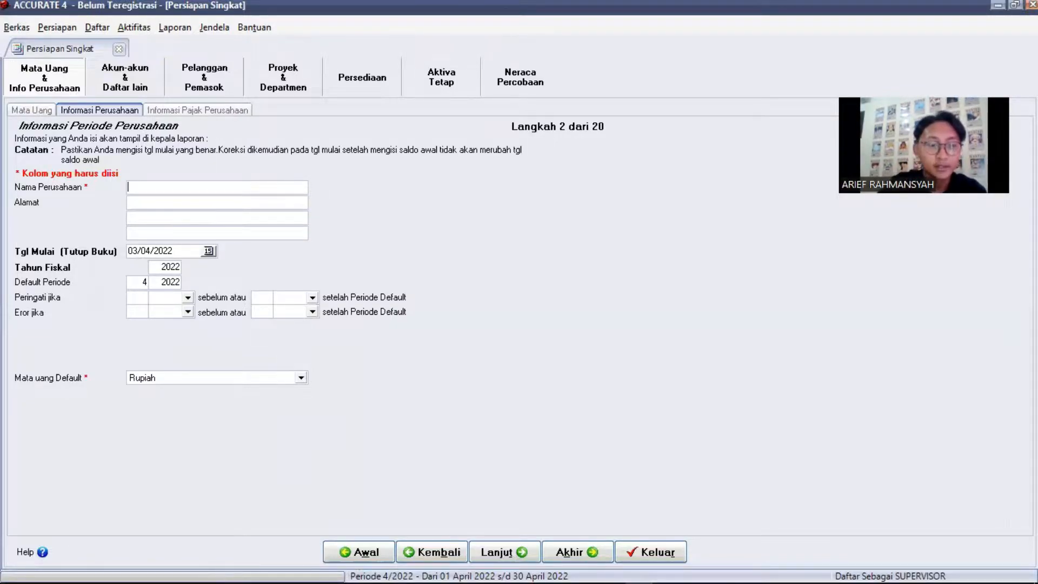
text(PT STAPI)
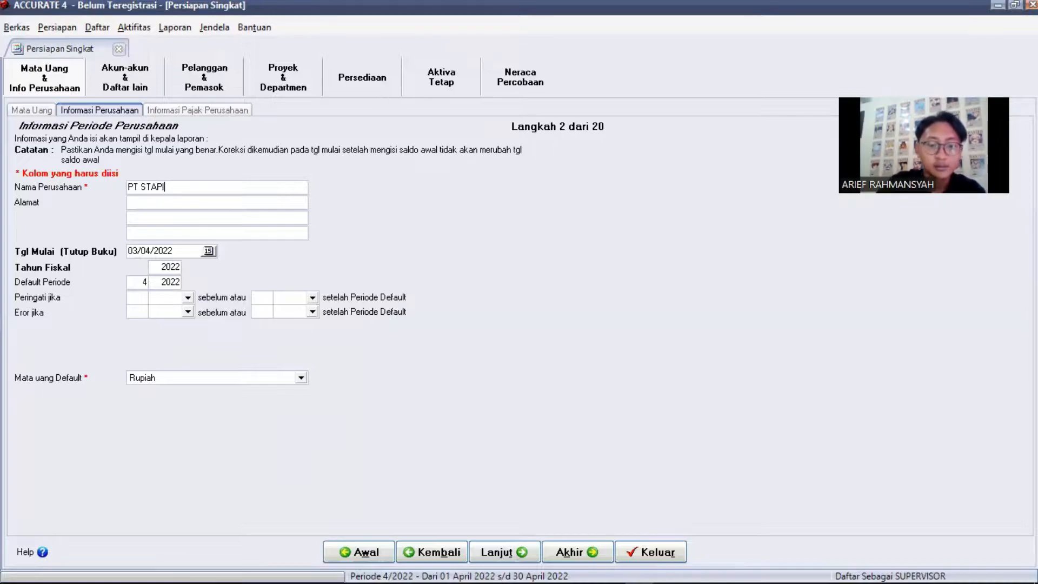
text( INDONESI)
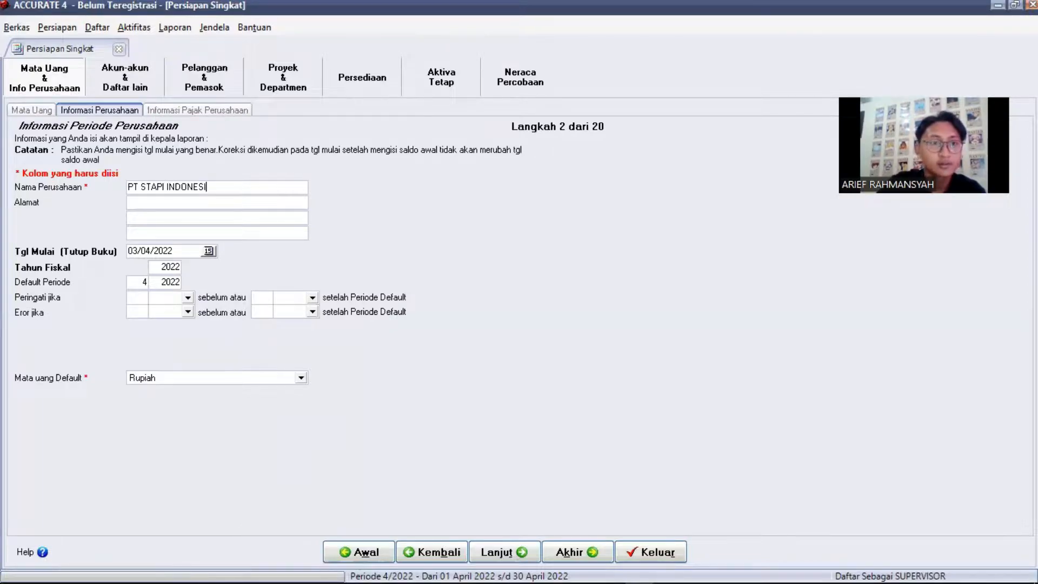
text(A)
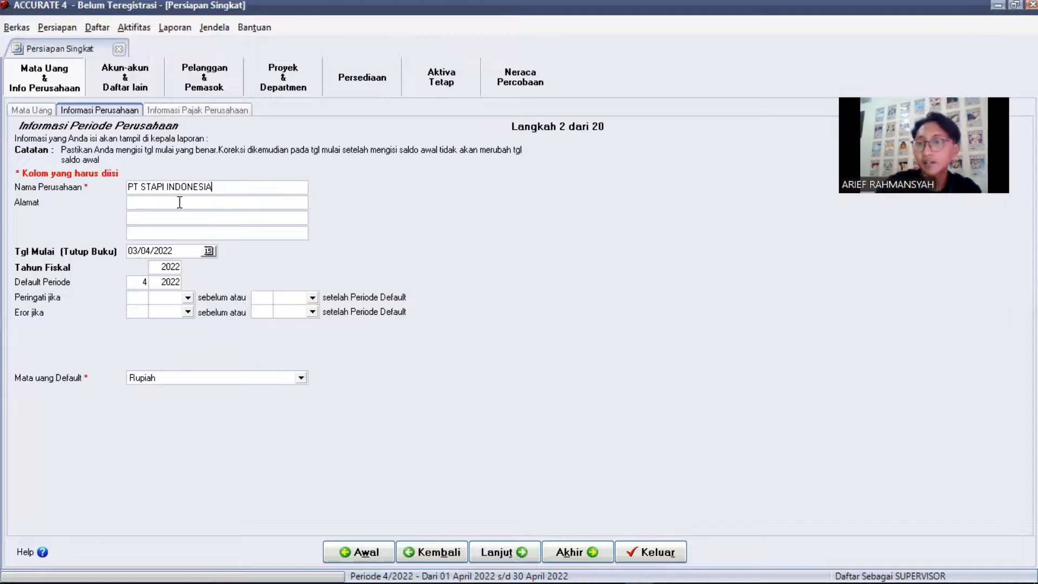
click(179, 202)
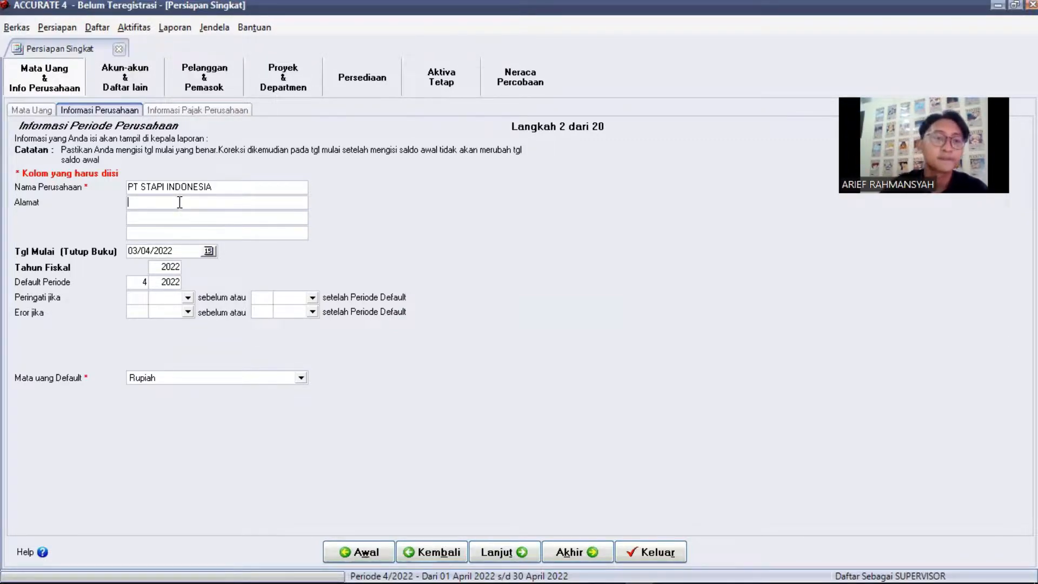
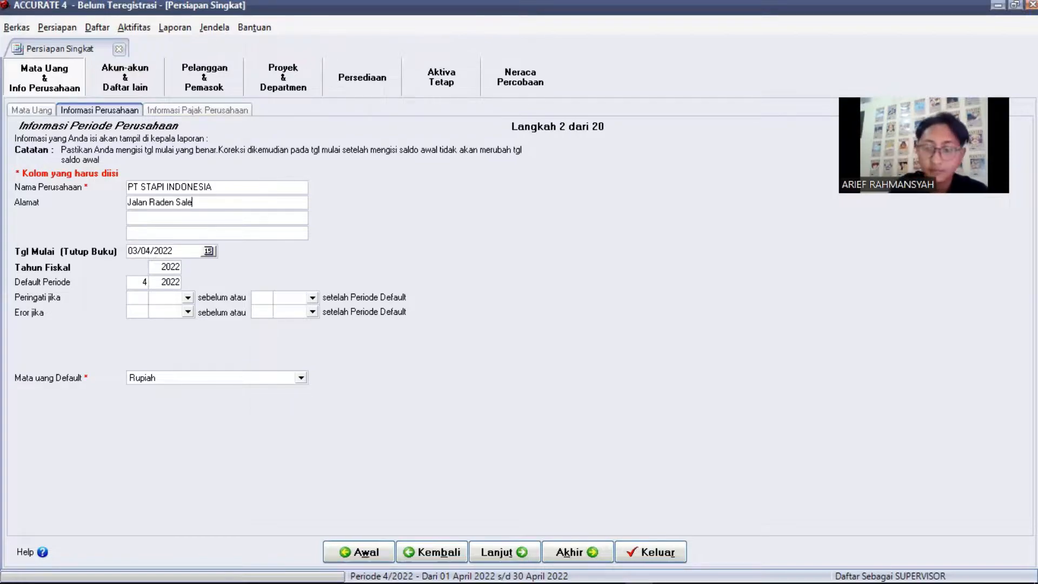
key(Tab)
key(Tab)
key(Tab)
text(30/11/2011)
key(Tab)
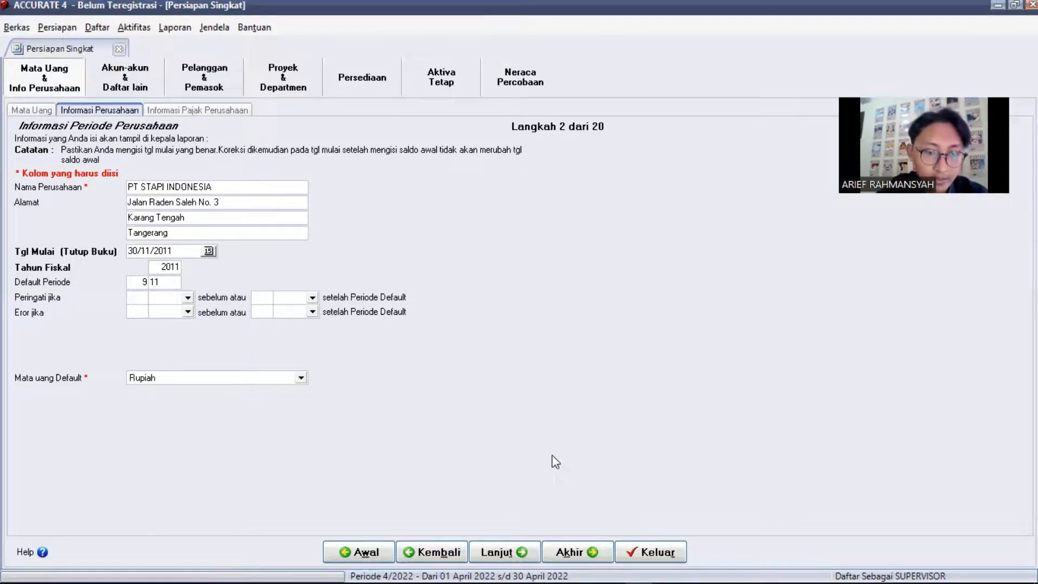
click(500, 552)
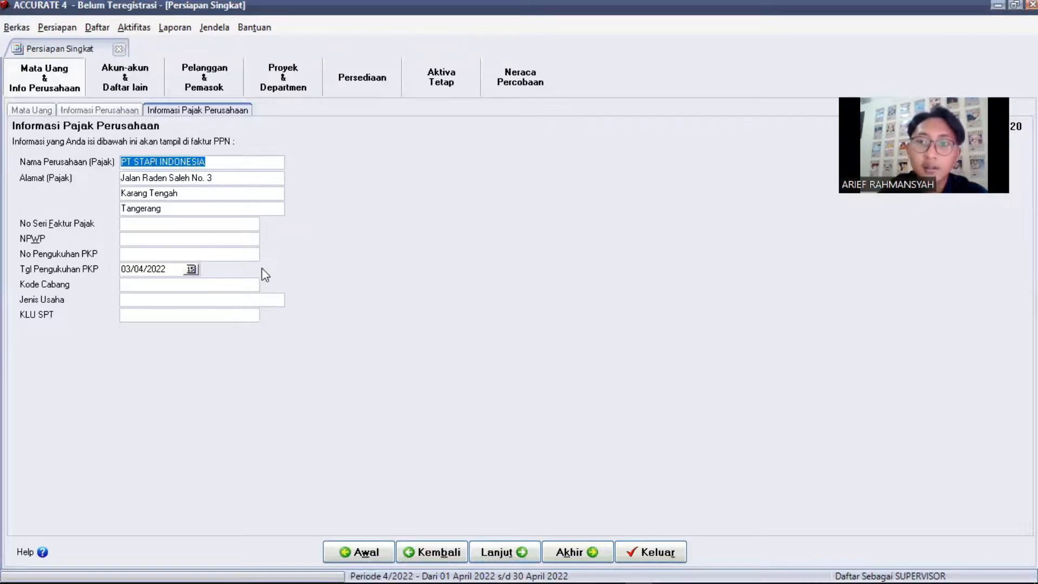
Enter tax invoice serial 11.000000001 and the company's NPWP tax ID, then continue
click(138, 224)
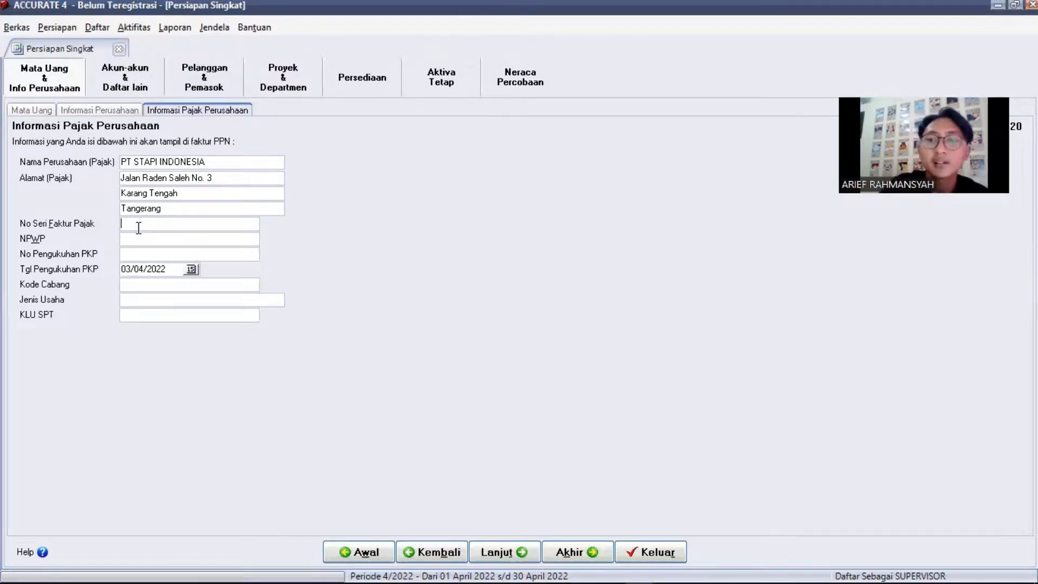
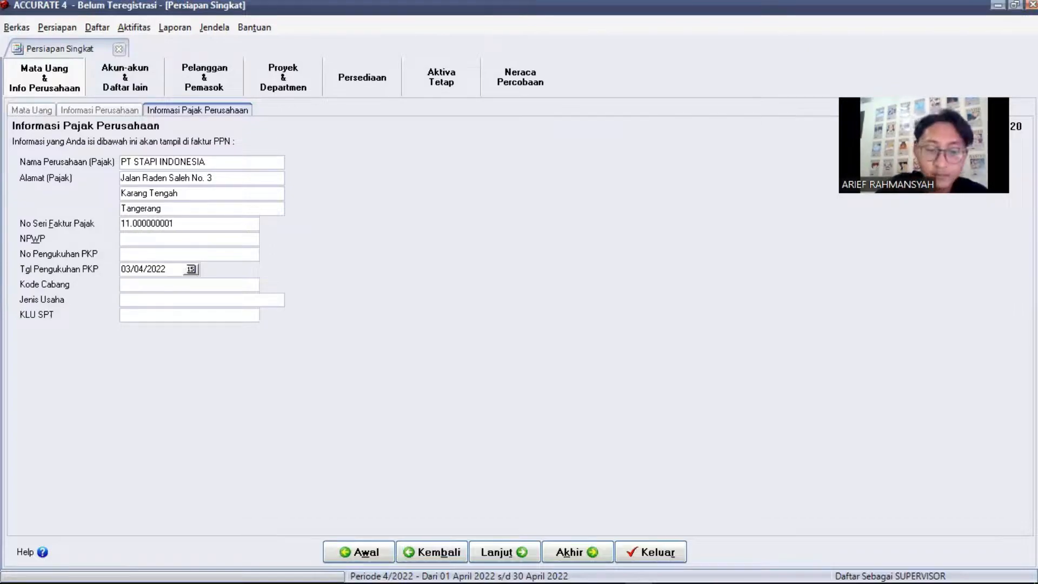
key(Tab)
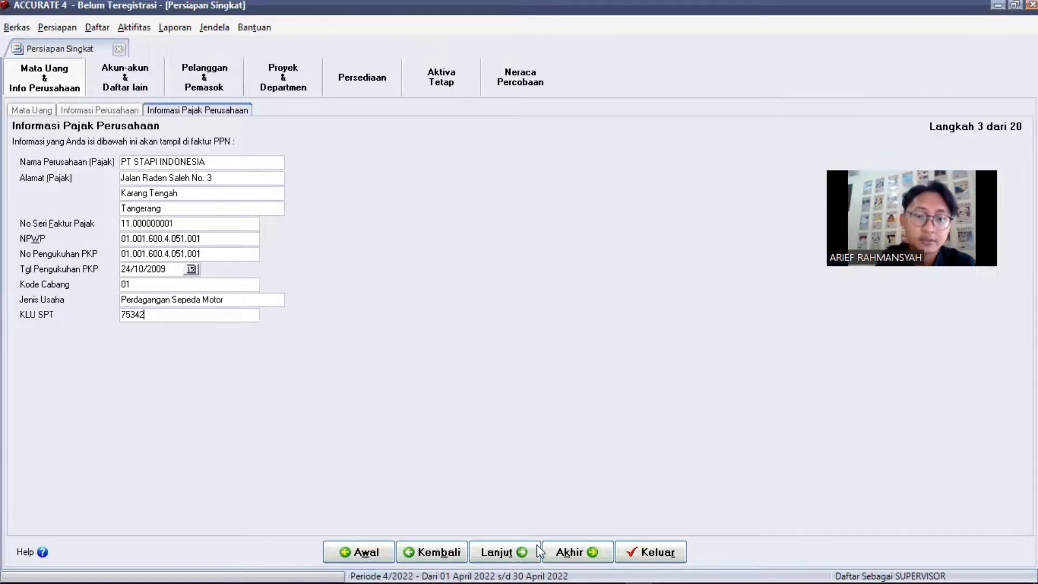
click(518, 549)
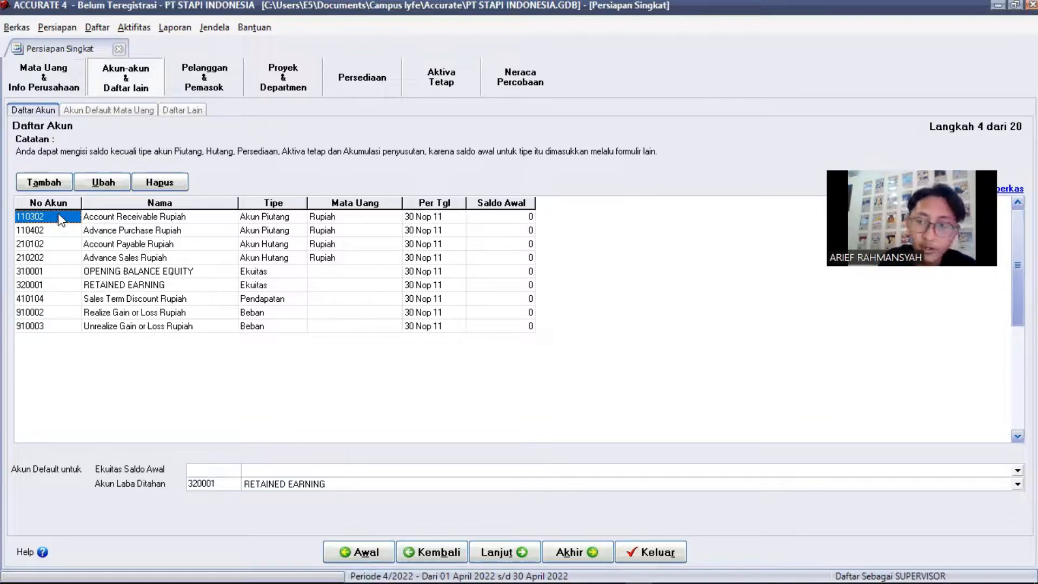
Delete preset accounts 110302, 110402 and the rest, keeping only 320001 RETAINED EARNING
click(74, 286)
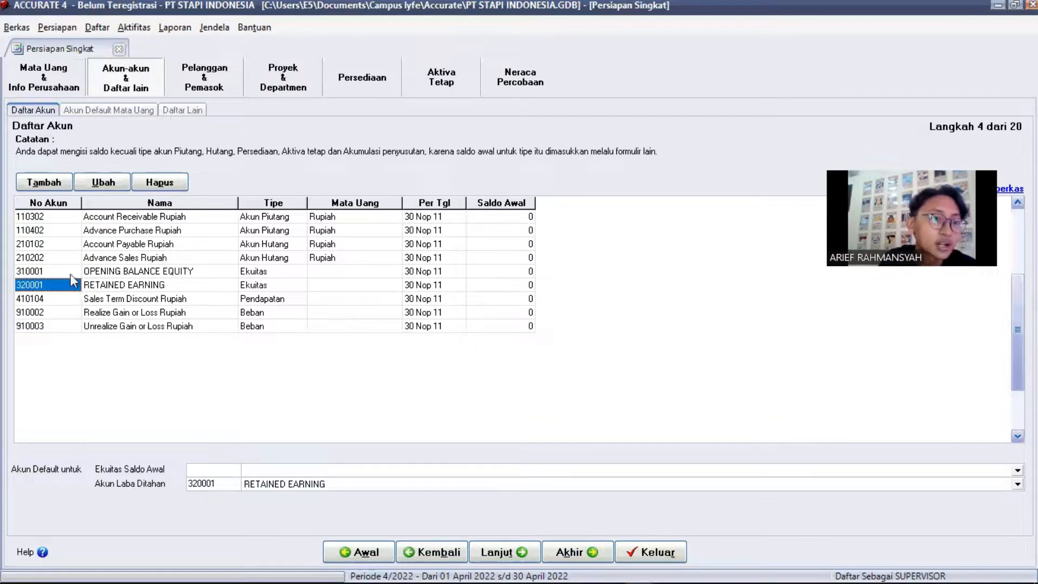
click(60, 219)
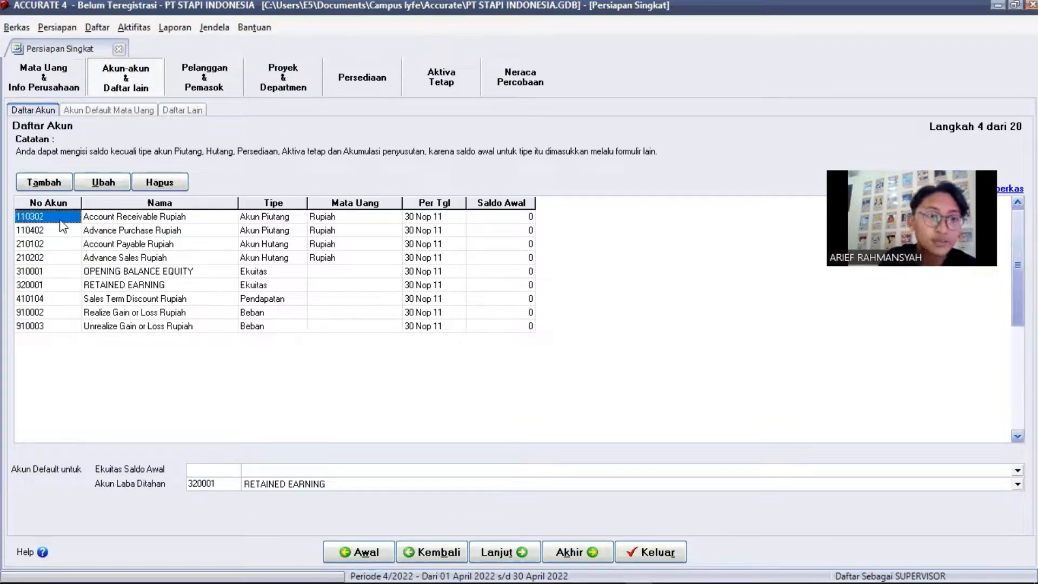
click(149, 185)
key(Return)
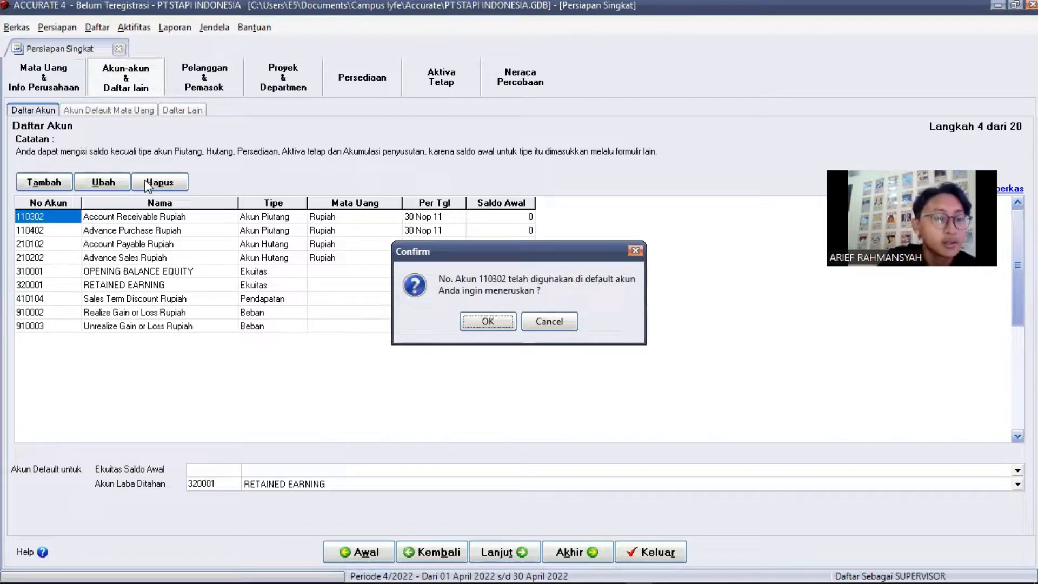
key(Return)
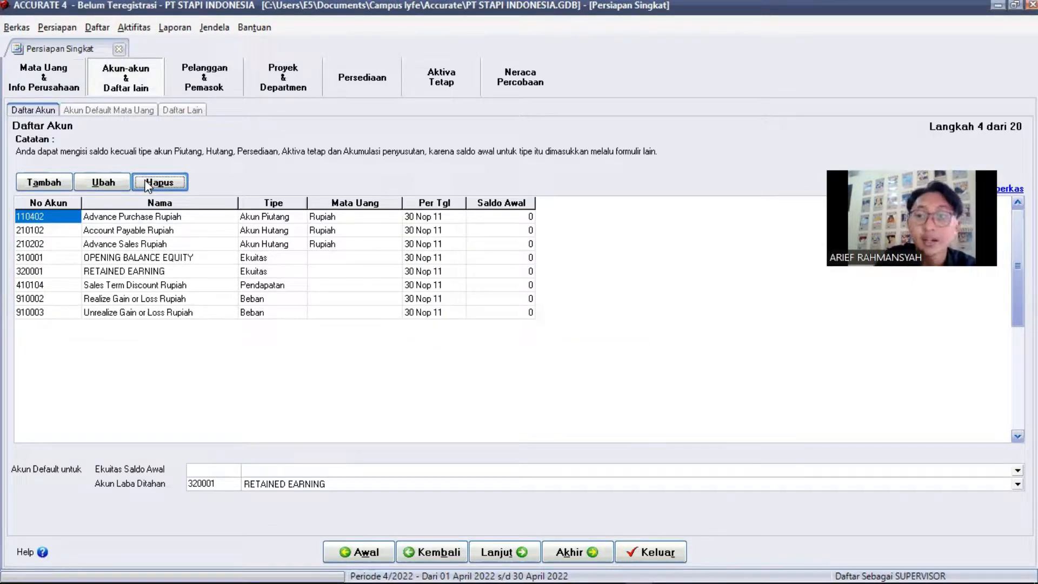
click(147, 183)
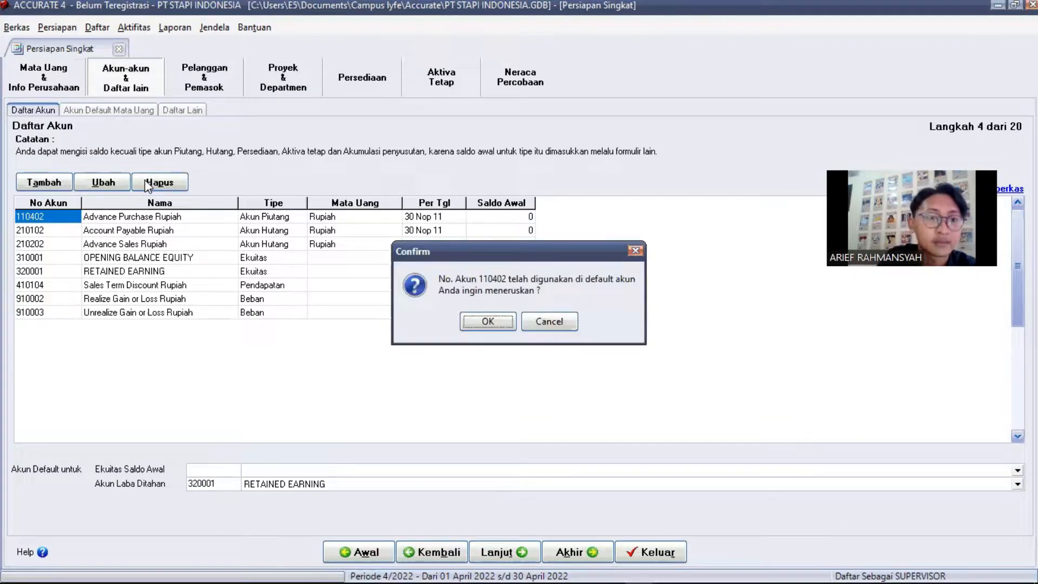
key(Return)
click(147, 184)
key(Return)
click(148, 183)
key(Return)
click(148, 183)
click(147, 183)
key(Return)
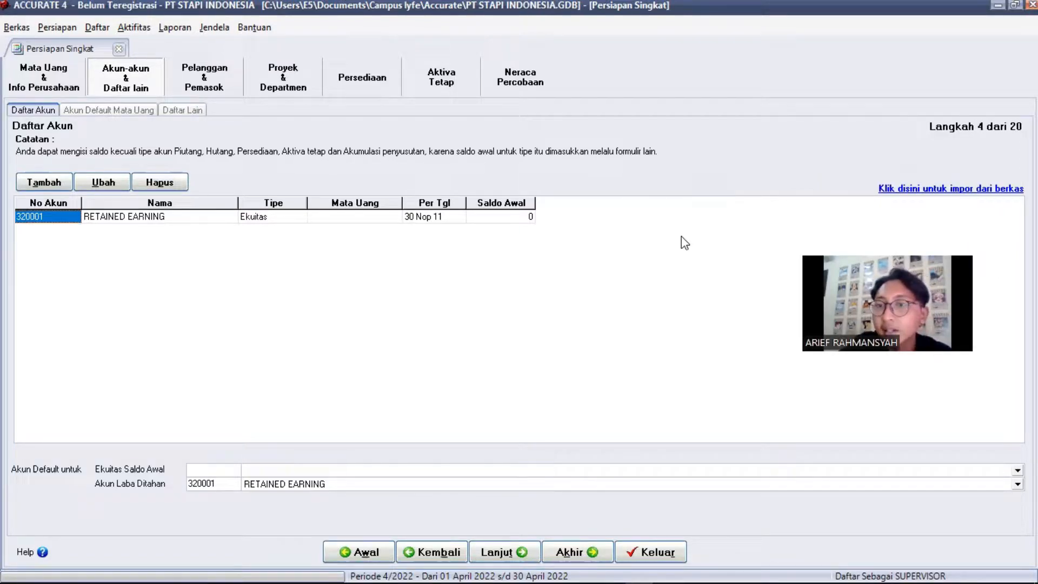
Select the Excel file 1. daftar akun PT.STAPI.xls as the account import source
click(957, 191)
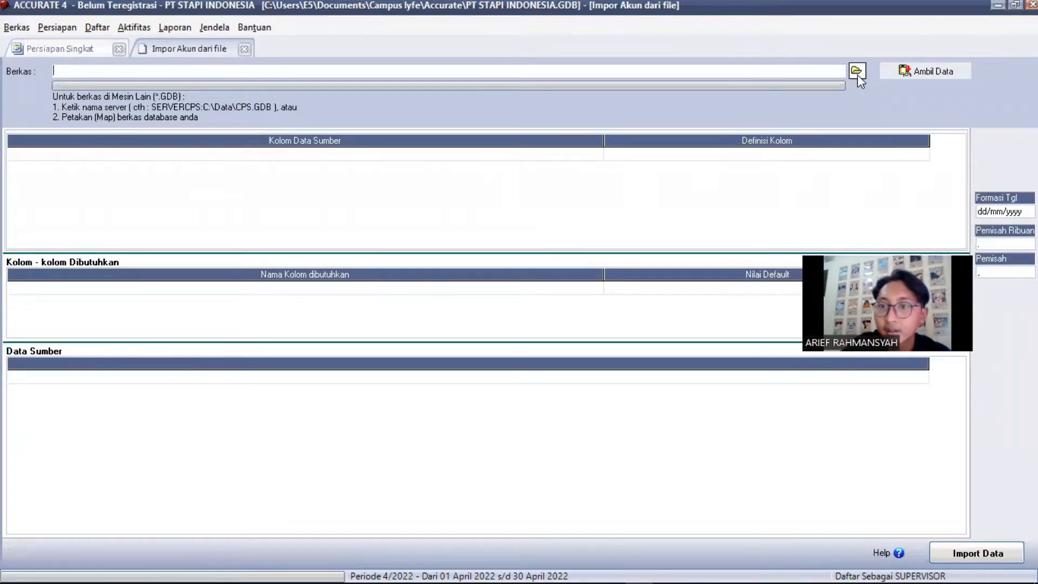
click(855, 71)
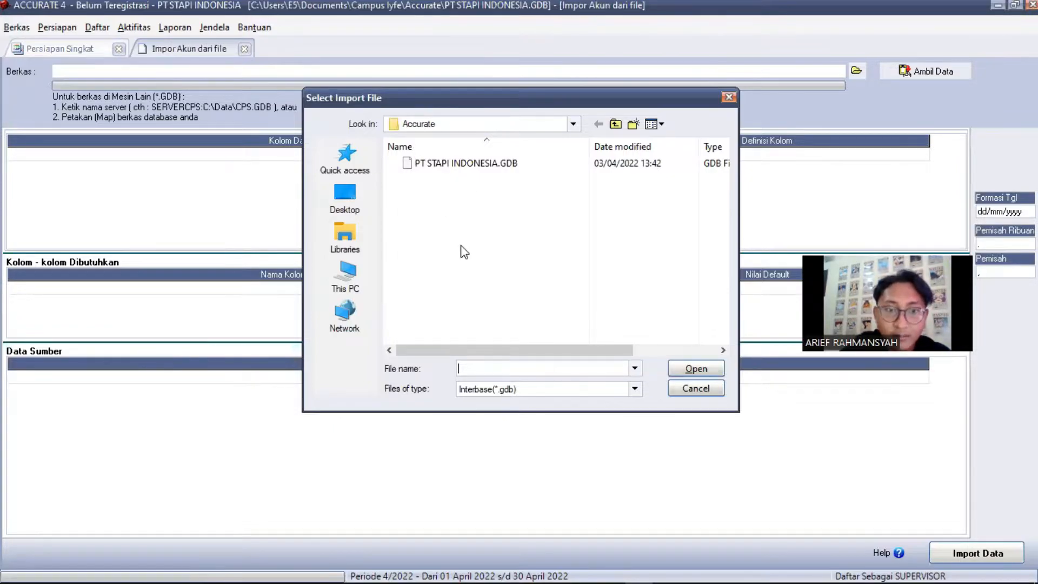
click(636, 389)
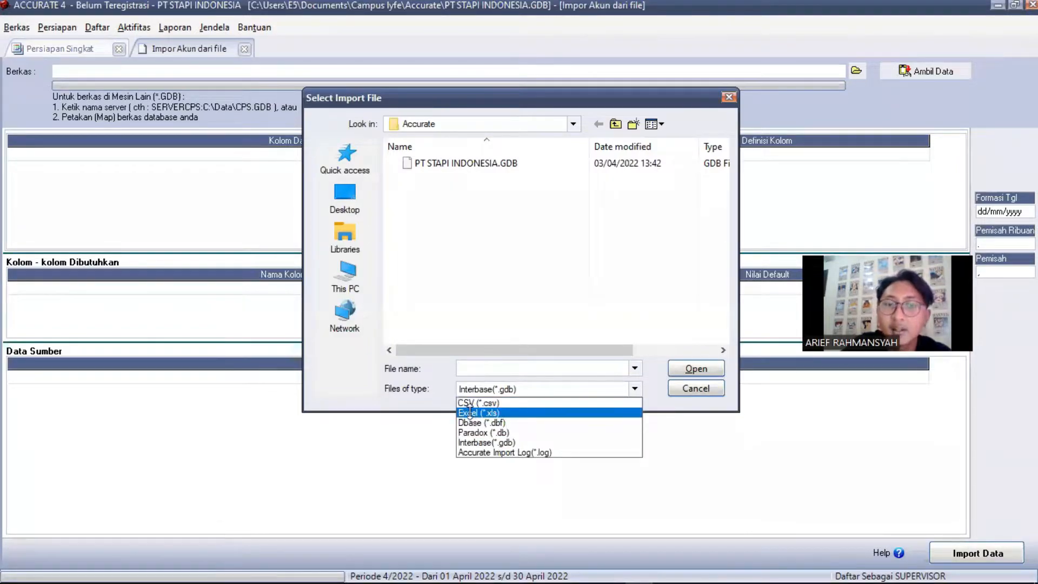
click(470, 412)
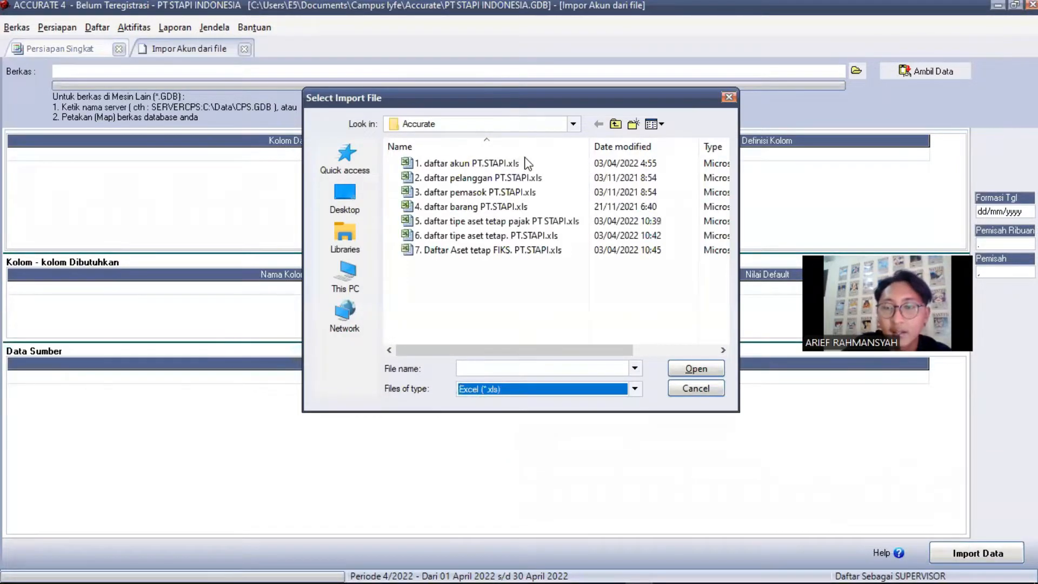
click(454, 168)
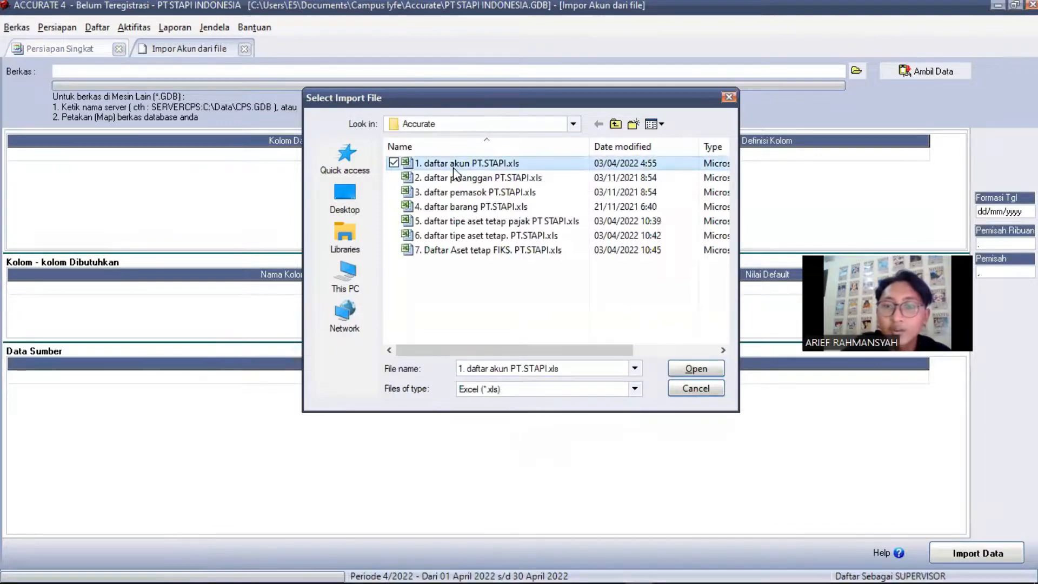
click(687, 368)
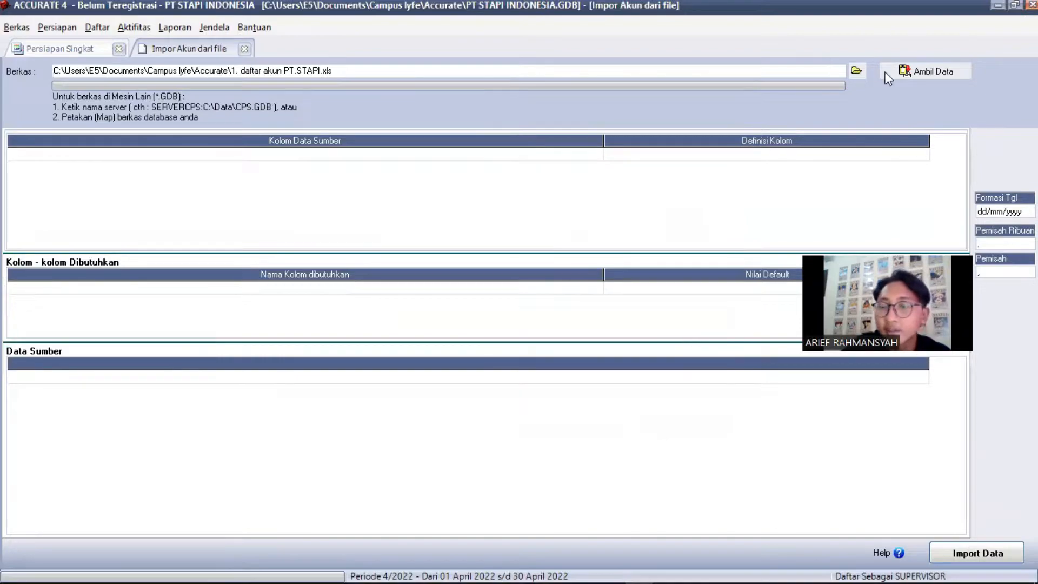
Fetch the spreadsheet's accounts and delete the No Akun header row from the source data
click(942, 69)
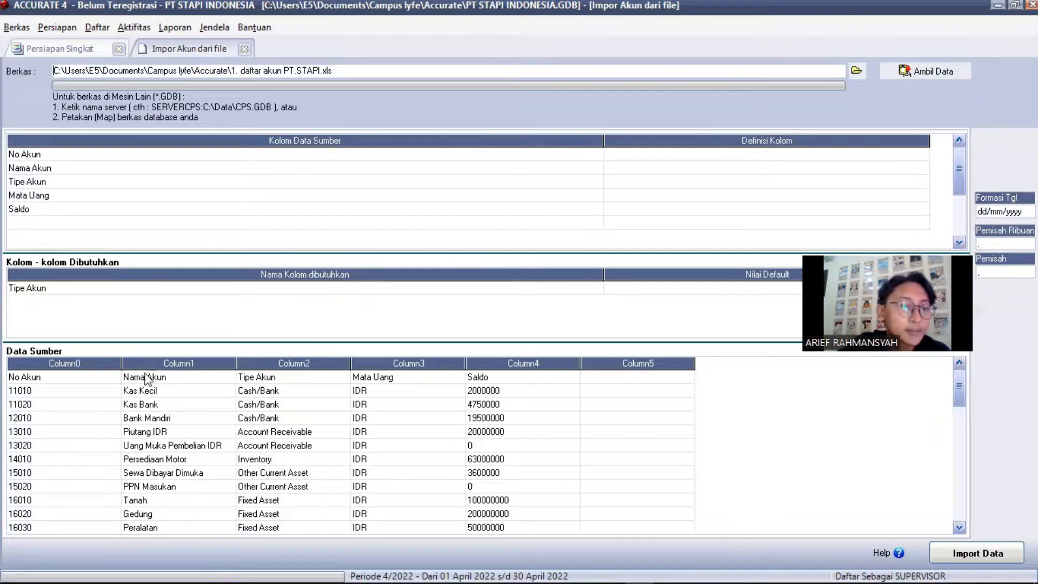
click(98, 381)
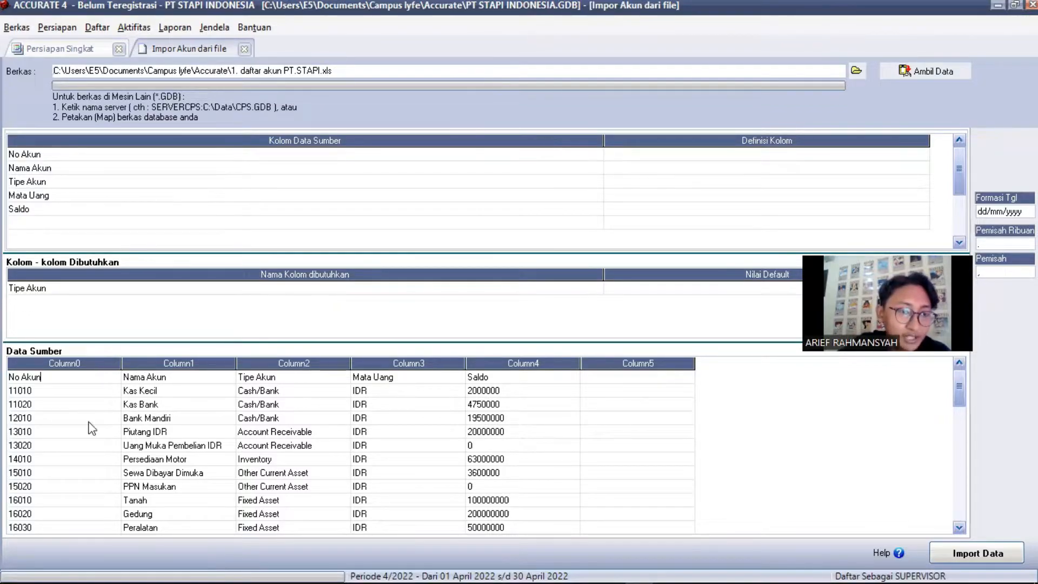
click(89, 423)
click(102, 377)
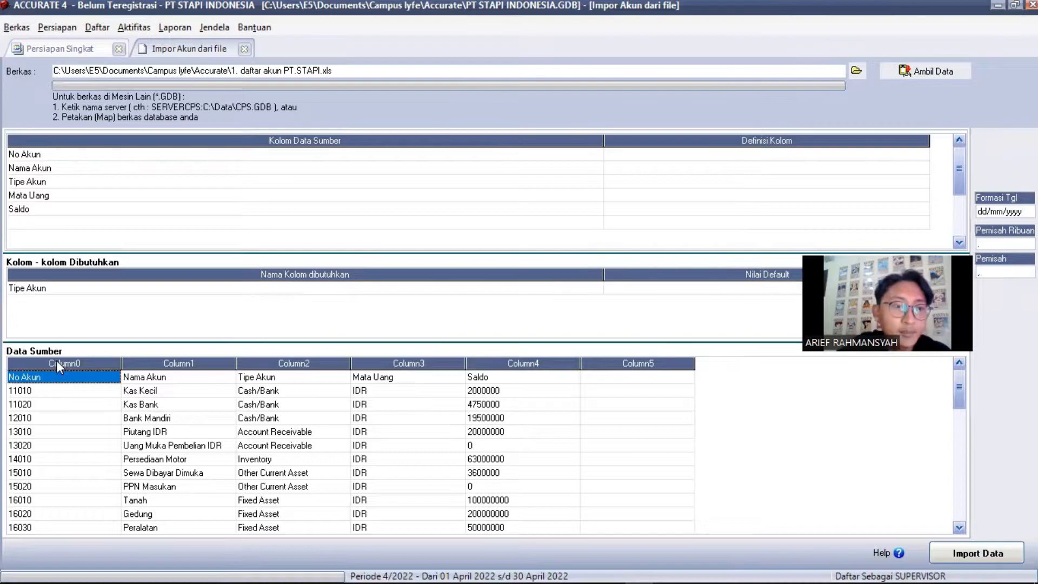
right_click(65, 382)
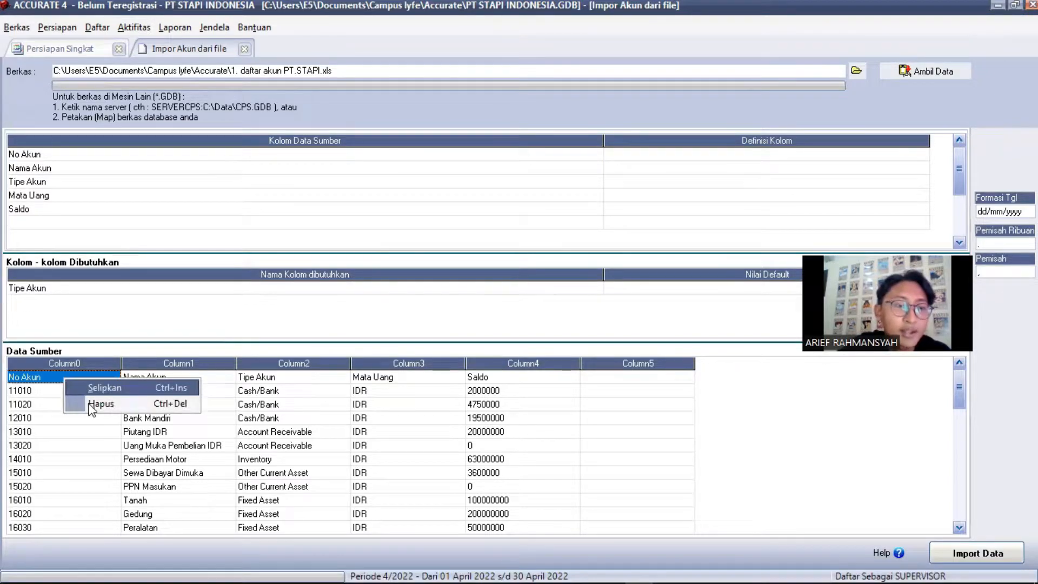
click(90, 406)
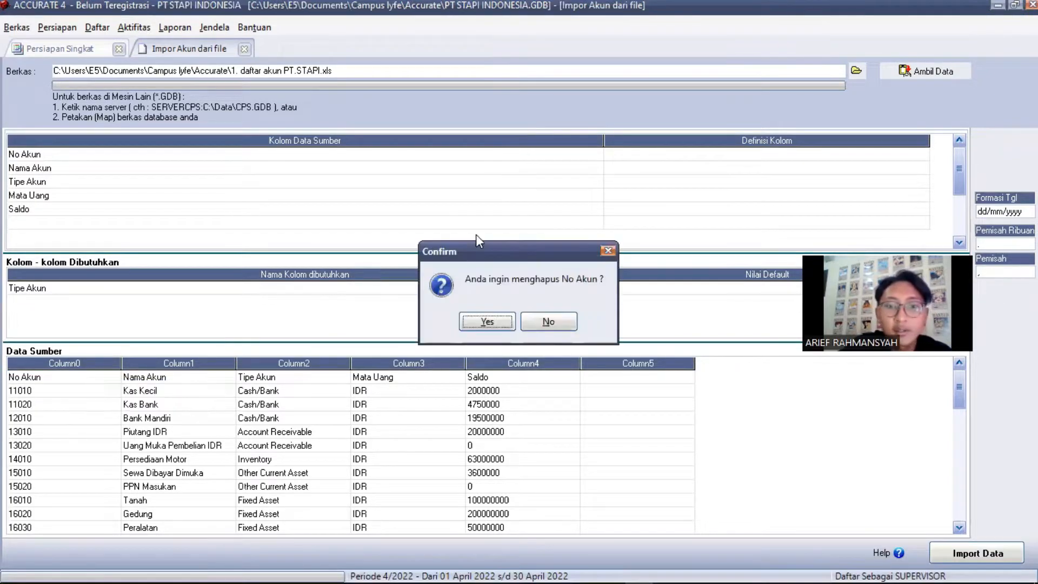
click(487, 321)
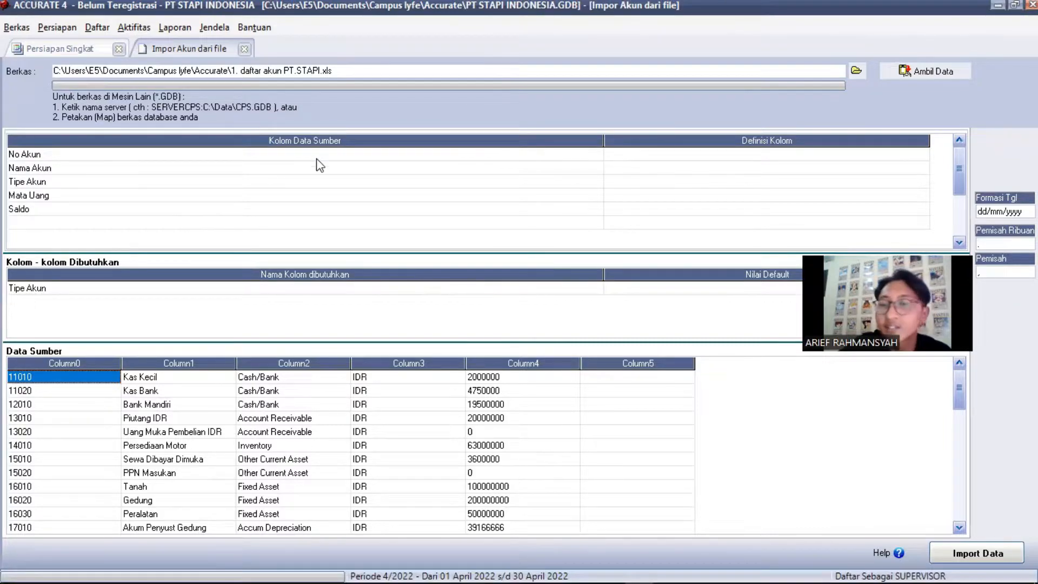
Map the No Akun column to the account number field
click(848, 156)
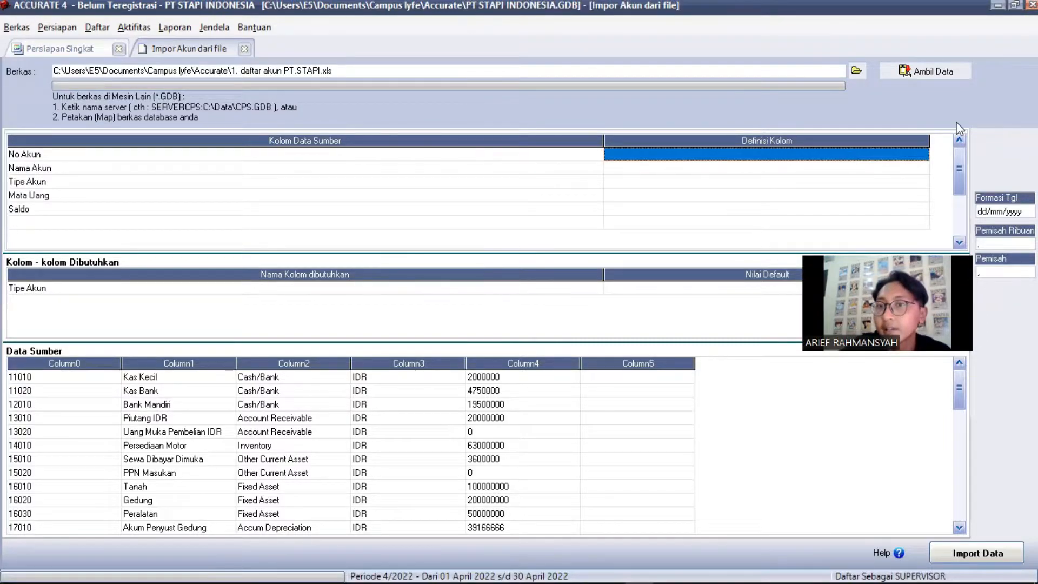
click(923, 158)
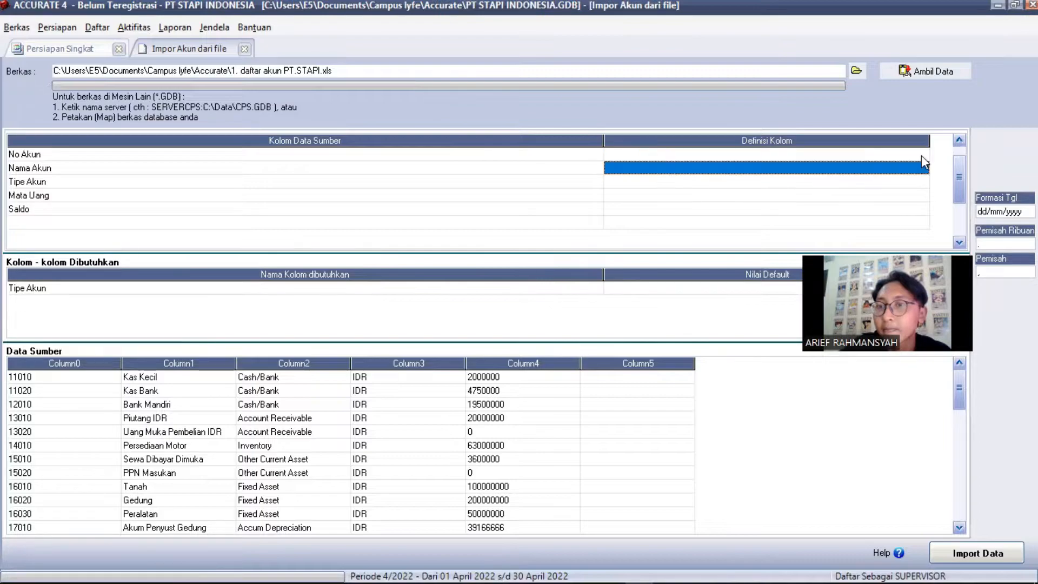
click(922, 156)
click(925, 158)
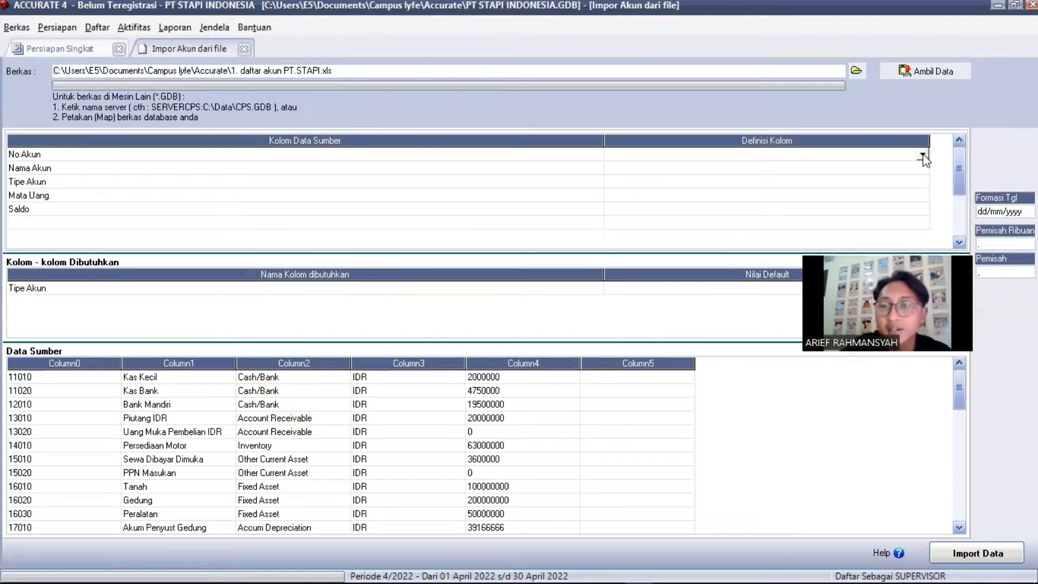
click(924, 156)
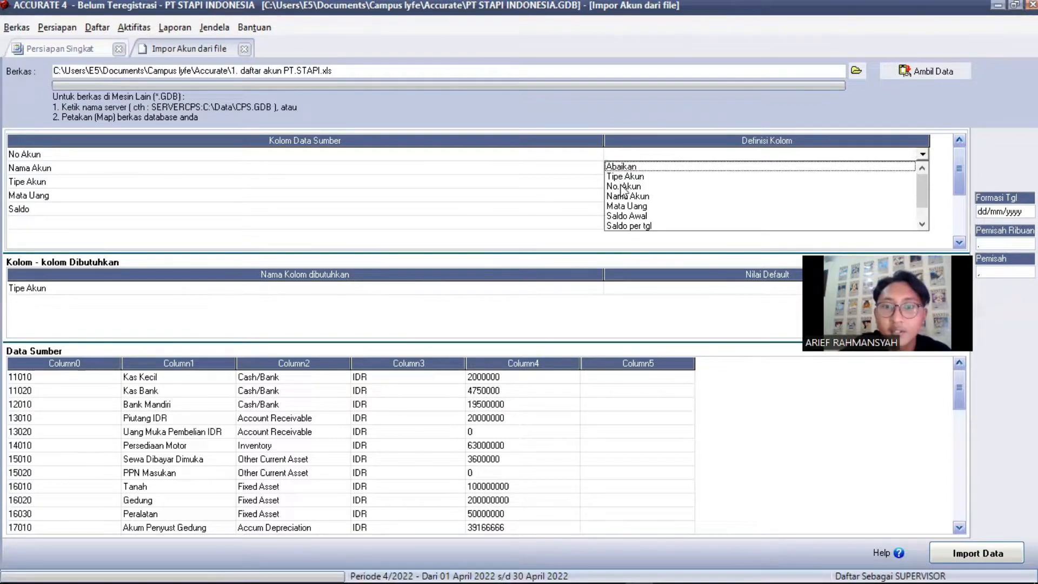
click(884, 147)
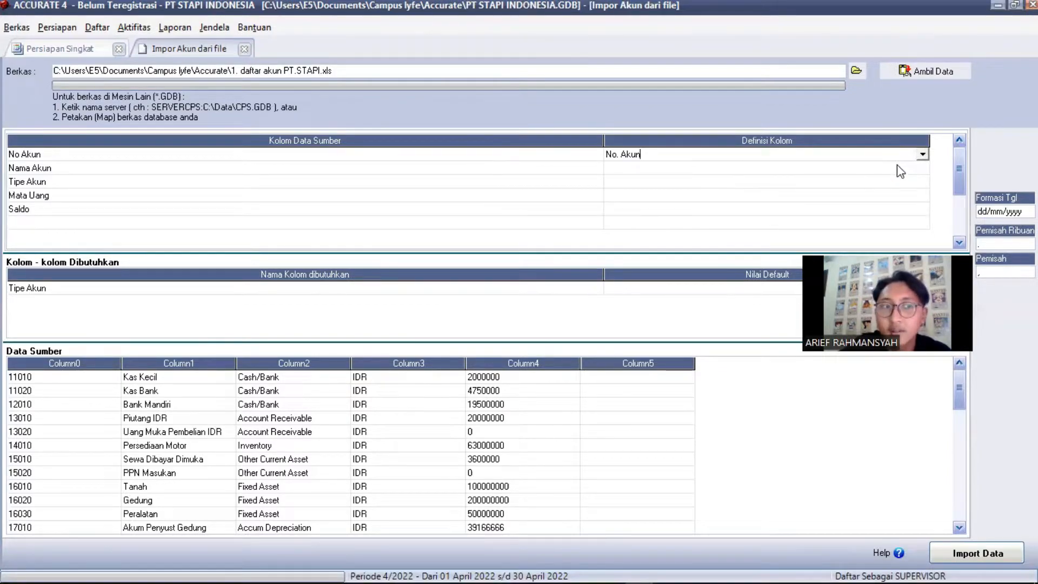
Map Nama Akun to the account name field and Tipe Akun to the account type field
click(919, 171)
click(922, 168)
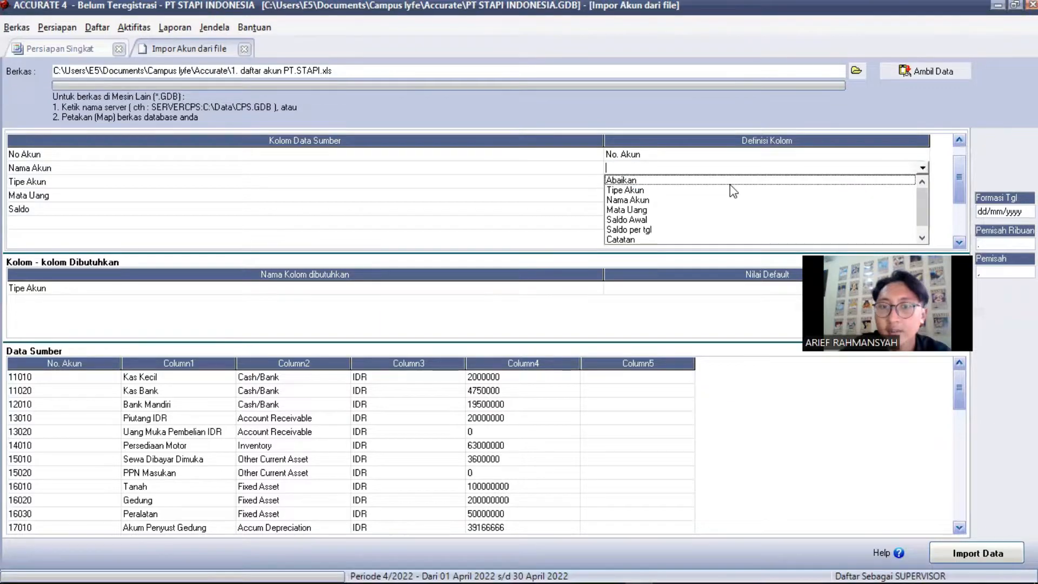
click(659, 202)
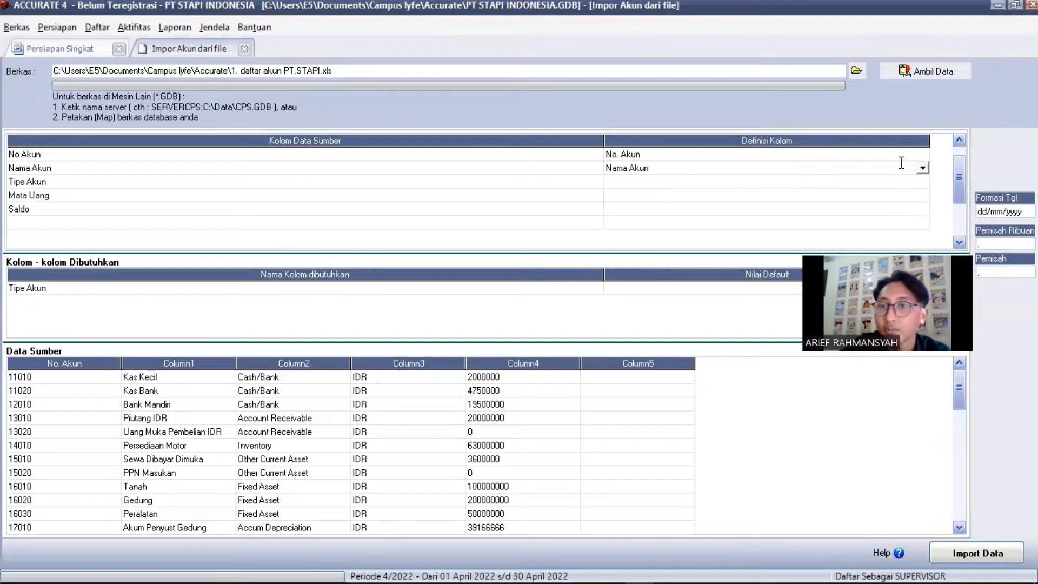
click(925, 185)
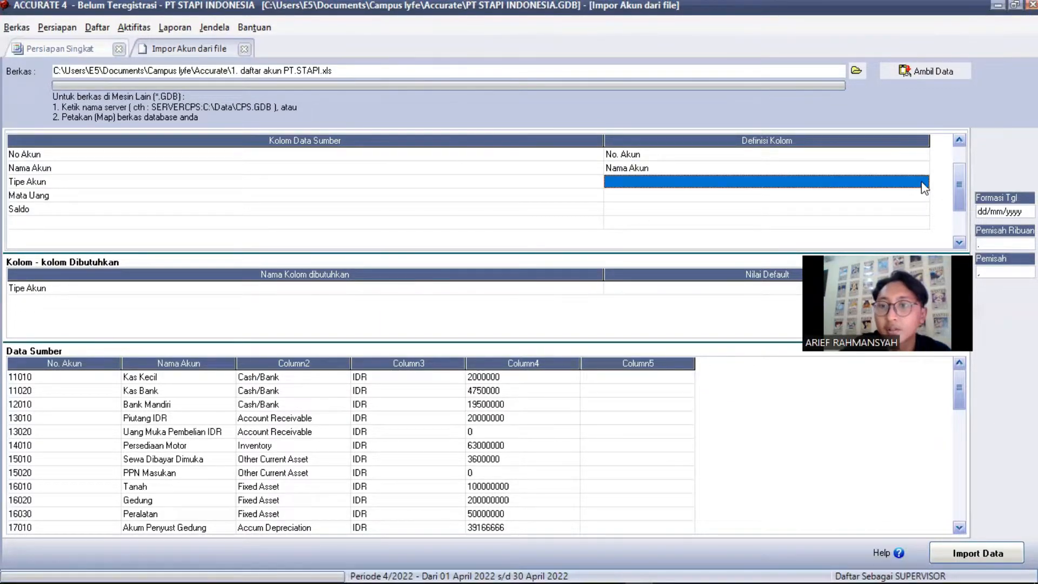
click(923, 185)
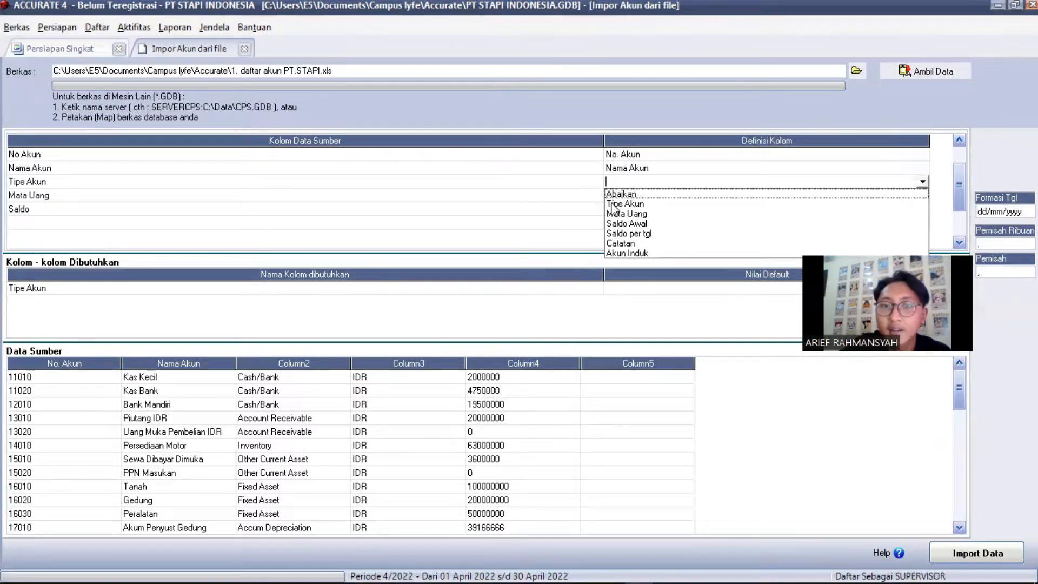
click(616, 204)
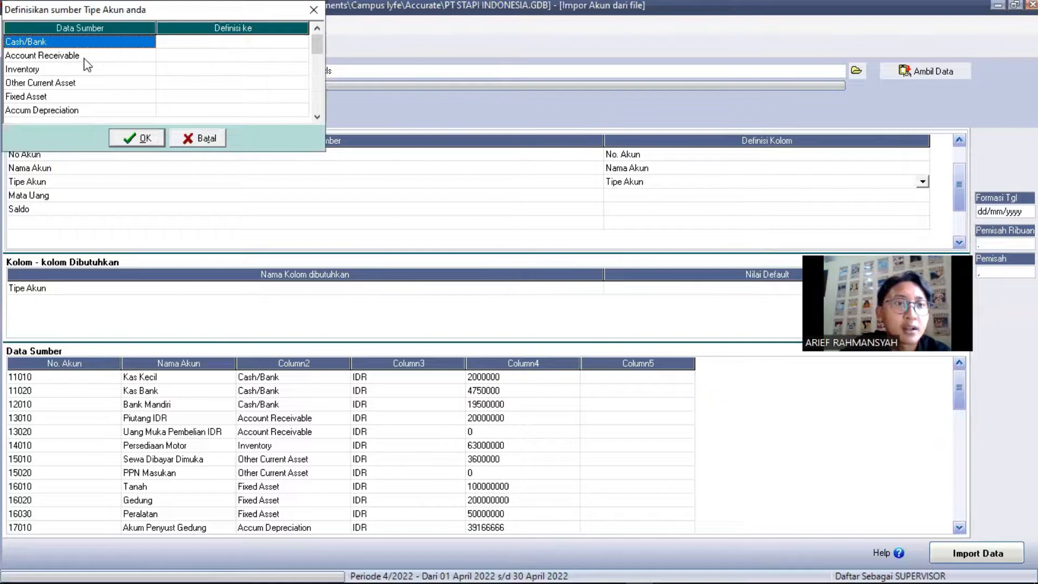
Set each Definisi ke type, e.g. Cash/Bank to Kas/Bank and Other Income to Pendapatan lain, then confirm
key(Tab)
key(Return)
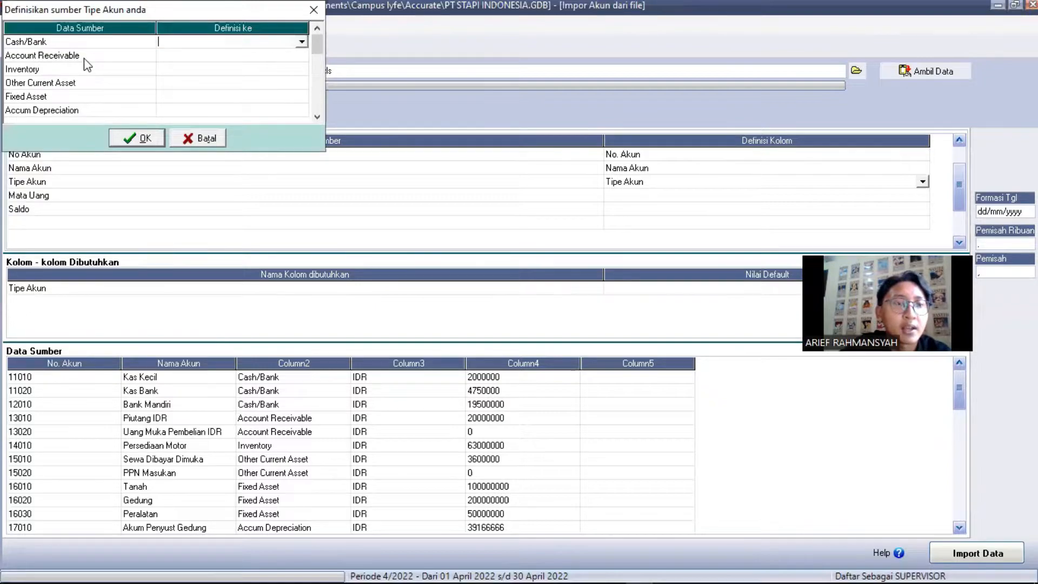
click(301, 42)
click(179, 51)
click(301, 55)
click(197, 77)
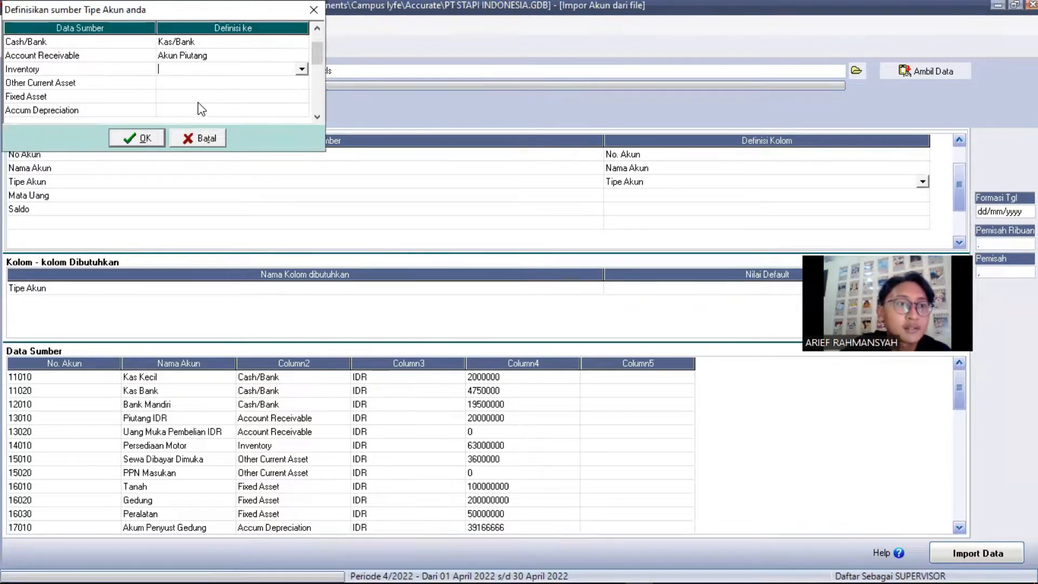
click(301, 69)
click(198, 102)
click(301, 84)
click(198, 108)
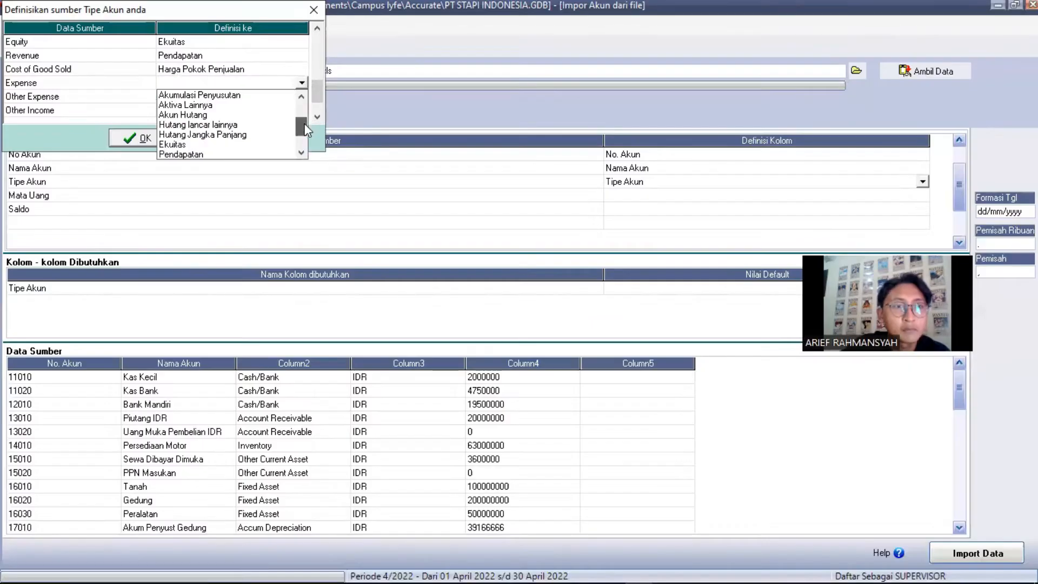
key(Return)
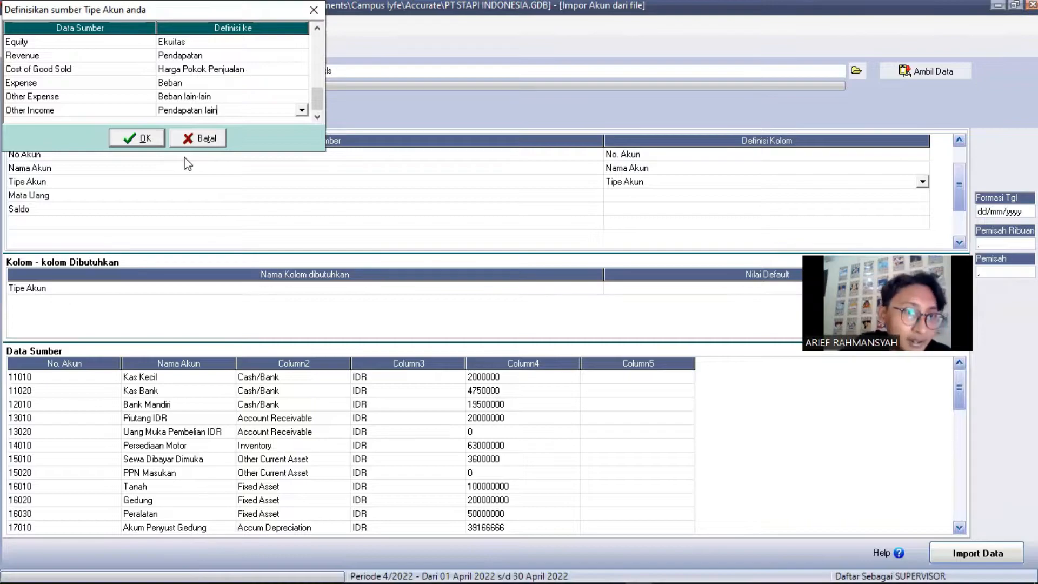
click(146, 138)
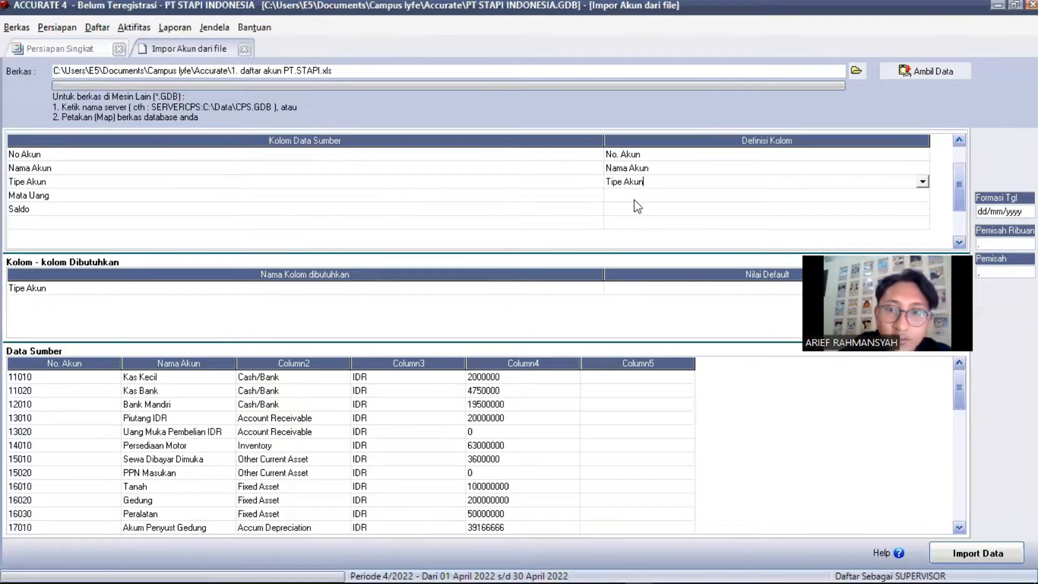
Map the Mata Uang column to currency, with IDR defined as Rupiah
click(926, 197)
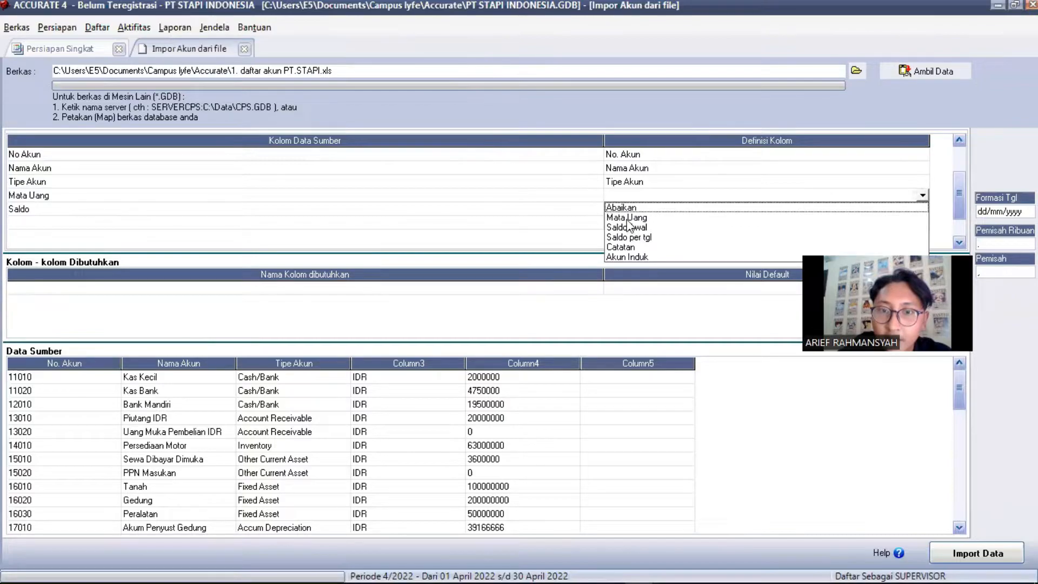
click(627, 219)
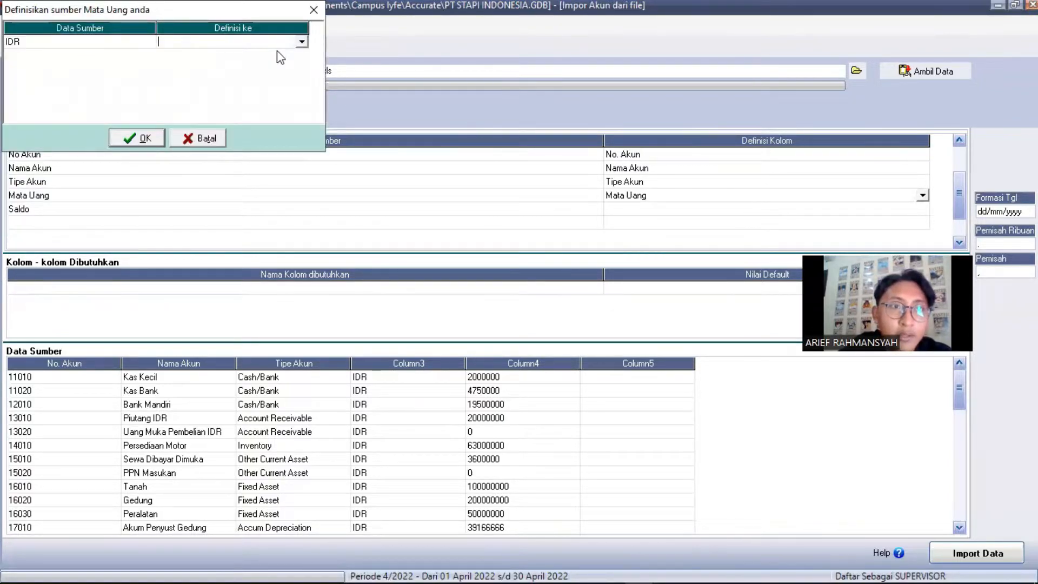
click(277, 44)
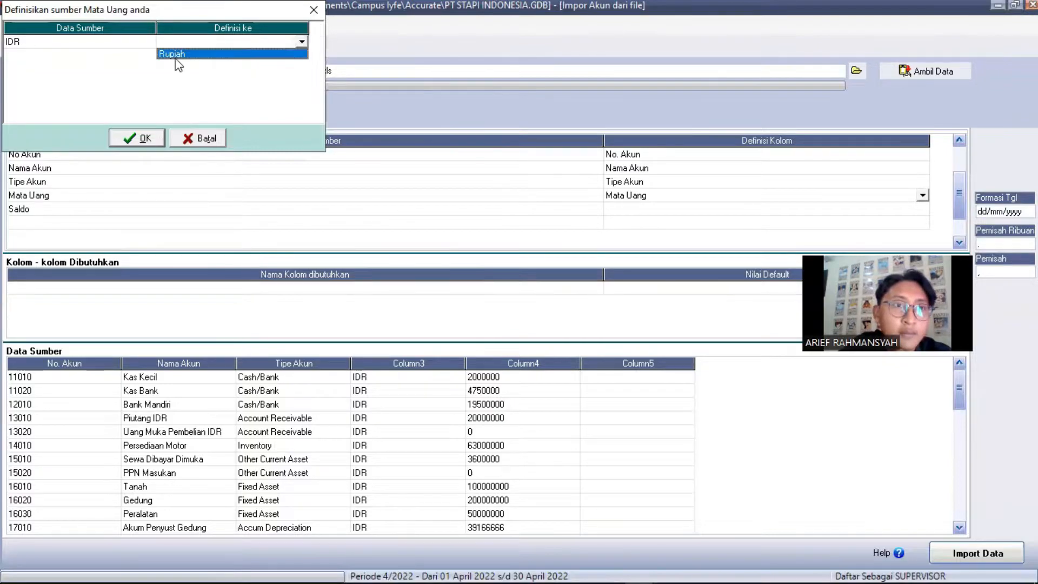
click(140, 140)
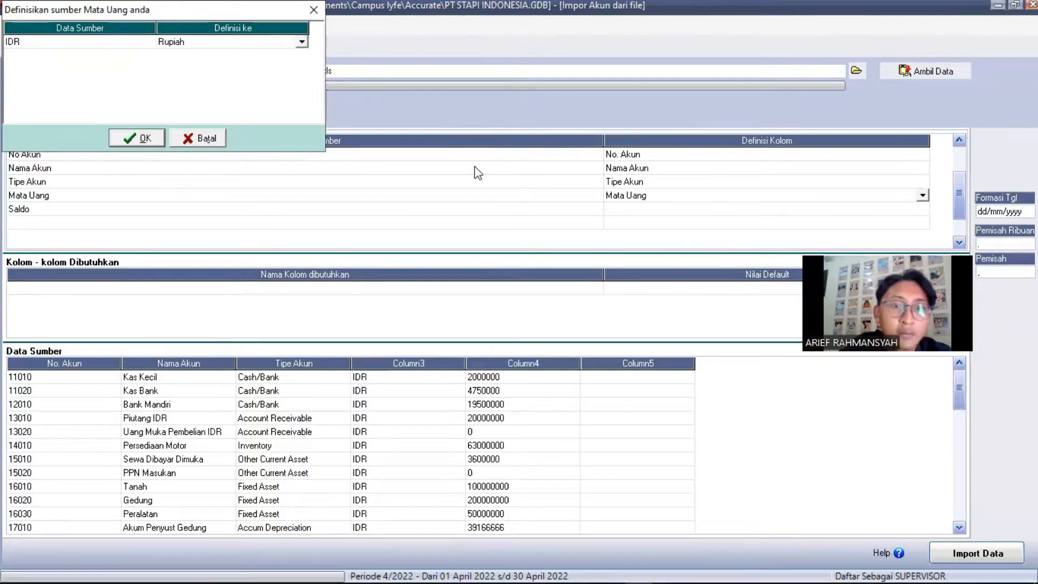
Map the Saldo column to Saldo Awal, the opening balance field
click(925, 215)
click(925, 213)
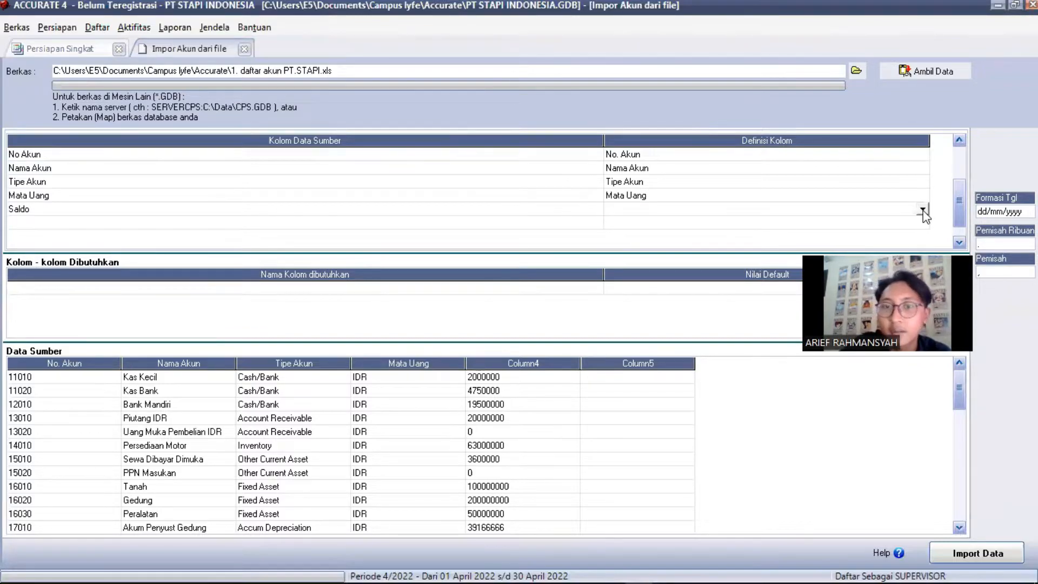
click(922, 209)
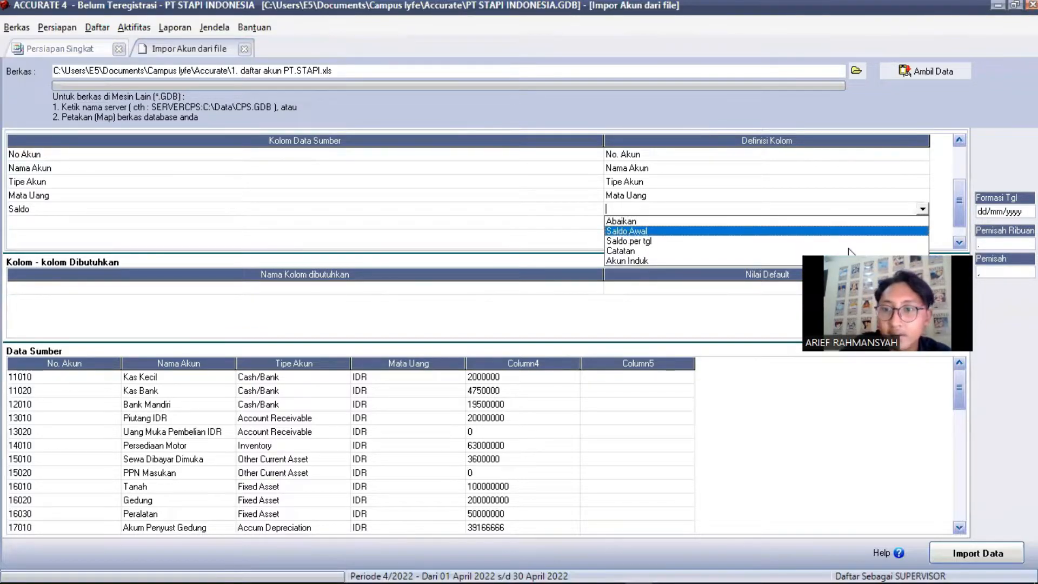
click(627, 232)
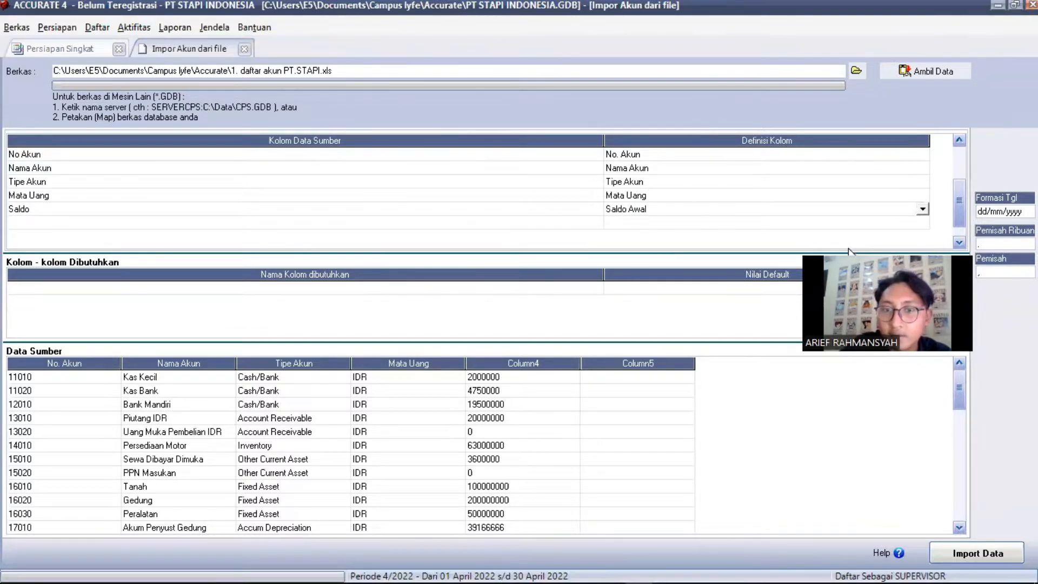
click(656, 295)
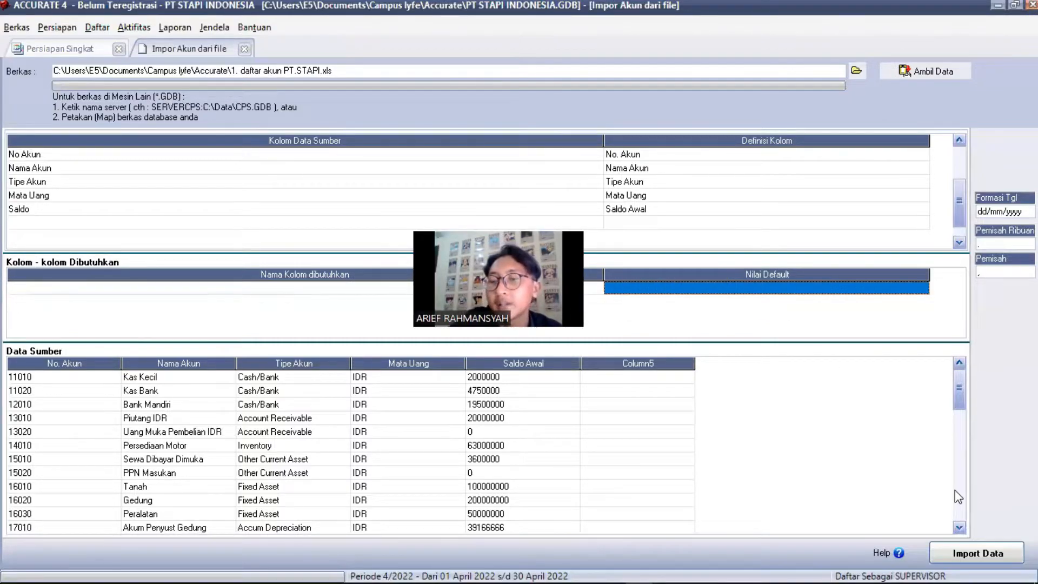
Import the 34 accounts and acknowledge the message reporting none failed
click(963, 556)
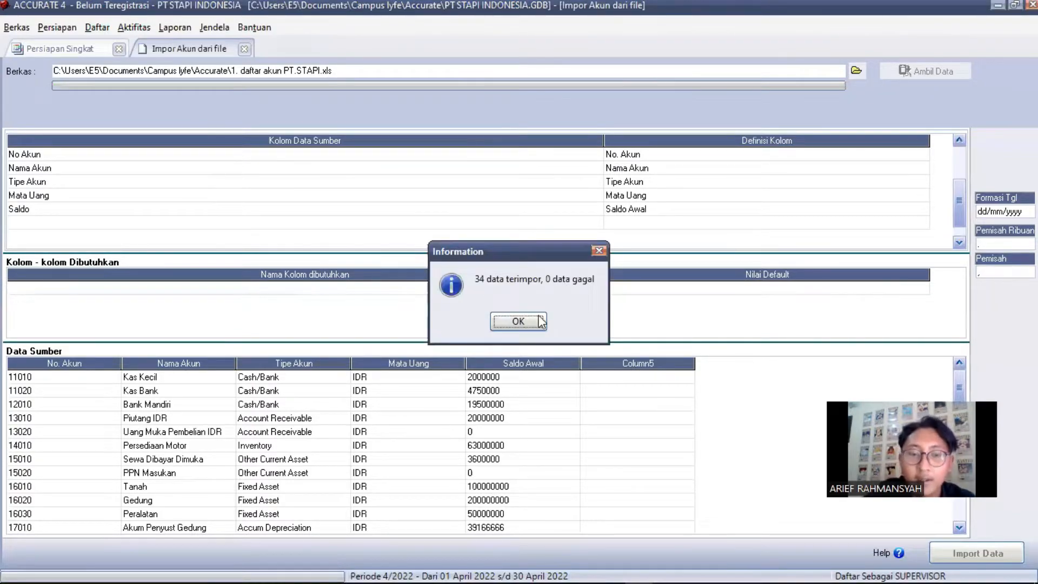
click(529, 324)
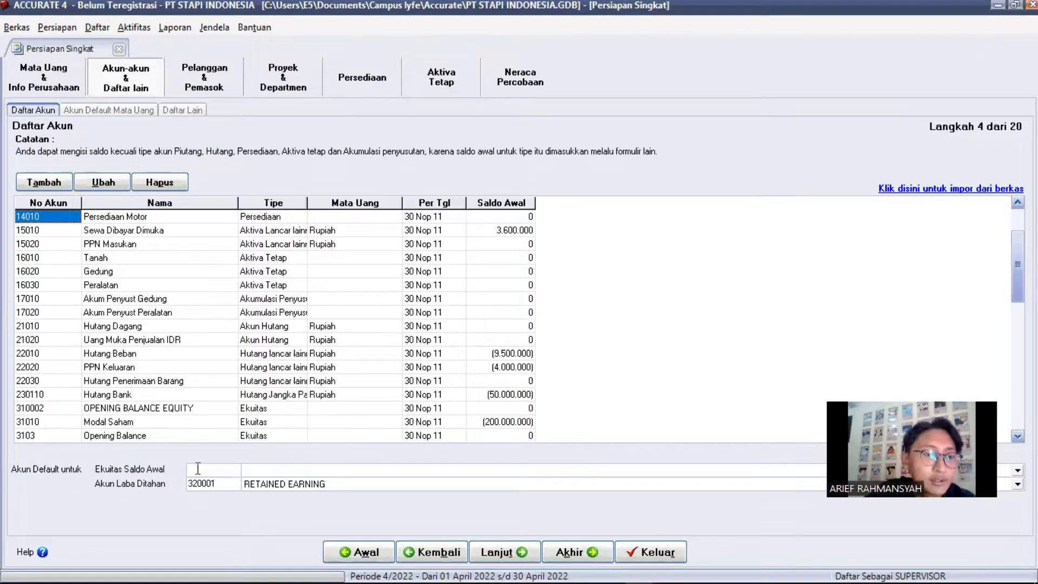
Set 39990 Laba Ditahan as both retained earnings and opening-balance equity account, then proceed to step 5
click(342, 487)
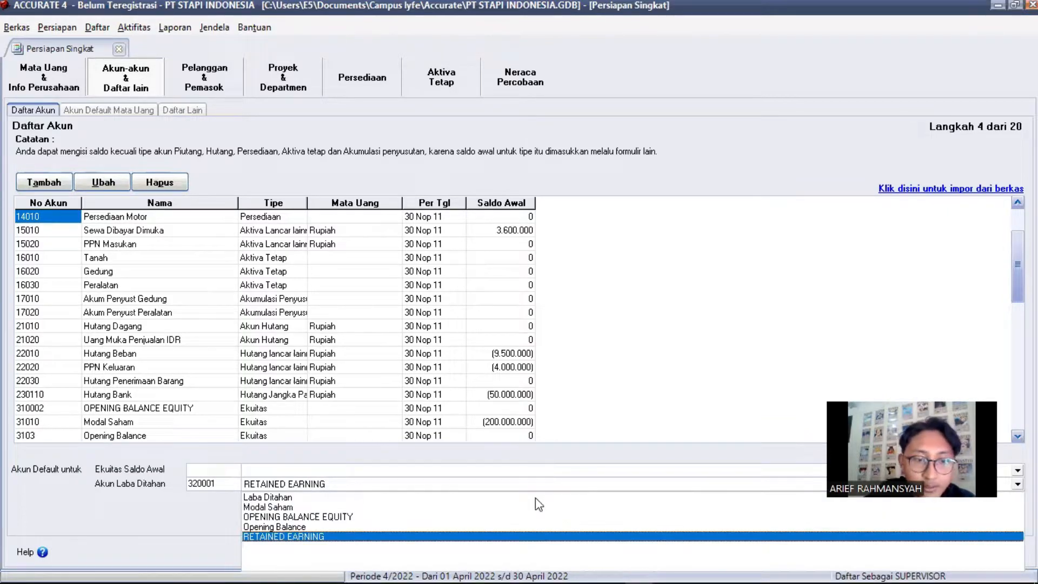
click(323, 497)
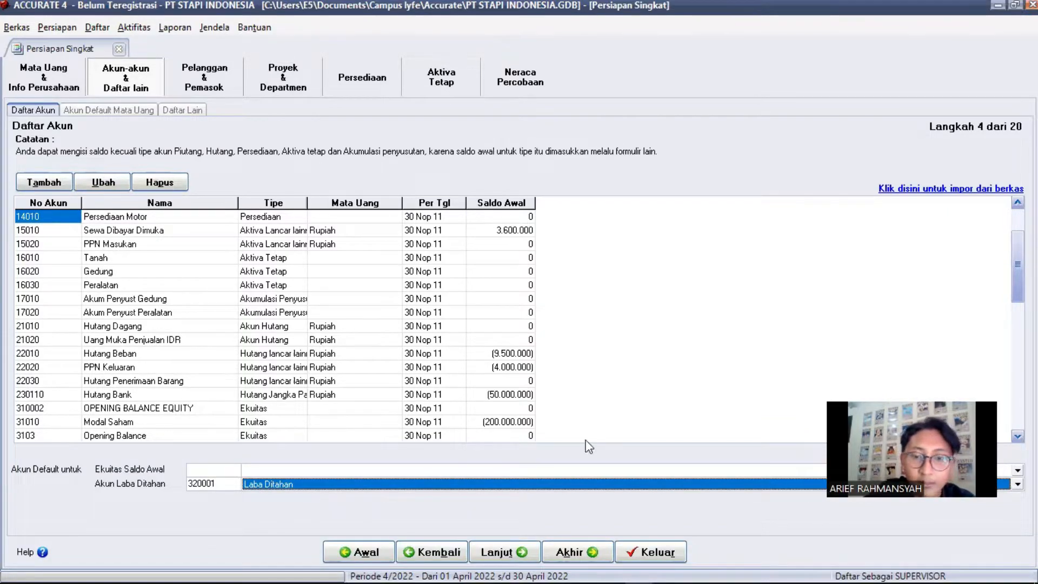
click(617, 483)
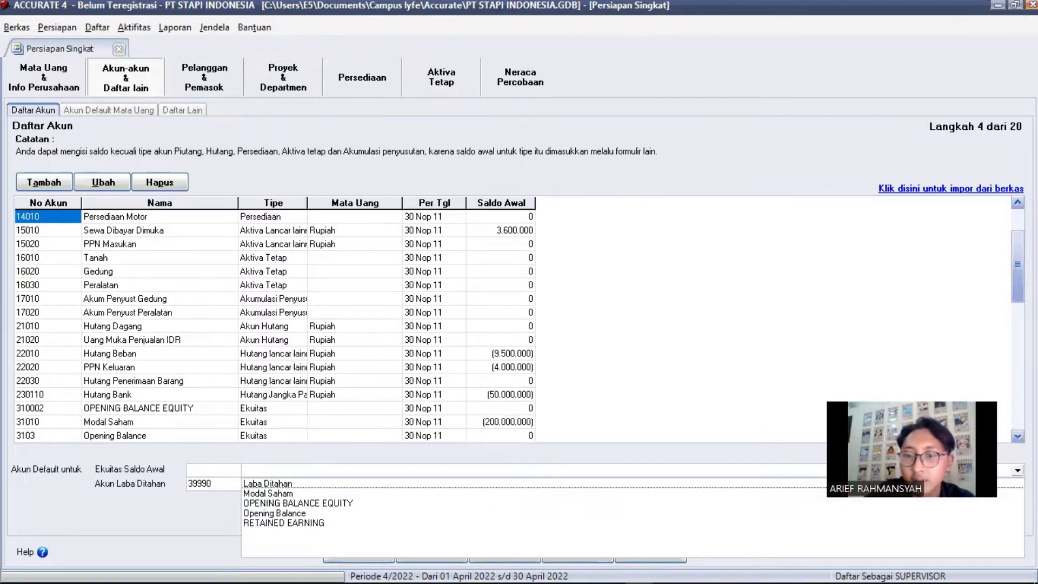
key(Escape)
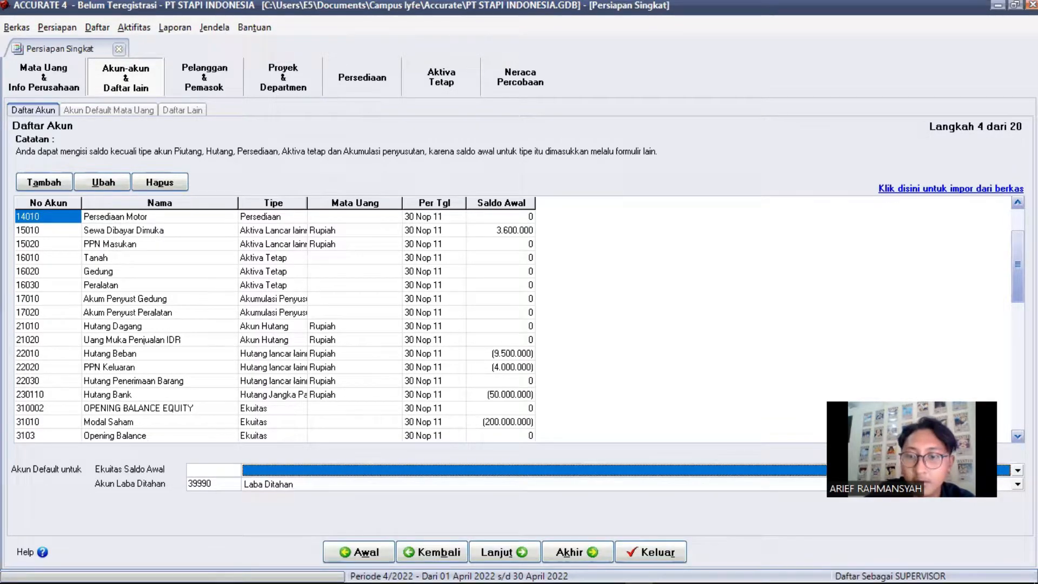
click(919, 470)
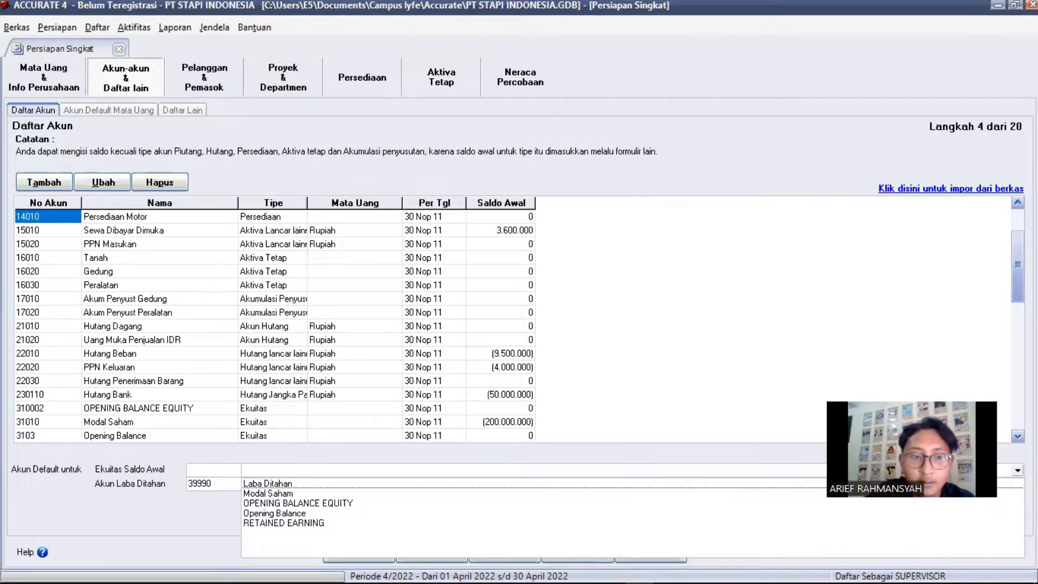
click(441, 484)
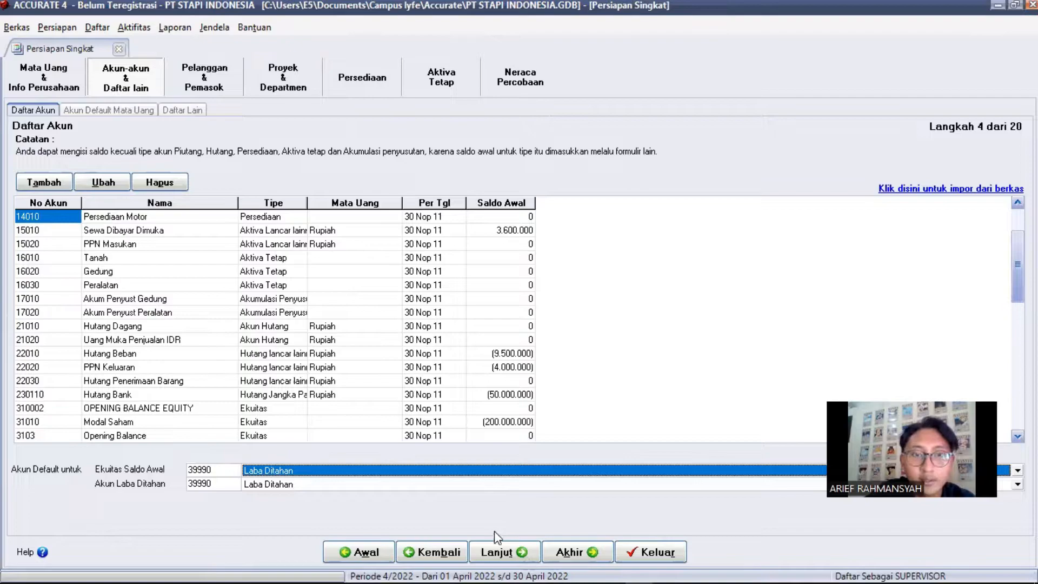
click(513, 553)
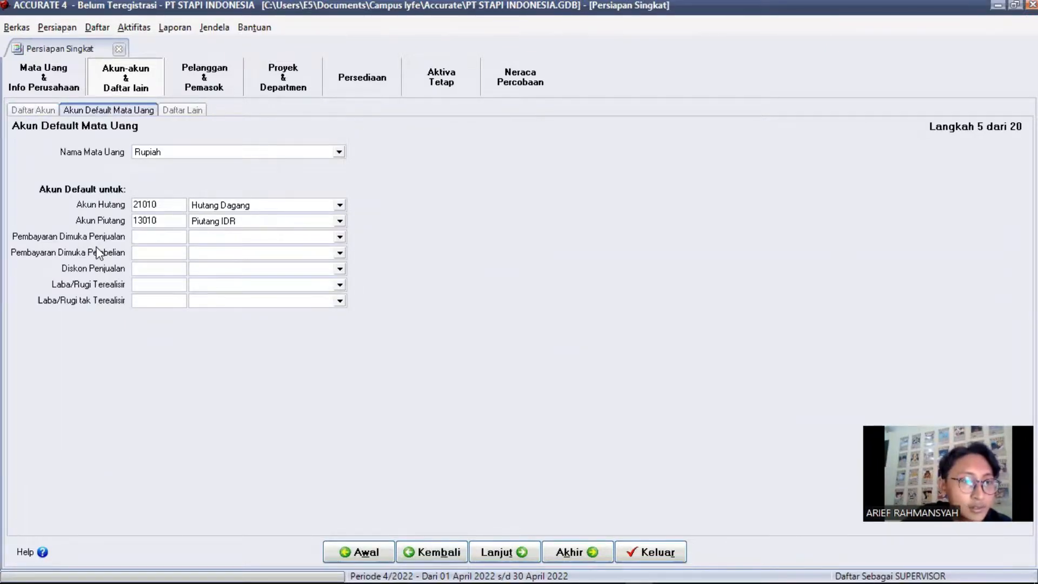
Set Uang Muka Penjualan/Pembelian IDR and Potongan Penjualan default accounts, then advance to step 6
click(340, 236)
click(282, 275)
click(282, 285)
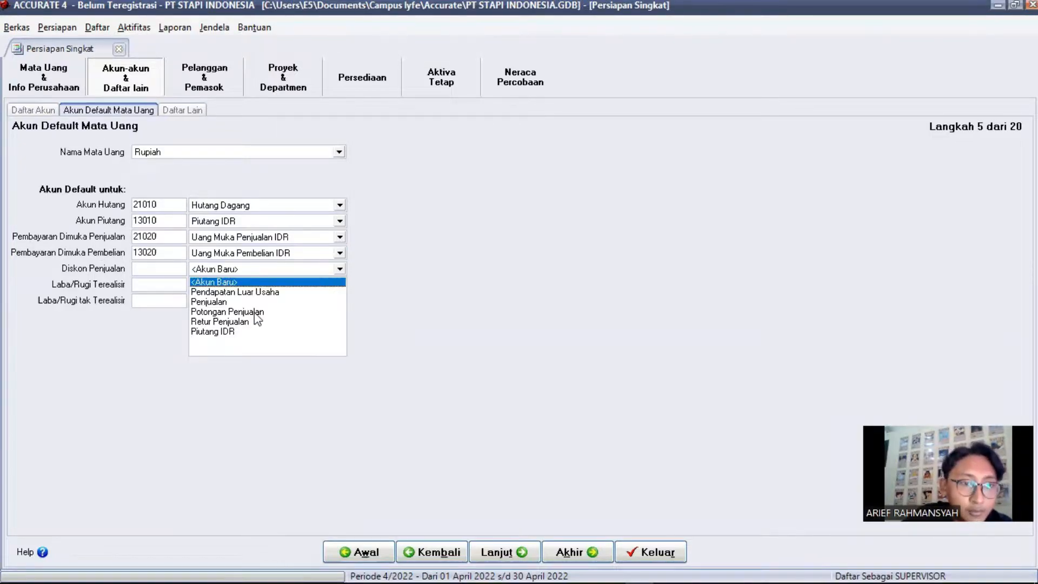
click(286, 332)
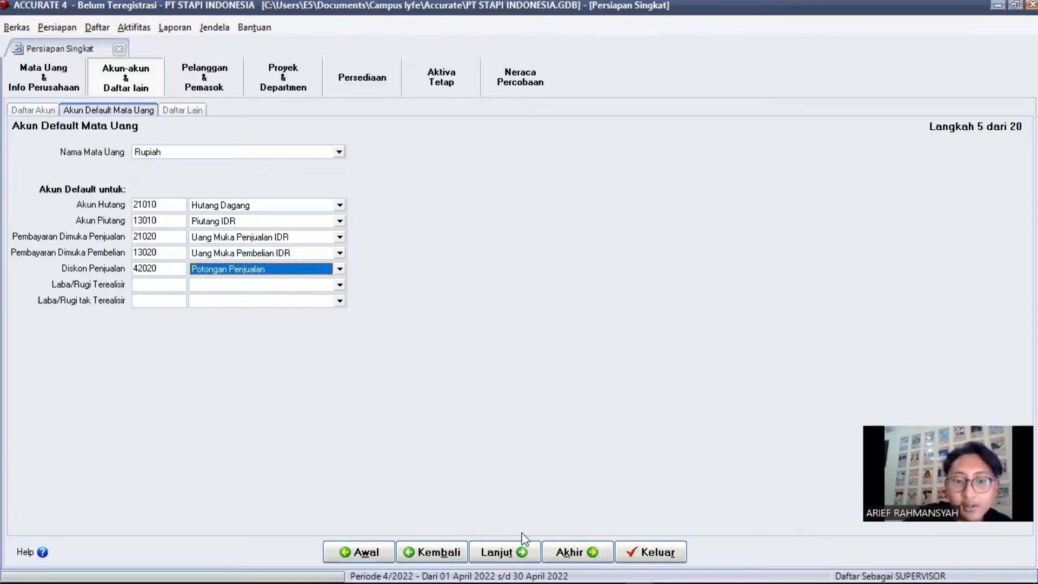
click(509, 547)
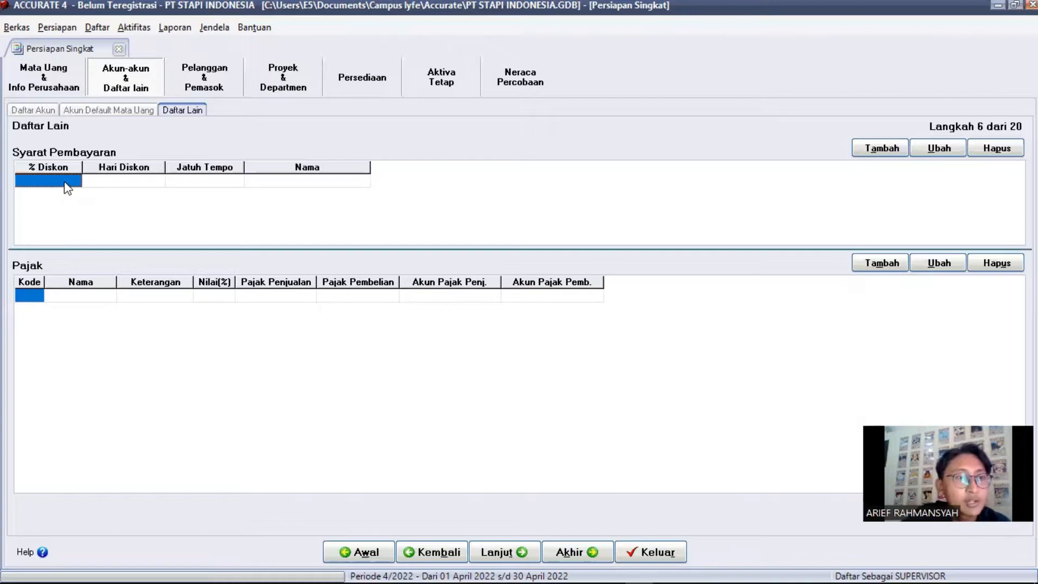
Enter the Net 30 payment term with 0 discount and 30 due days
click(60, 183)
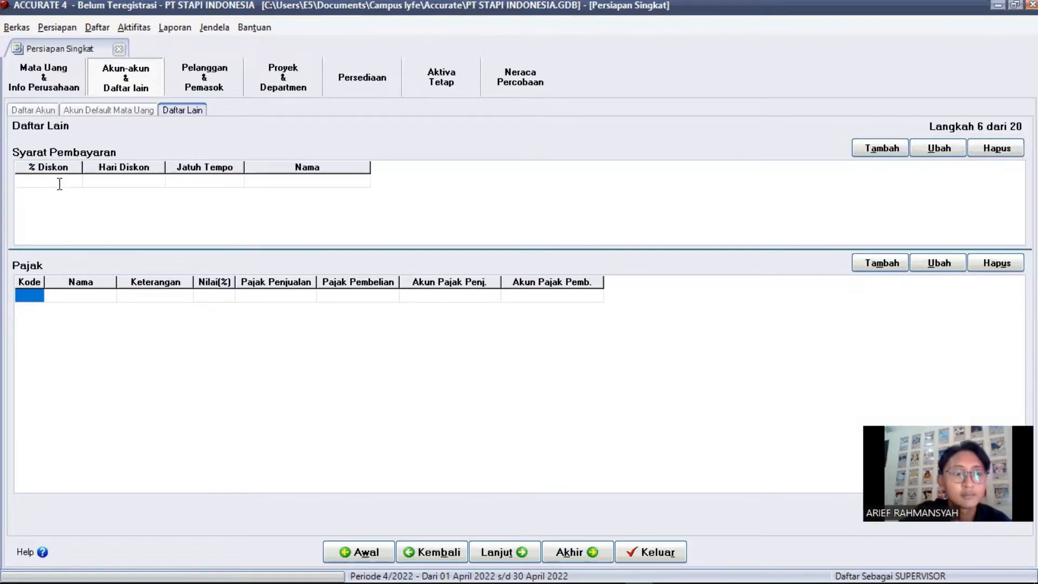
text(0)
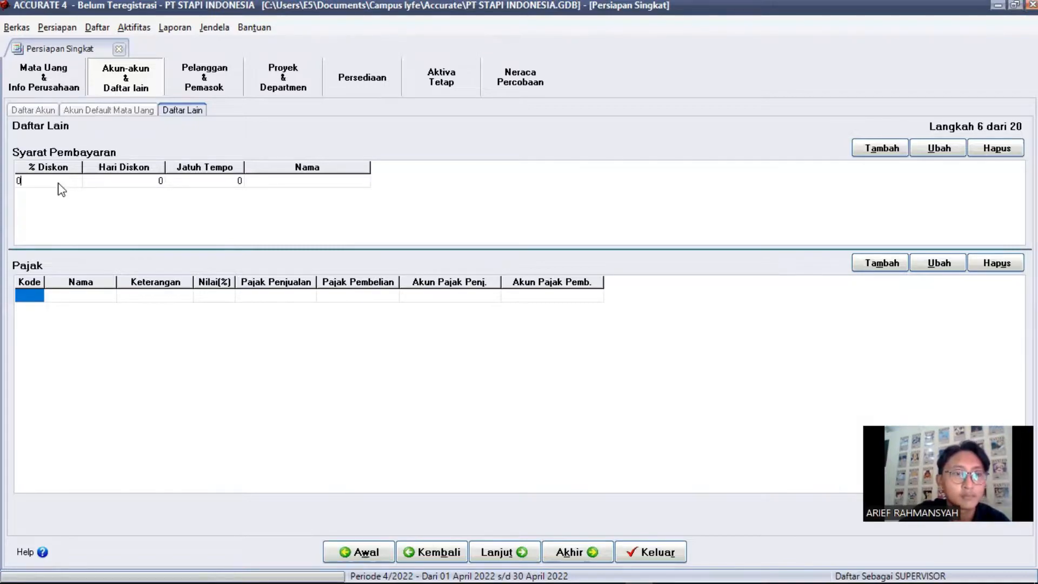
key(Tab)
key(Tab)
text(30)
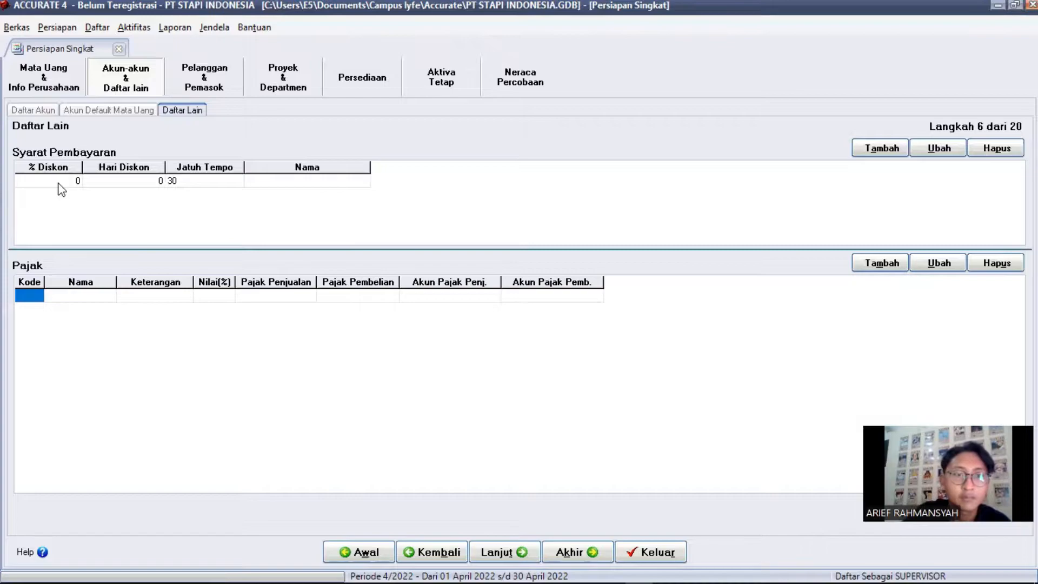
key(Tab)
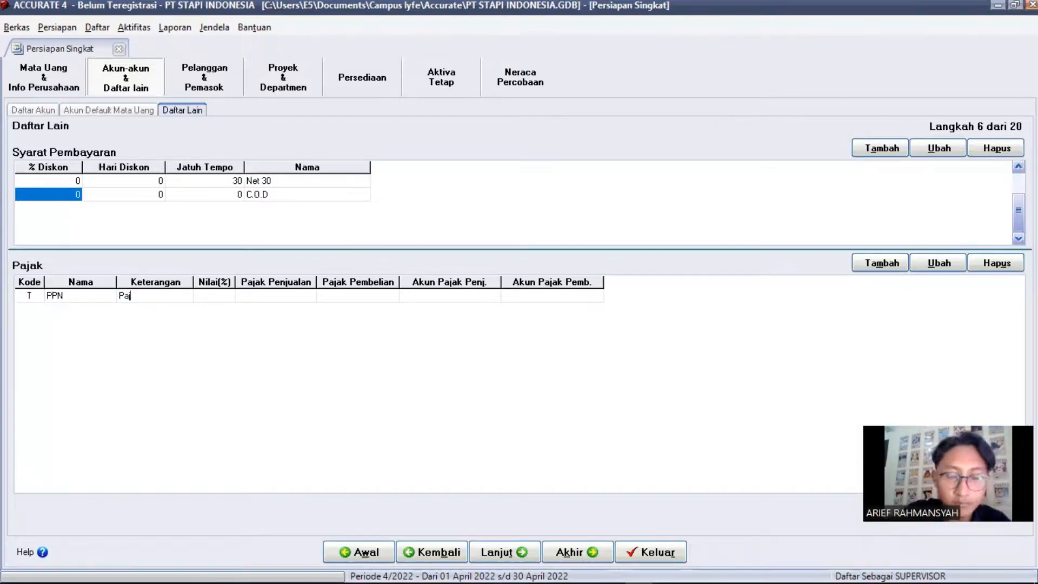
Add 10% Pajak Pertambahan Nilai using PPN Keluaran and 15020 PPN Masukan, then continue to step 7
text(jak Pertambahan Nilai)
key(Tab)
text(10)
key(Tab)
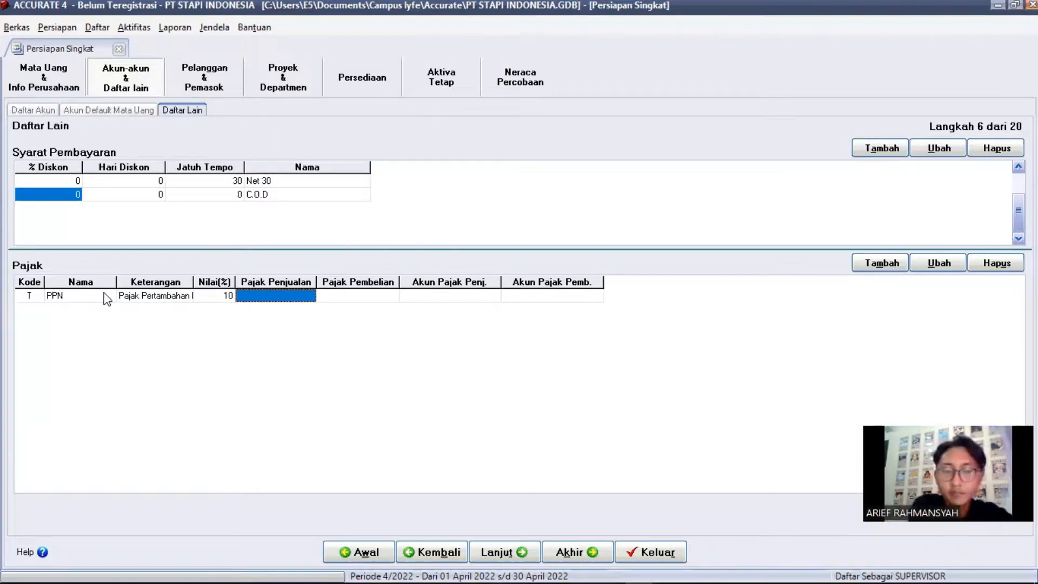
double_click(281, 296)
triple_click(717, 388)
double_click(557, 363)
click(393, 297)
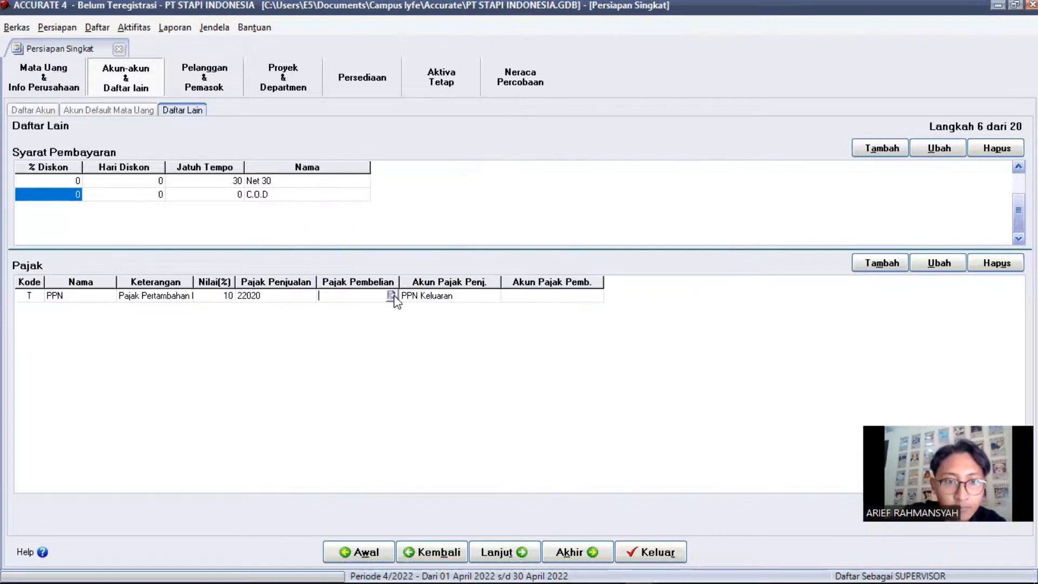
click(394, 296)
double_click(717, 388)
double_click(717, 206)
double_click(475, 290)
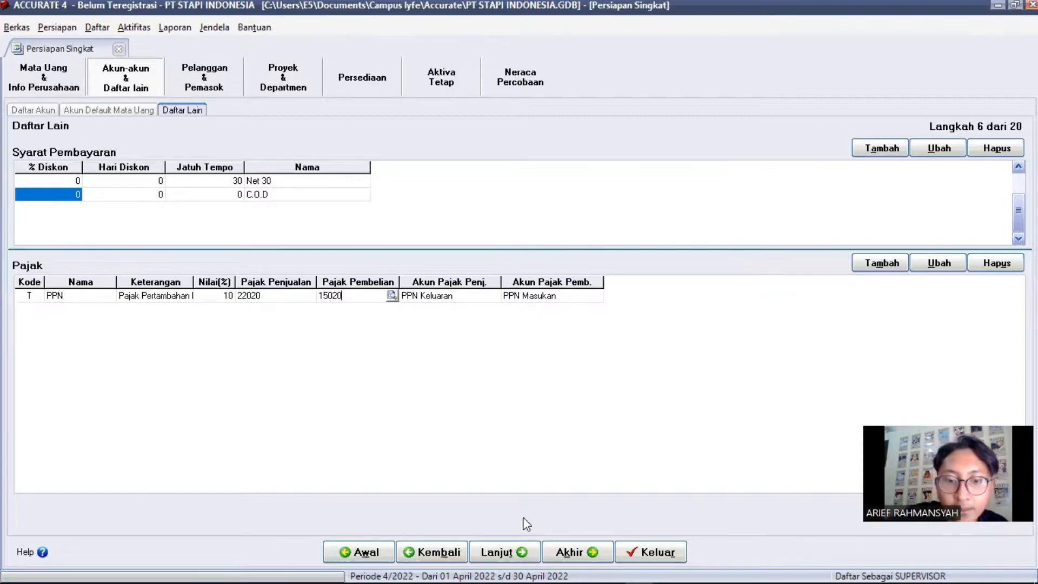
click(504, 550)
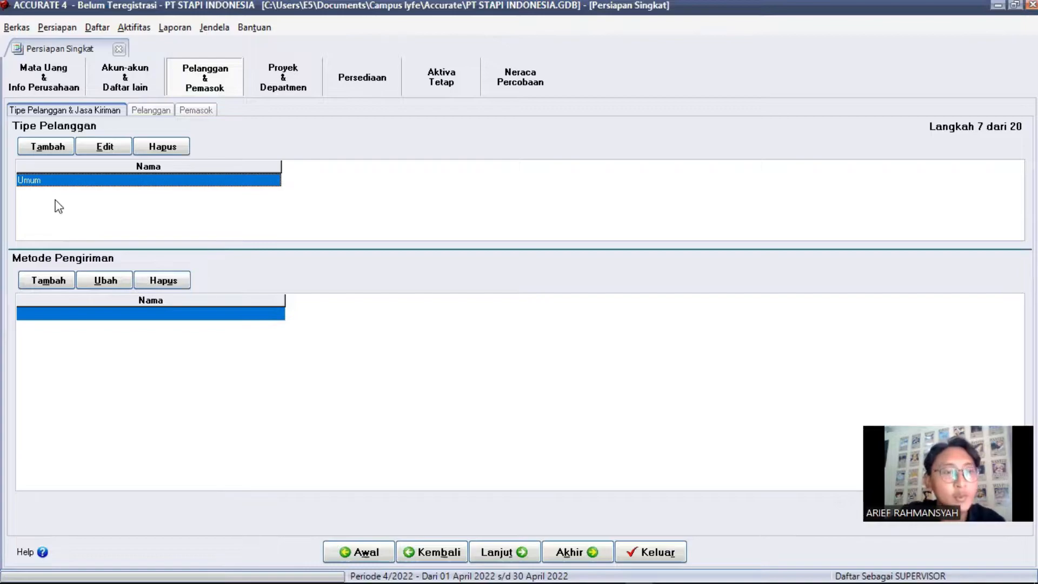
Add TIKI as a shipping method and continue to the Pelanggan step
click(73, 316)
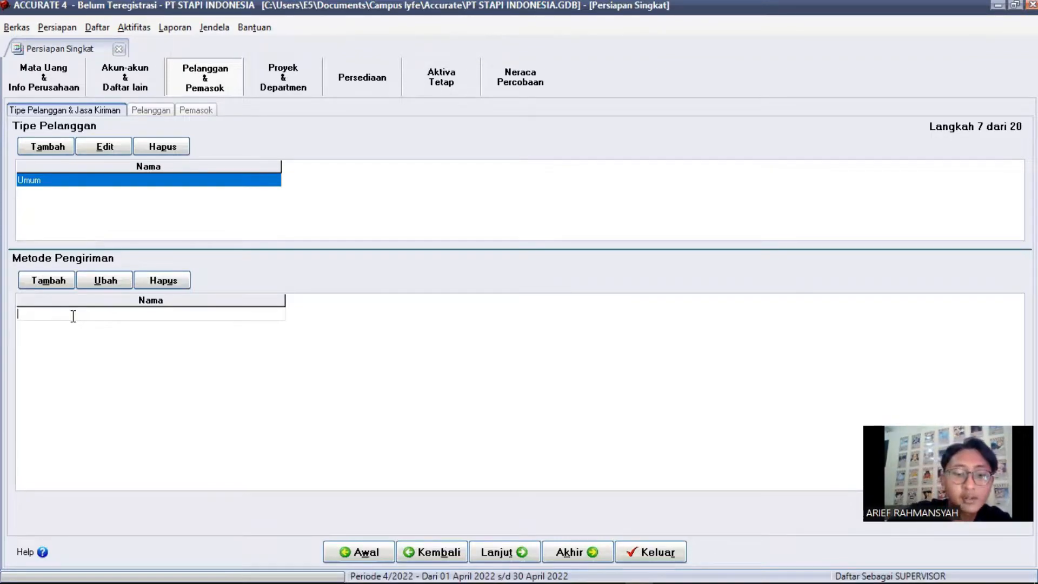
text(TIKI)
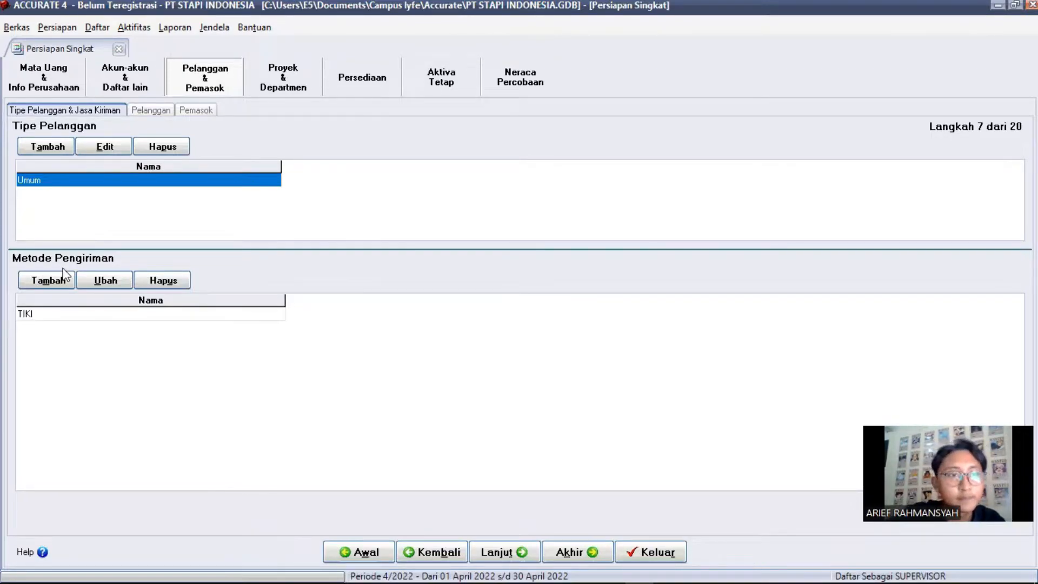
click(530, 554)
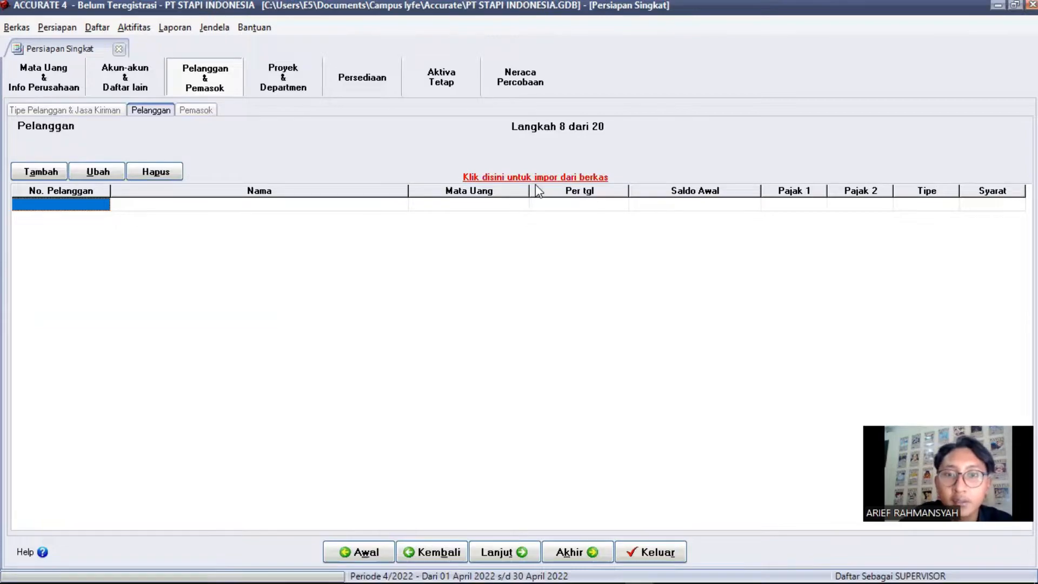
Load the Excel file 2. daftar pelanggan PT.STAPI.xls into the customer import form
click(552, 177)
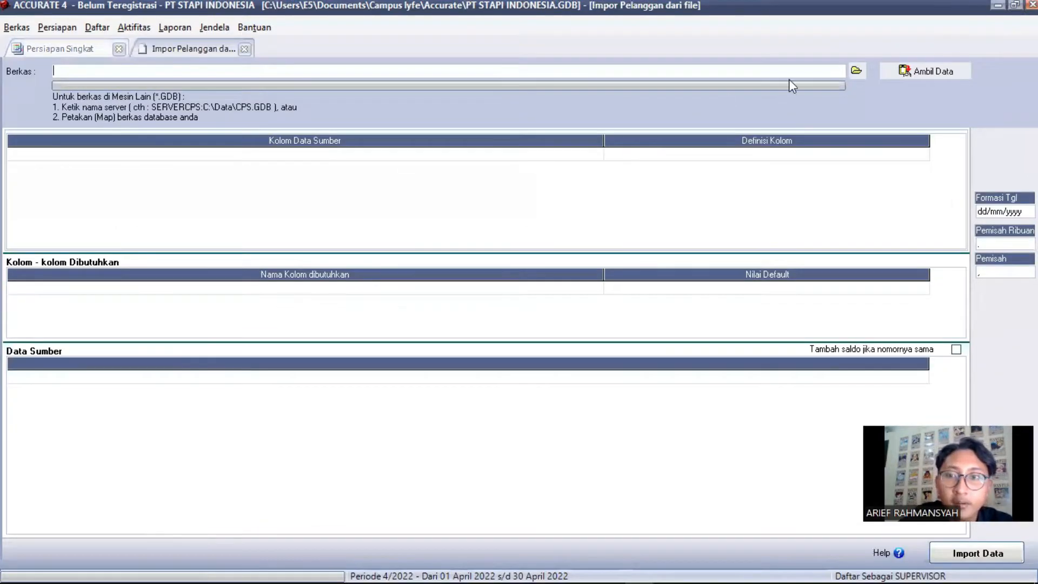
click(856, 71)
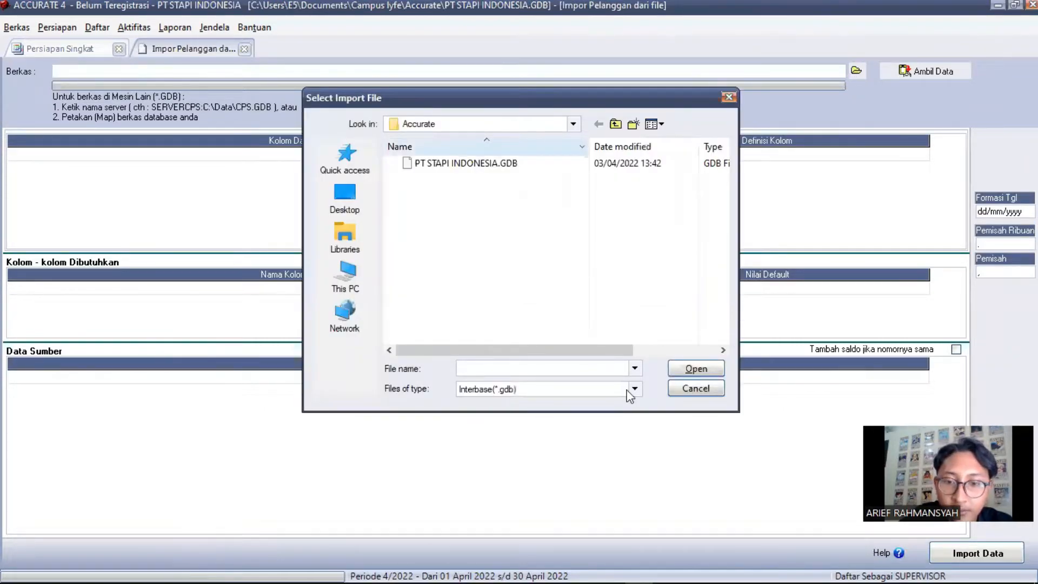
click(622, 389)
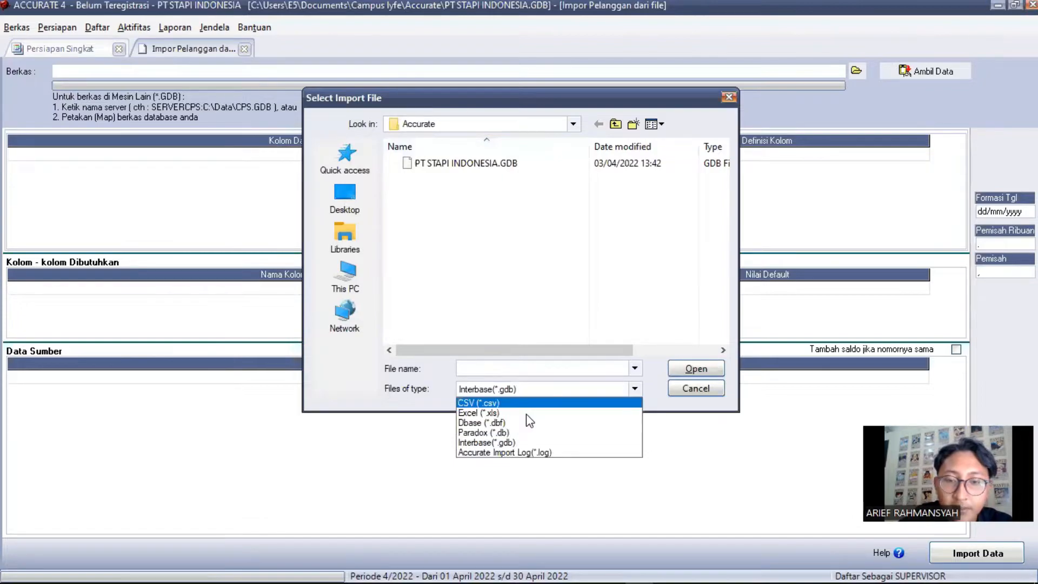
click(527, 413)
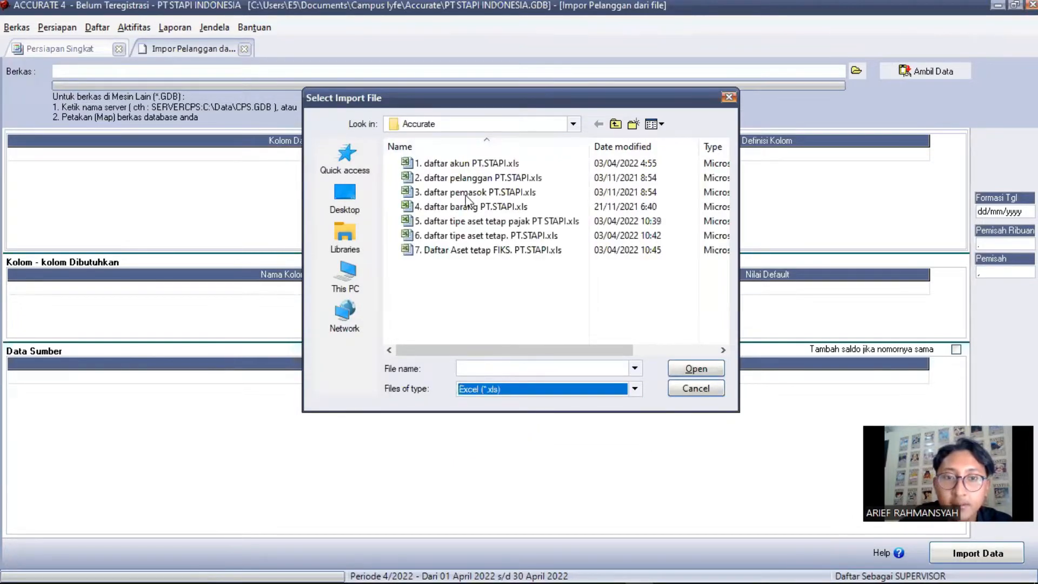
click(487, 179)
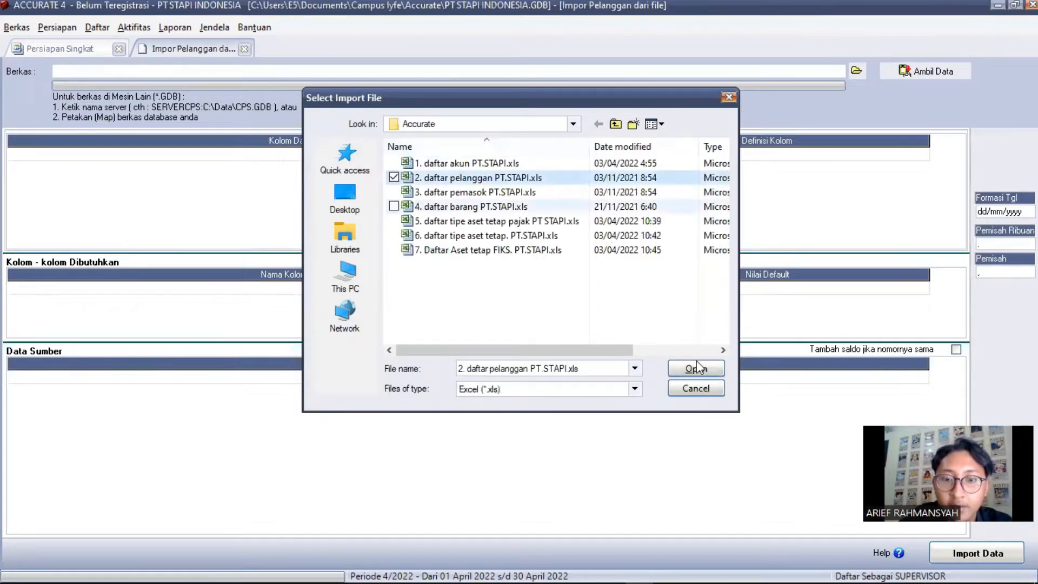
click(695, 370)
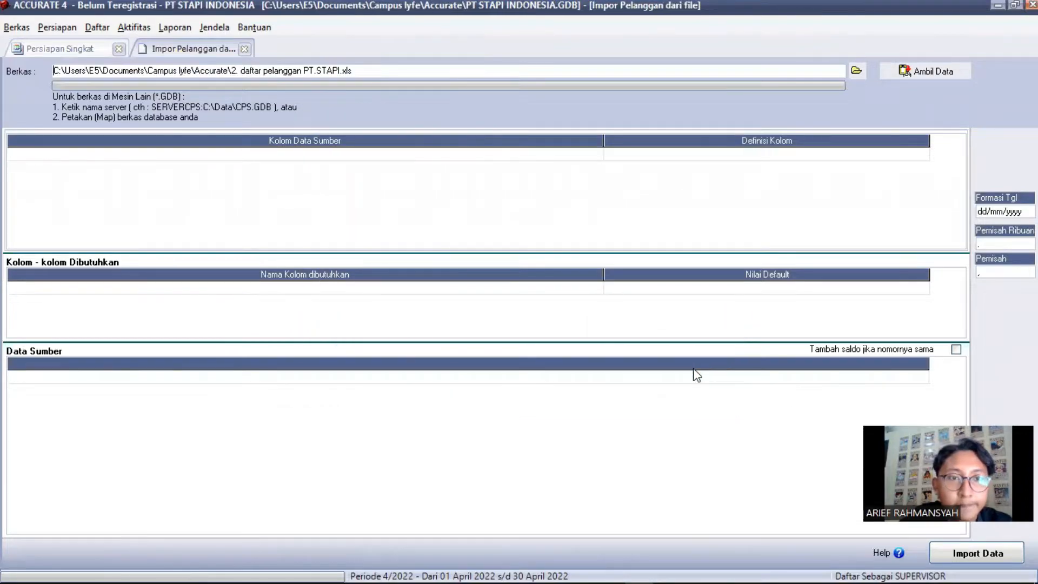
click(924, 77)
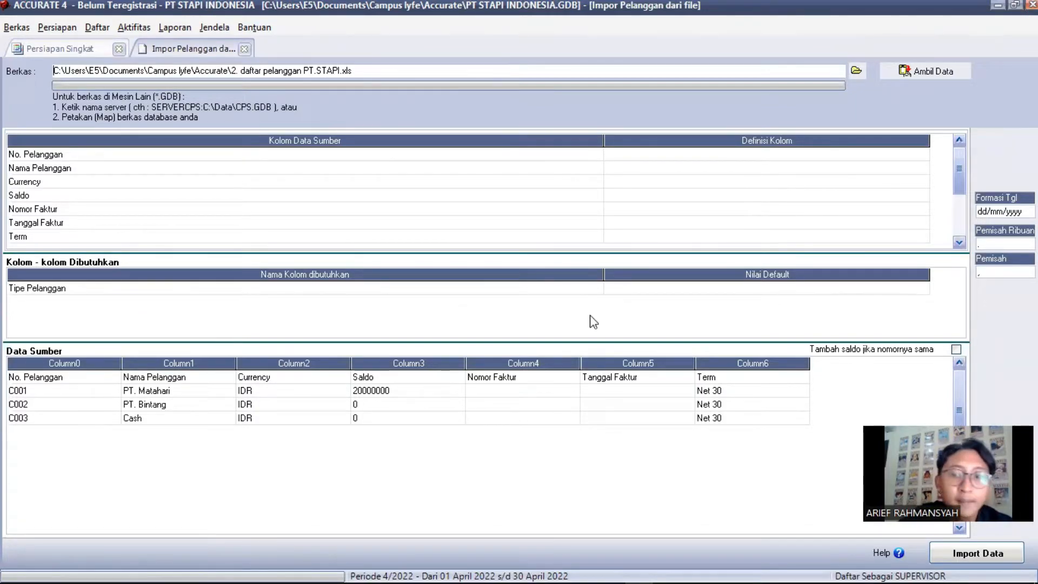
Delete the No. Pelanggan header row from the source data
click(100, 377)
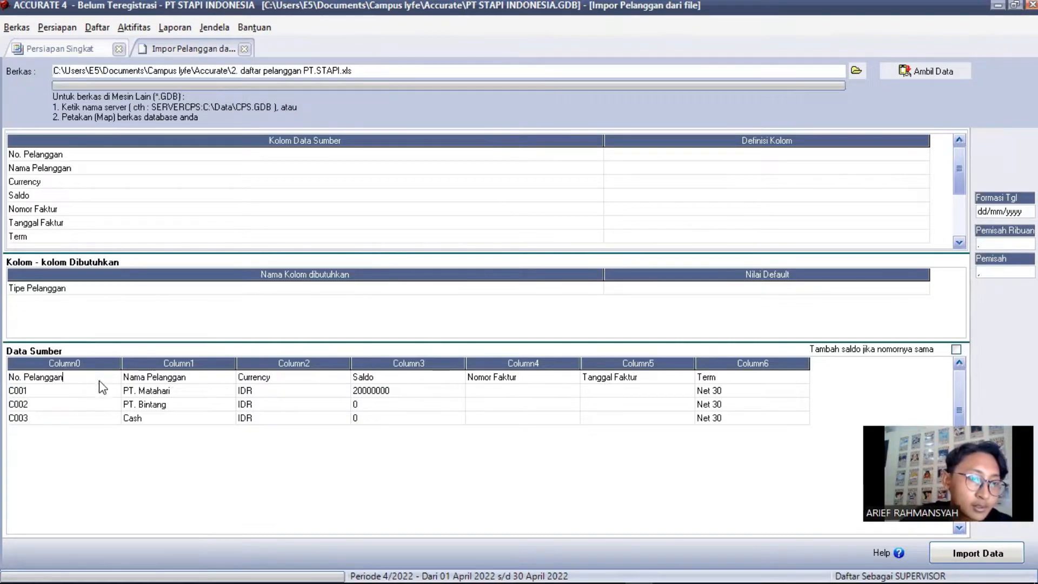
double_click(102, 378)
click(103, 379)
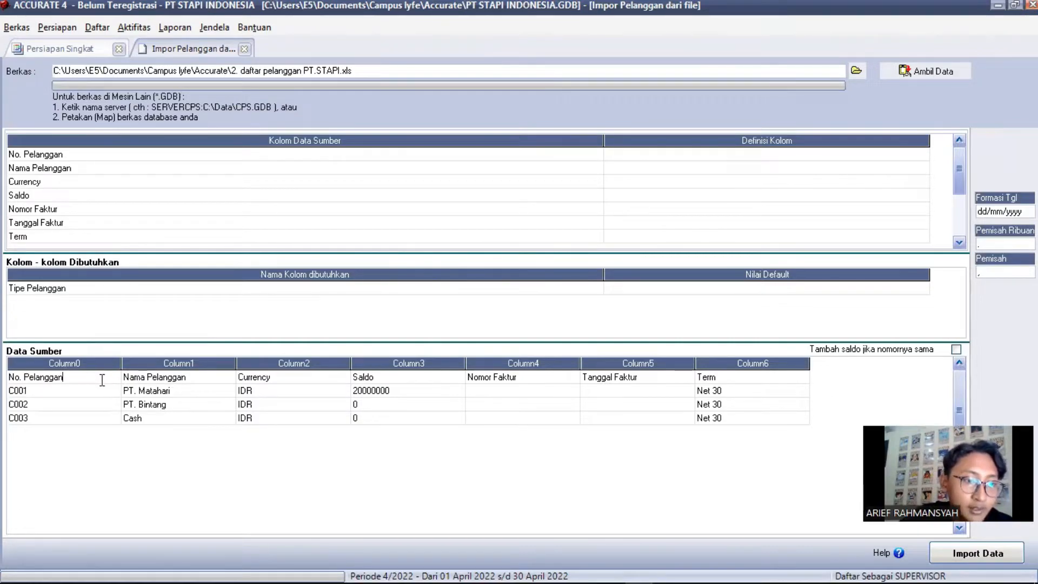
key(Down)
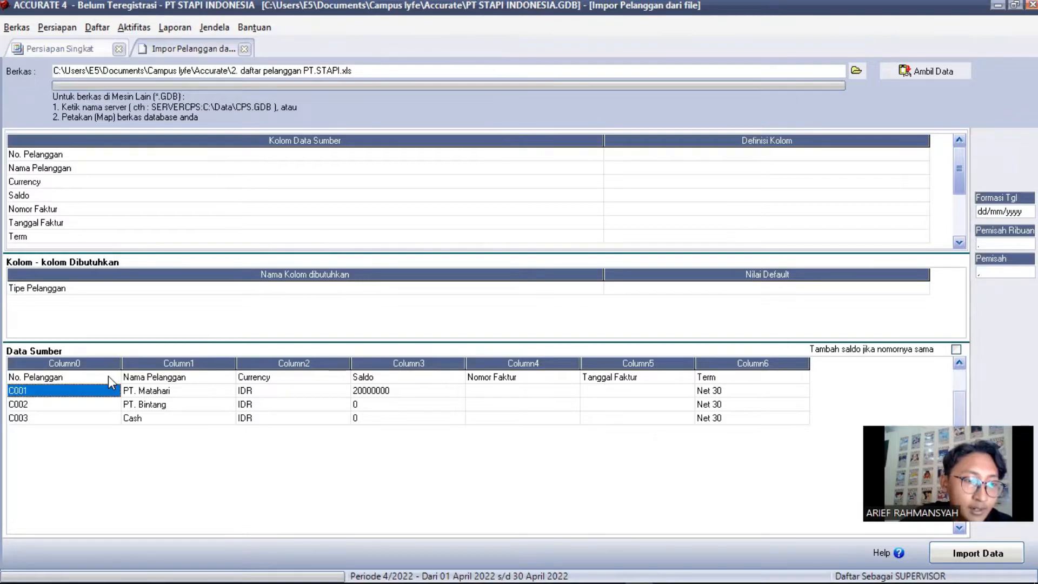
right_click(108, 375)
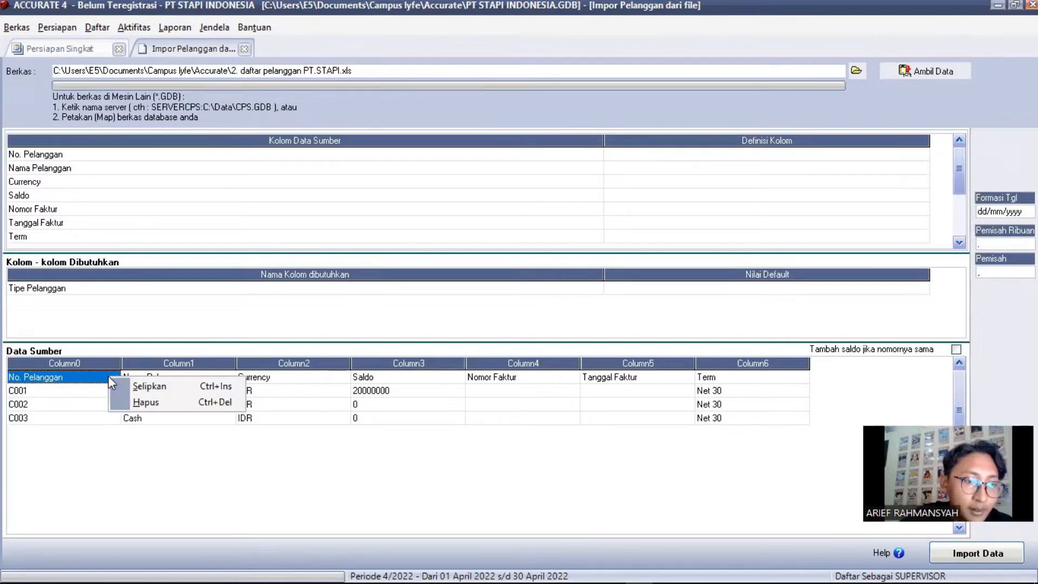
click(146, 402)
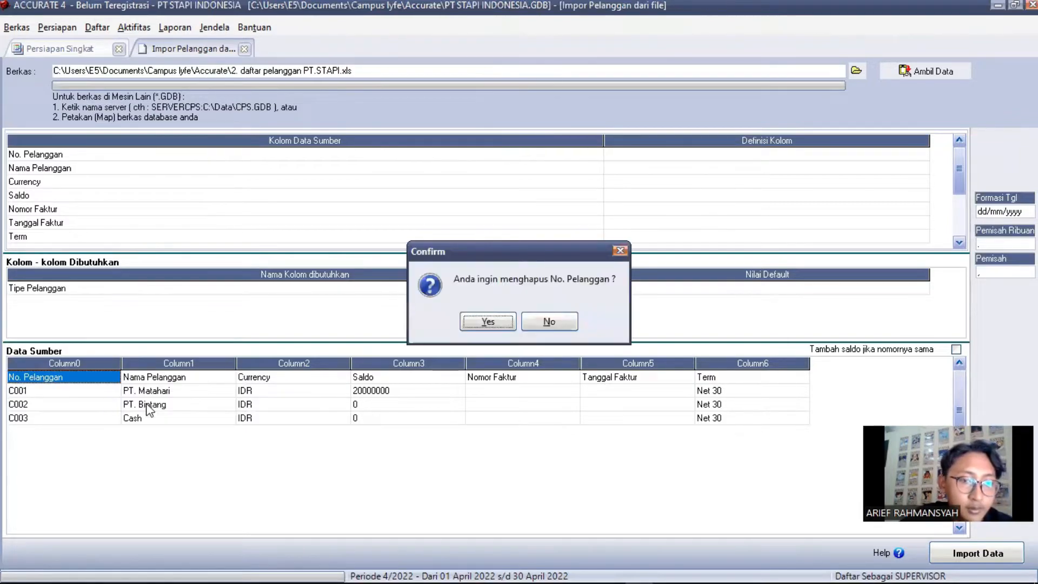
click(487, 321)
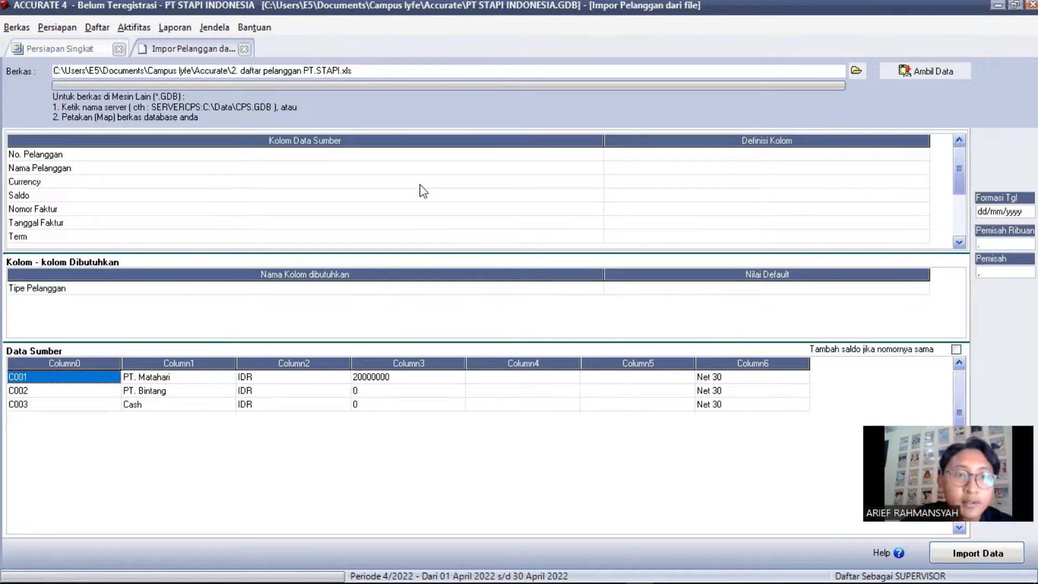
Map the first two columns to No. Pelanggan and Nama Pelanggan
click(924, 156)
click(923, 155)
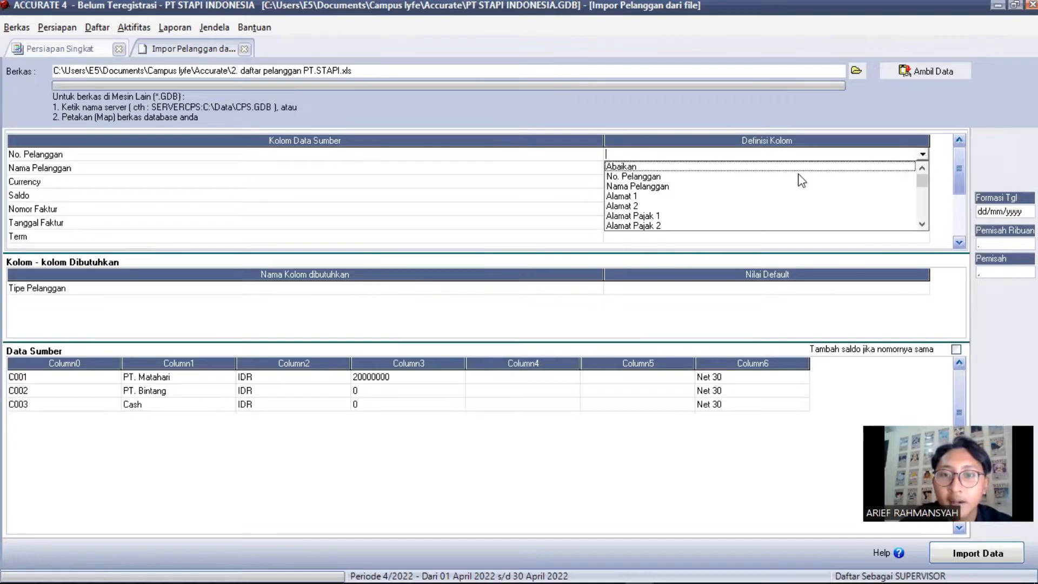
click(916, 176)
click(922, 169)
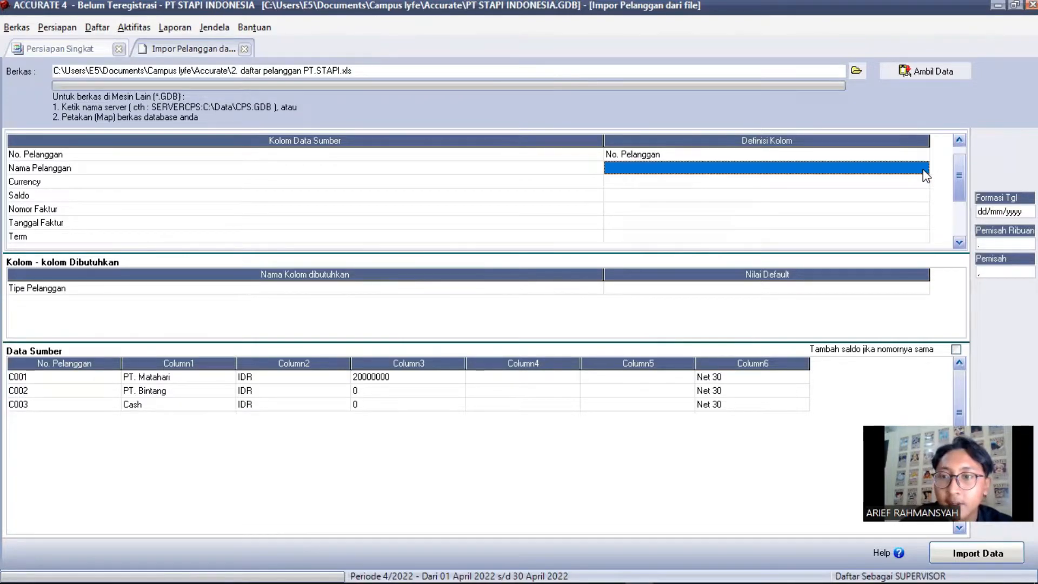
click(926, 174)
click(923, 170)
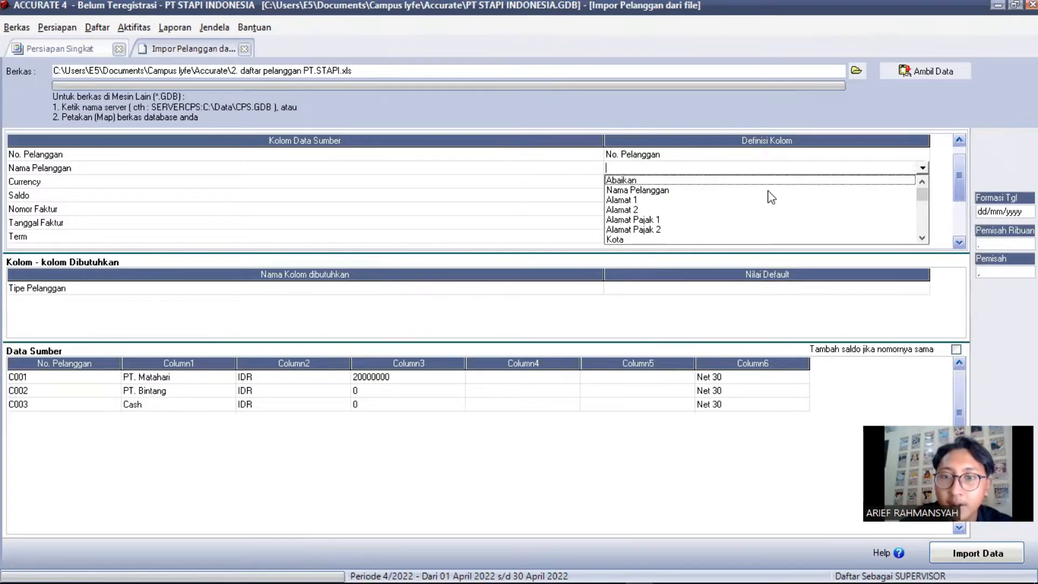
click(768, 190)
Map the Currency column, set default customer type Umum, and import the three customers
click(922, 183)
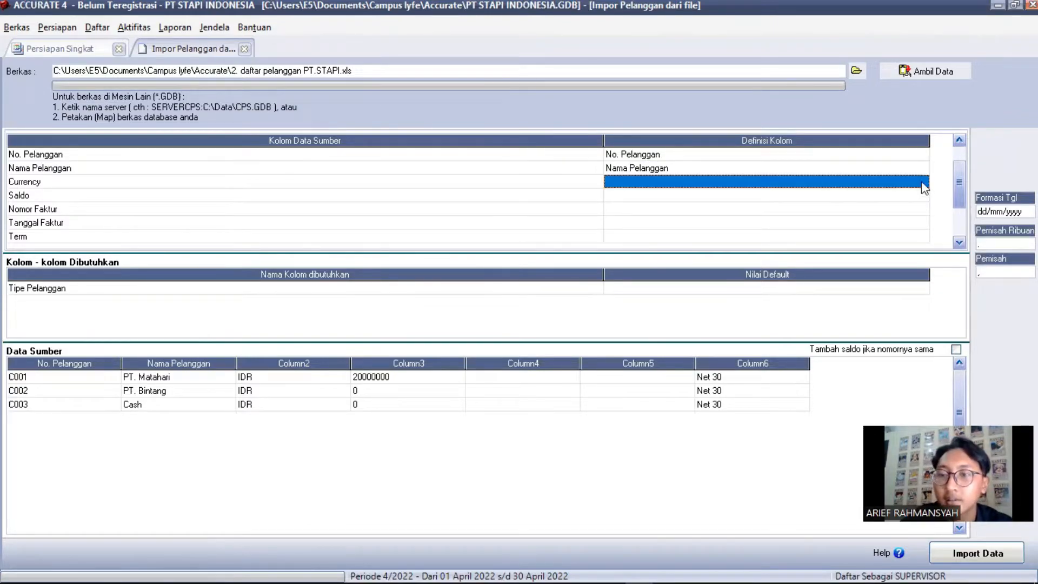
click(922, 184)
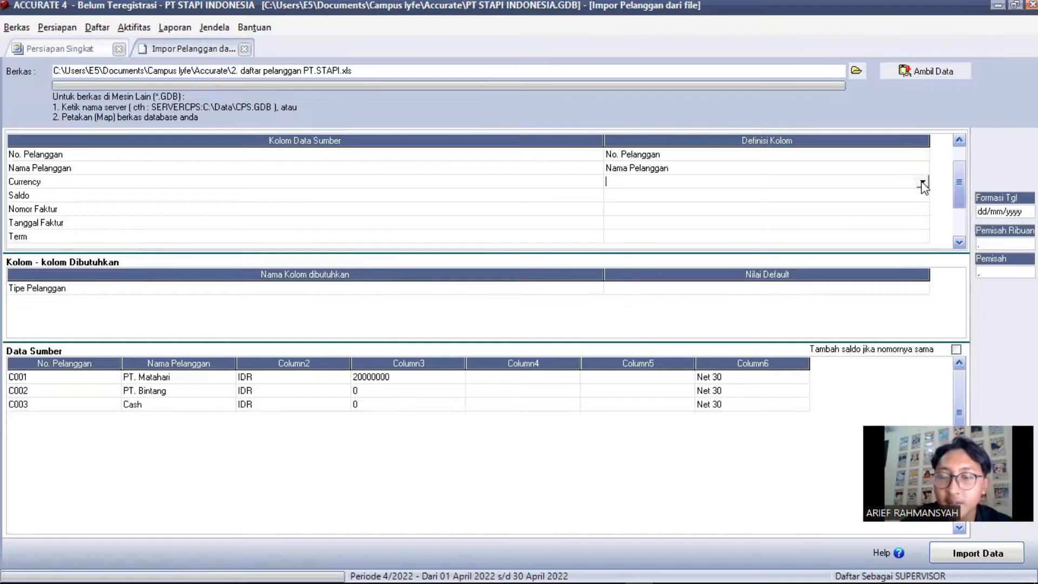
click(922, 182)
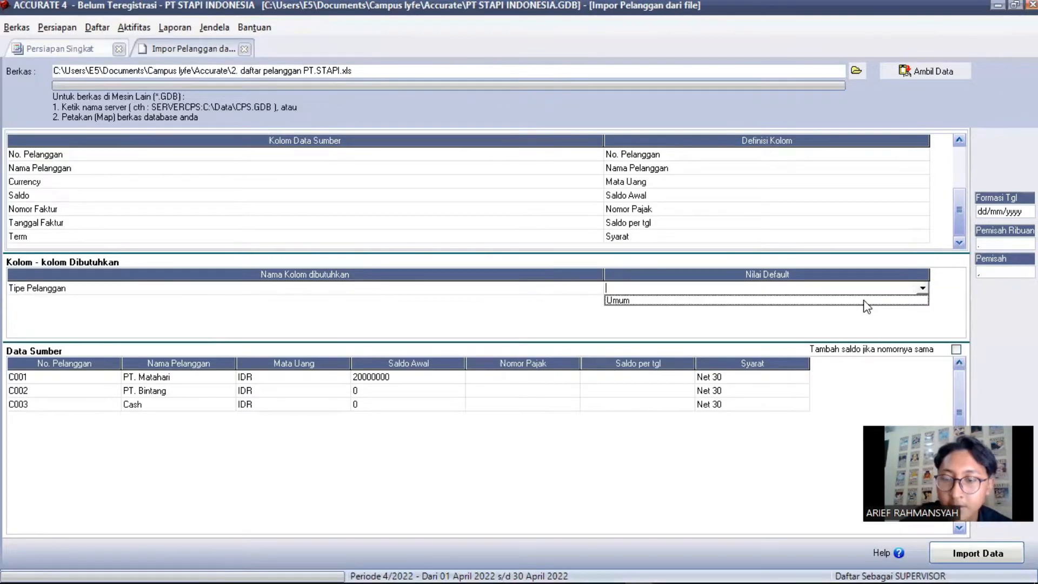
click(864, 302)
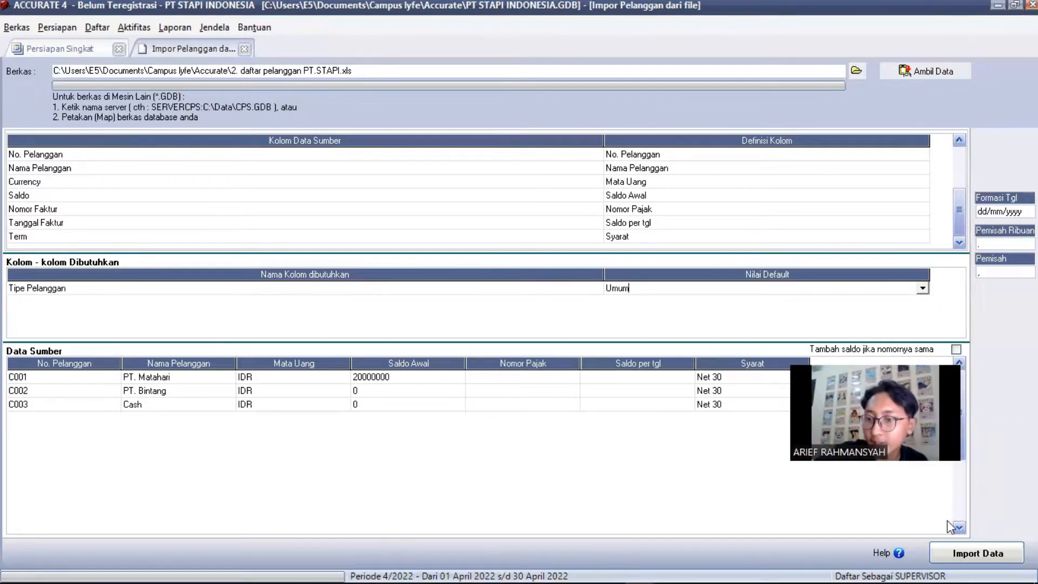
click(975, 562)
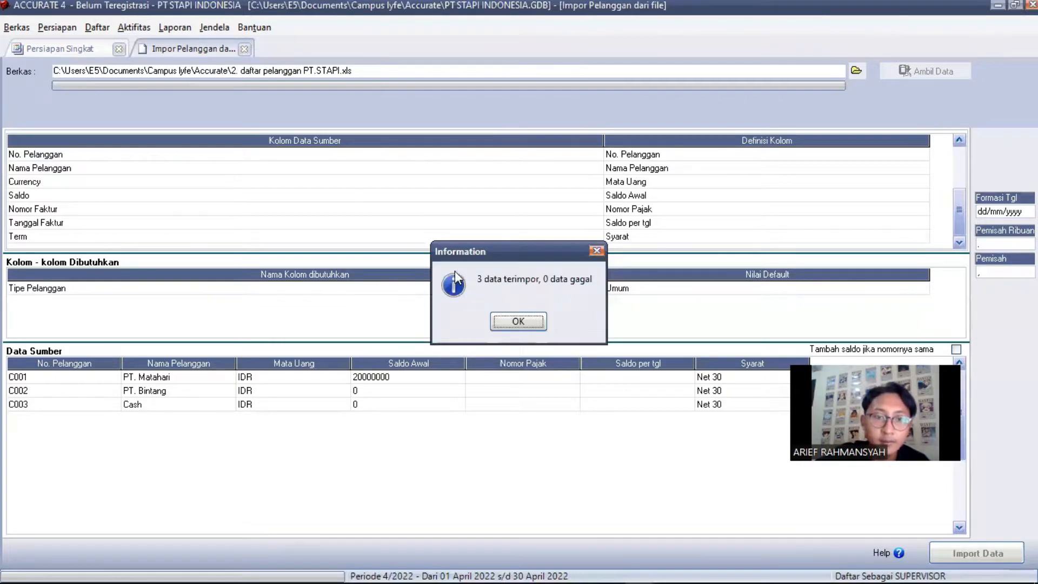
Close the import result and advance the wizard to the empty Pemasok page, Langkah 9 dari 20
click(536, 323)
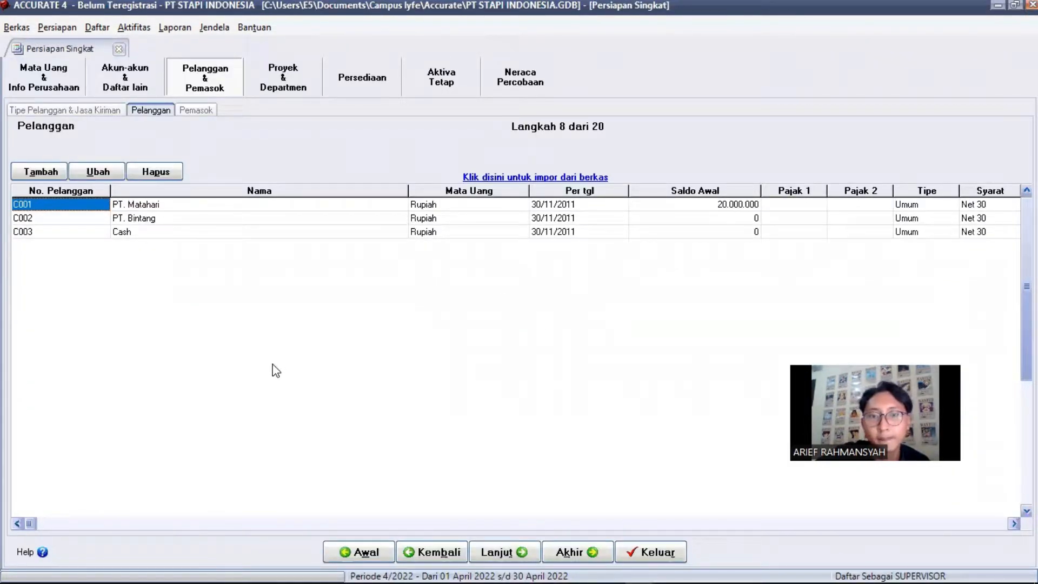
click(502, 551)
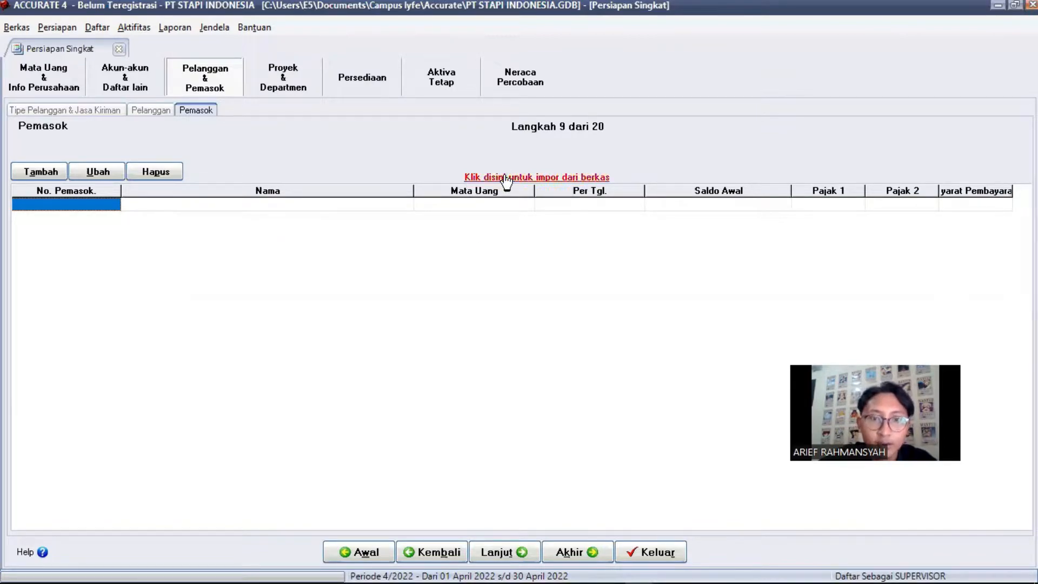
Load the Excel file 3. daftar pemasok PT.STAPI.xls into Impor Pemasok, previewing suppliers S001–S003
click(505, 178)
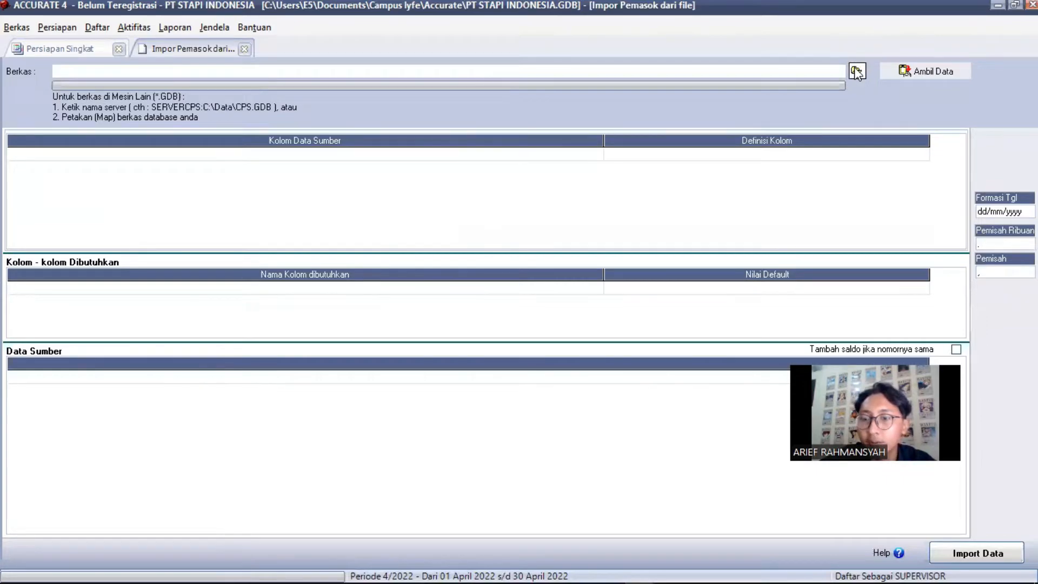
click(857, 71)
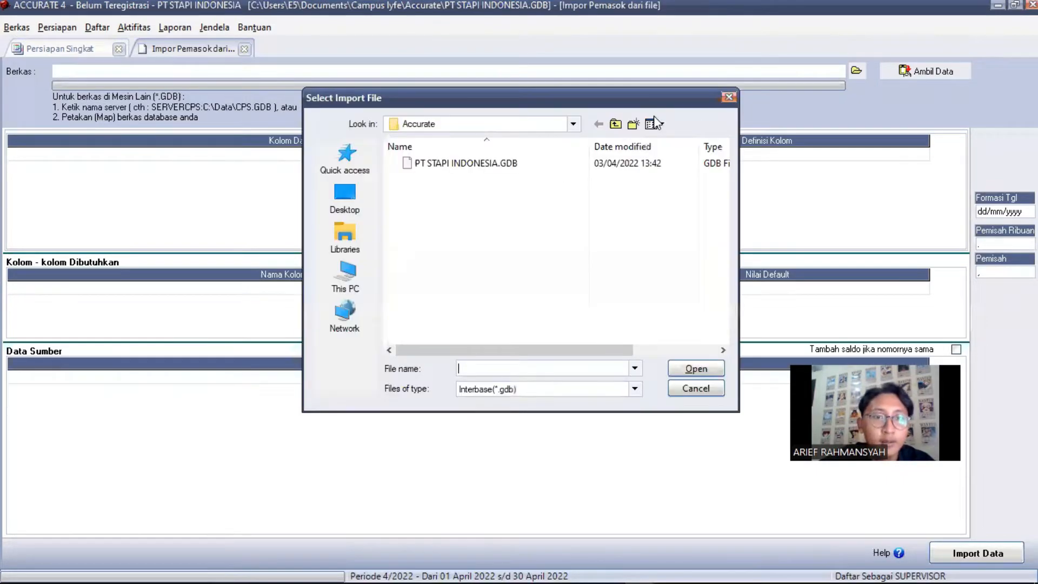
click(634, 390)
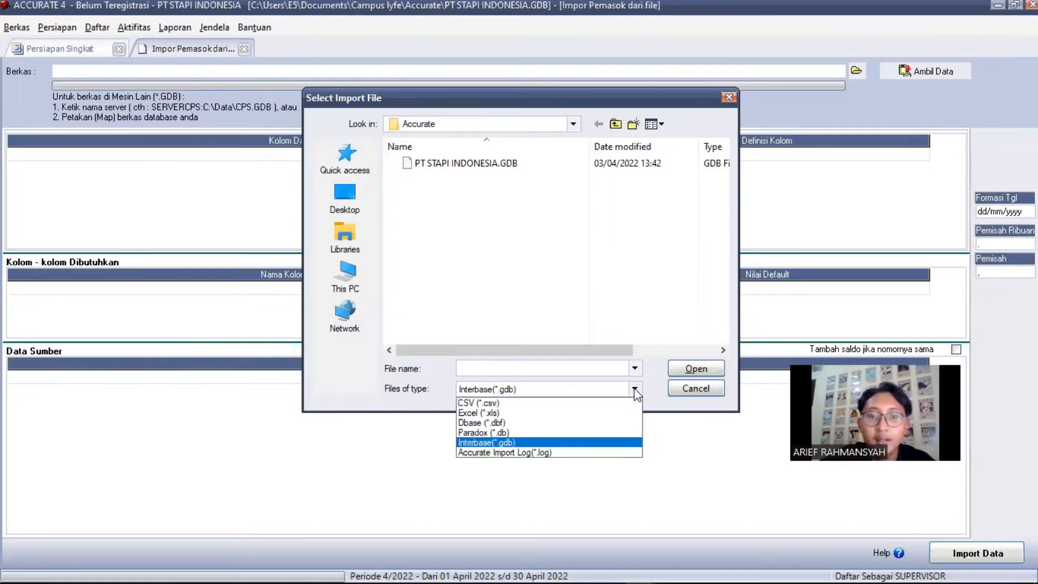
click(526, 413)
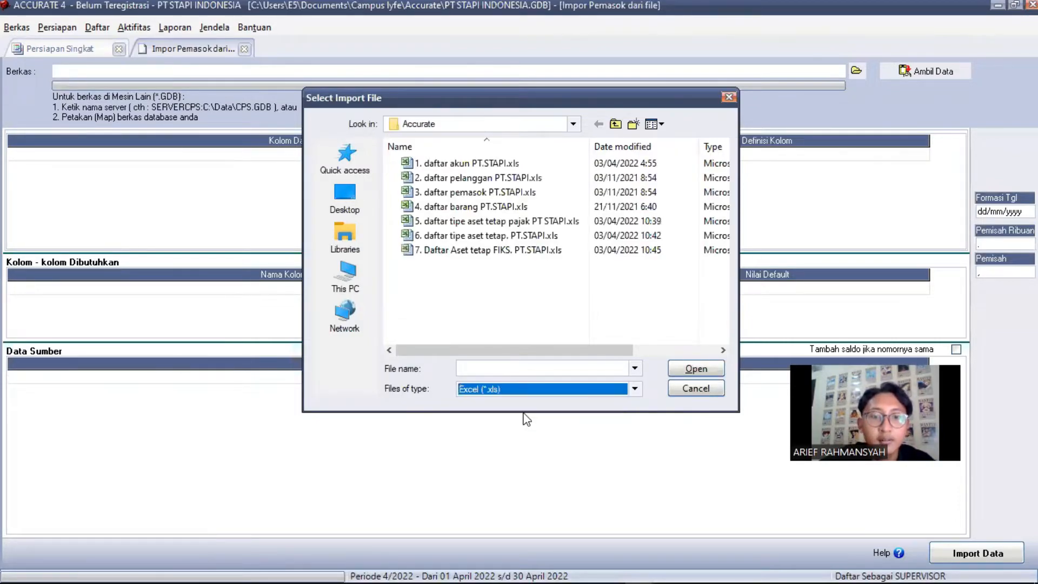
click(493, 365)
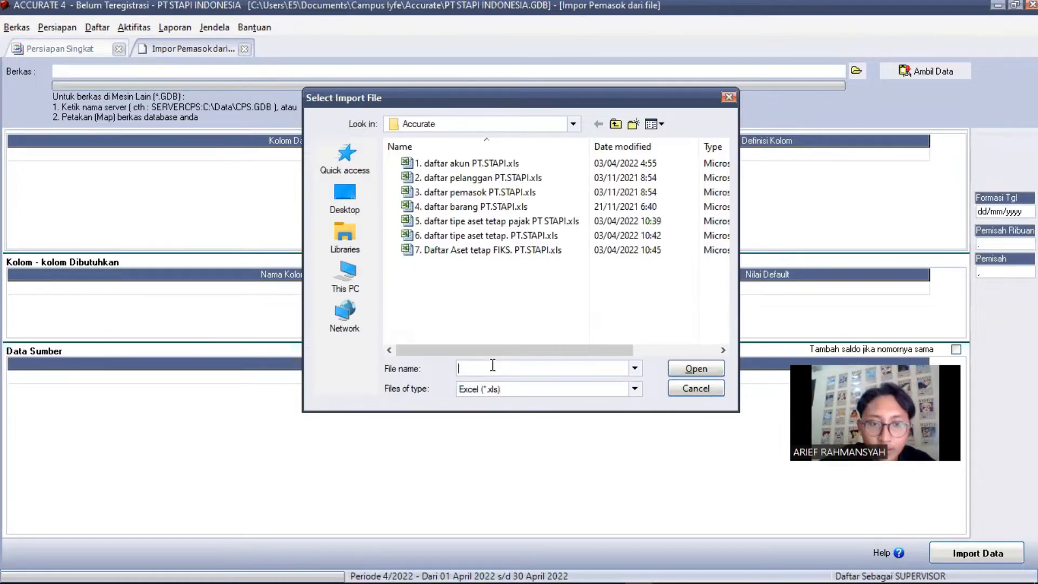
click(450, 193)
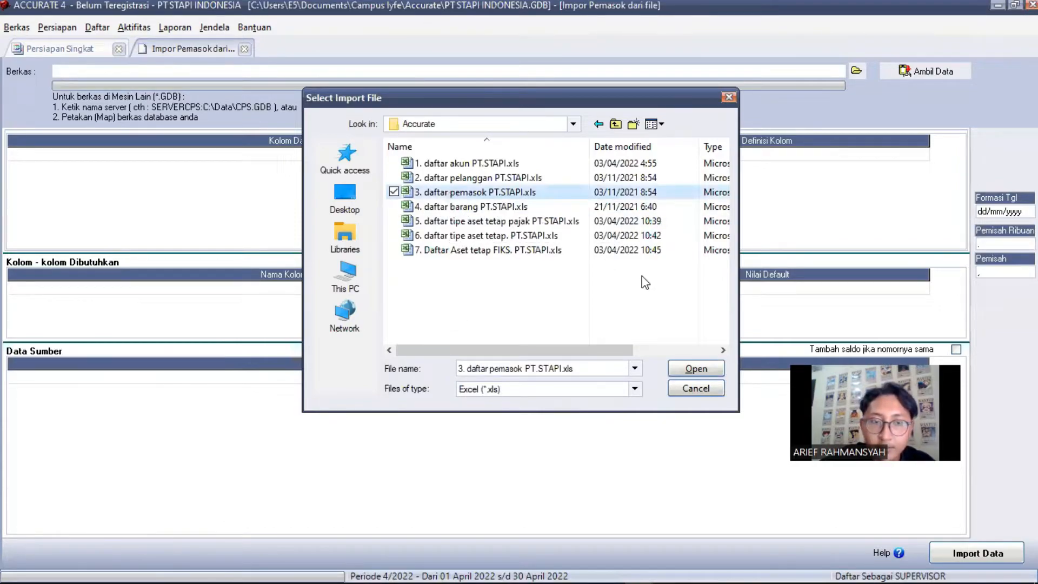
click(675, 370)
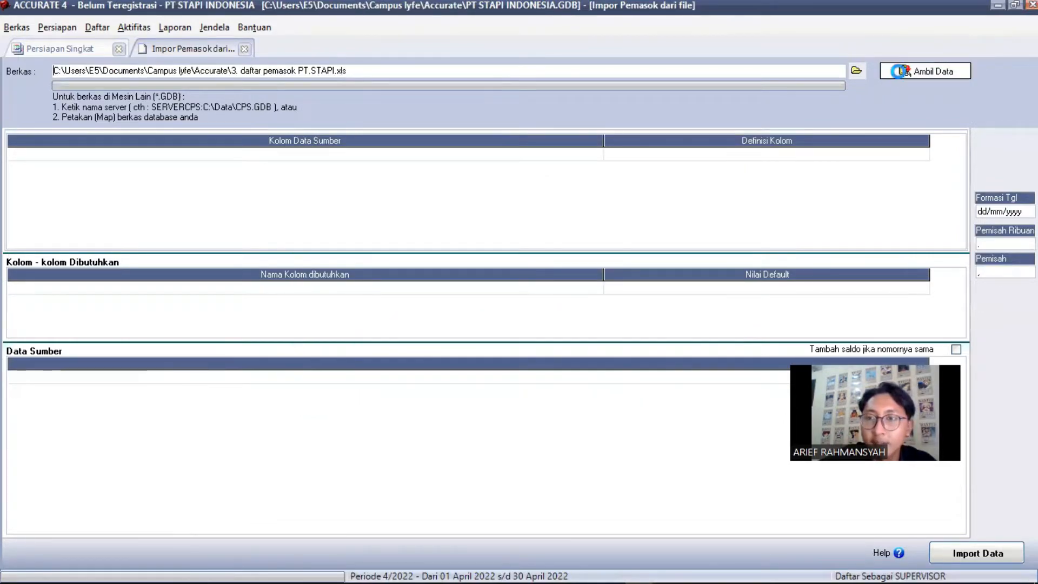
click(898, 71)
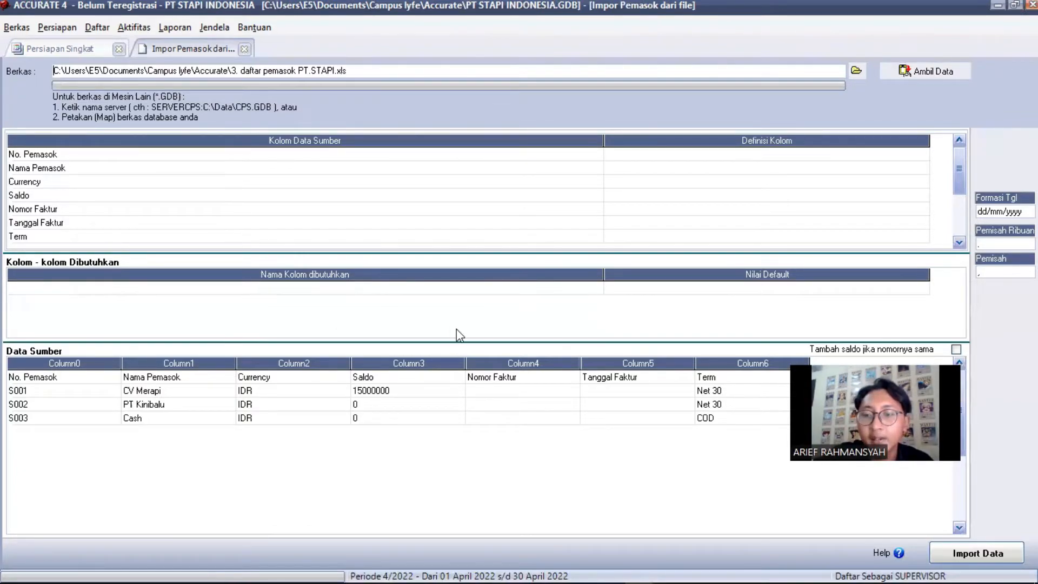
Delete the No. Pemasok heading row so the supplier data begins with S001 CV Merapi
click(88, 374)
click(101, 389)
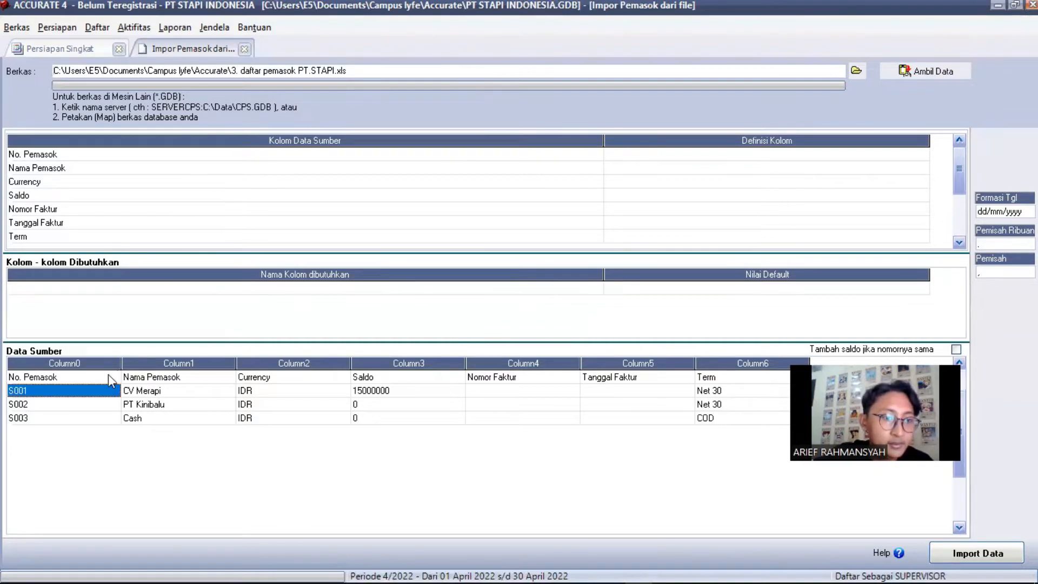
click(108, 374)
right_click(111, 381)
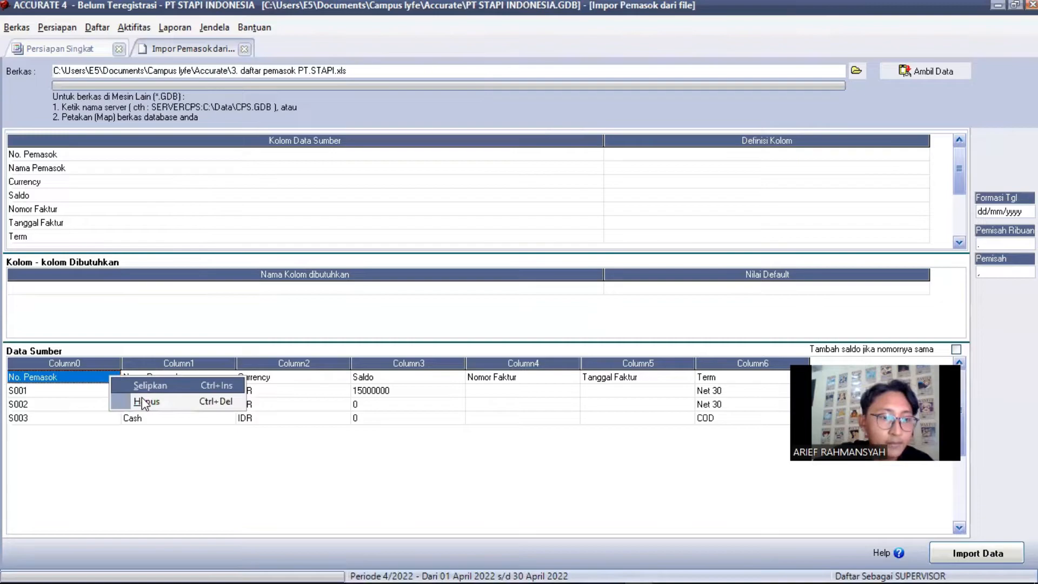
click(144, 401)
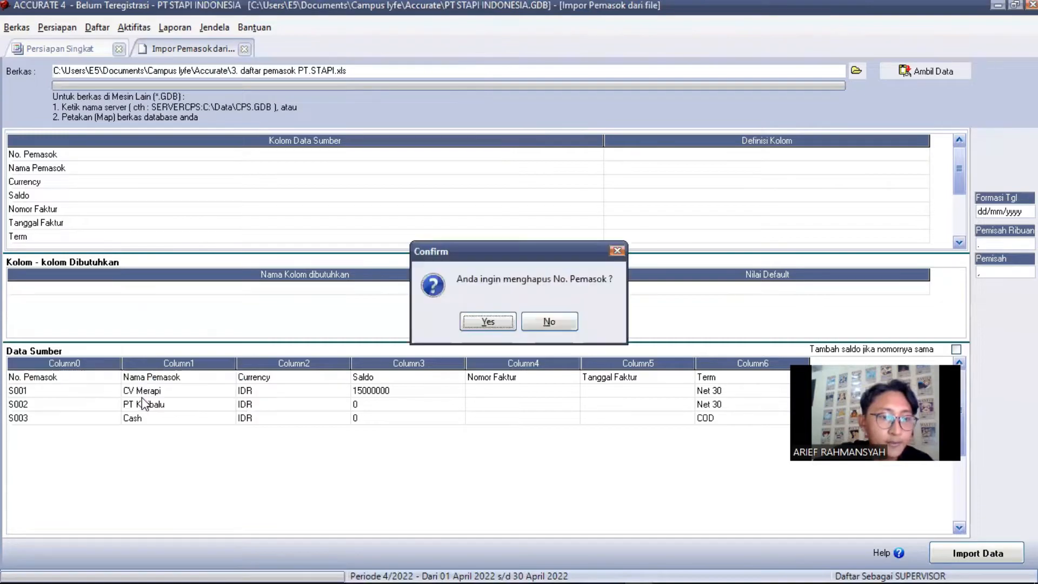
click(487, 319)
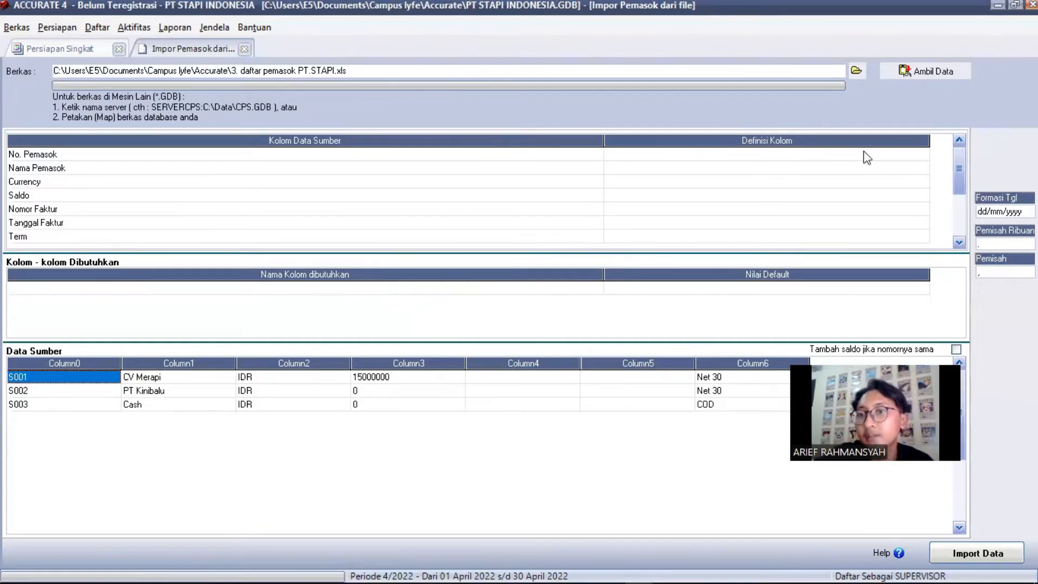
click(918, 155)
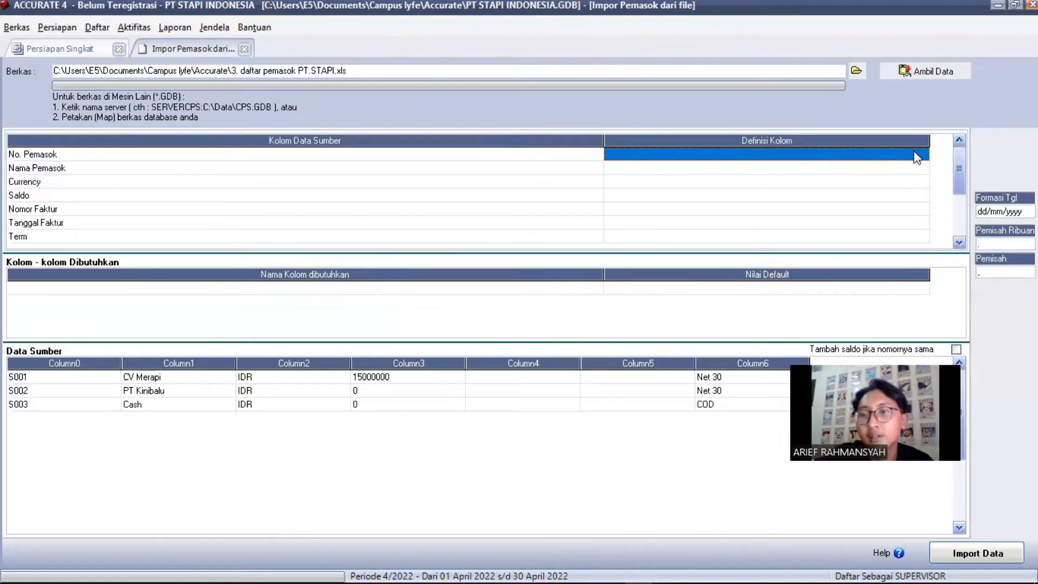
Map the first two supplier columns to No Pemasok and Nama Pemasok
click(923, 157)
click(922, 155)
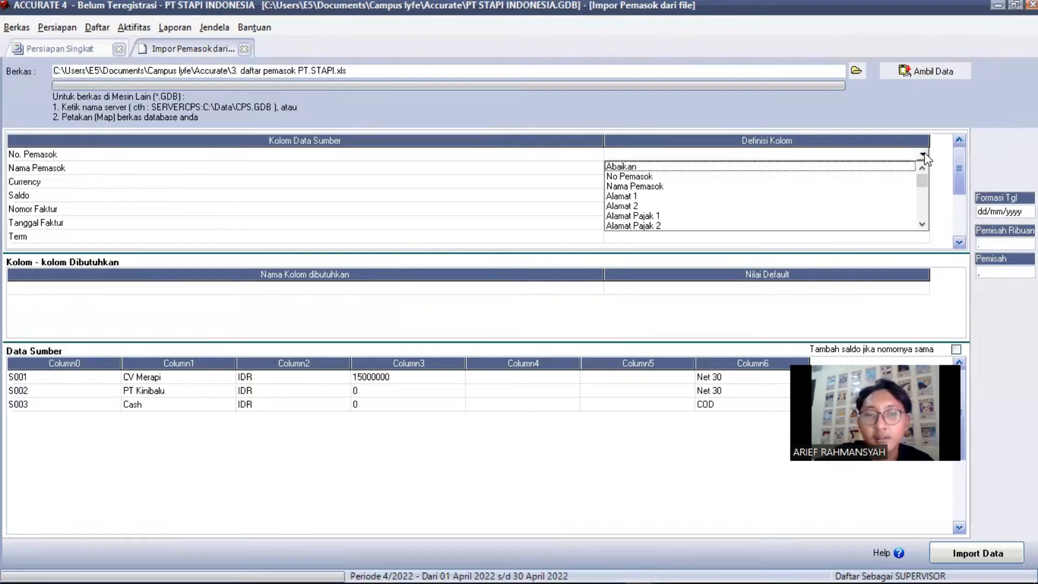
click(897, 177)
click(922, 168)
click(922, 168)
Map Currency to Mata Uang with IDR as Rupiah, plus balance, tax and terms, then import S001–S003
click(639, 189)
click(922, 181)
click(922, 182)
scroll(856, 236, down, 2)
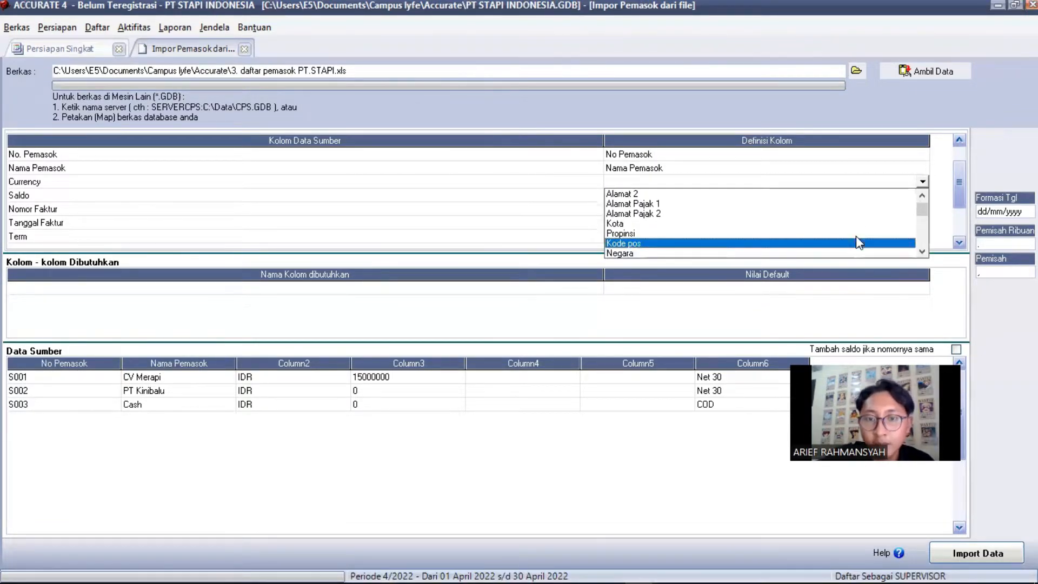
scroll(855, 235, down, 2)
click(855, 236)
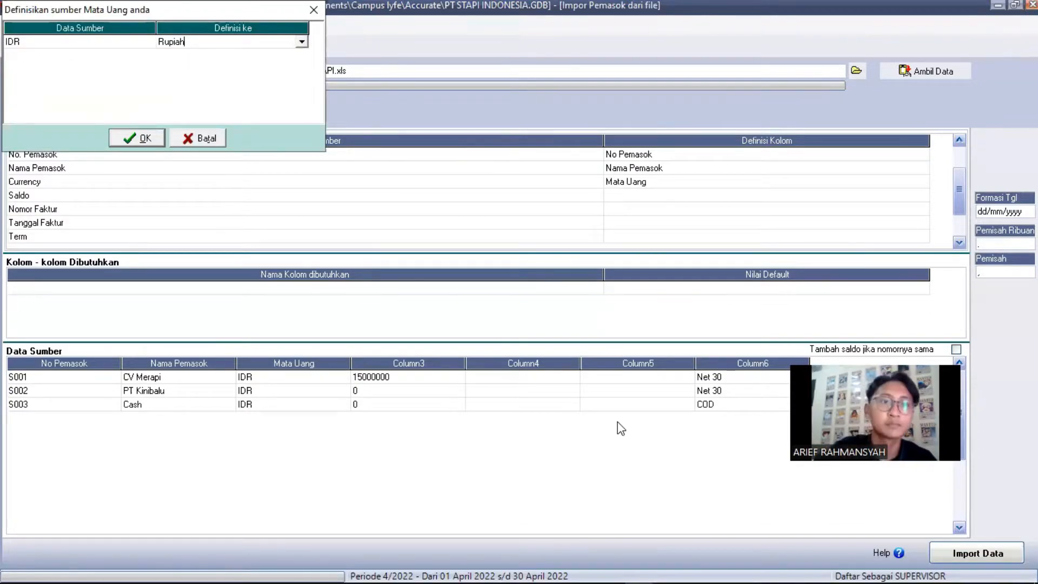
key(Return)
click(915, 195)
click(922, 195)
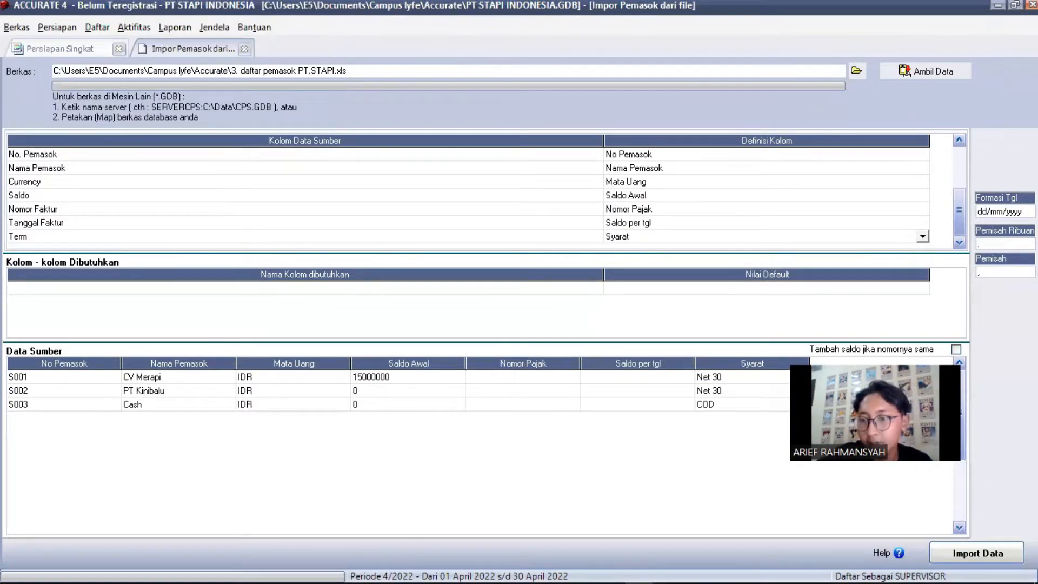
click(1008, 551)
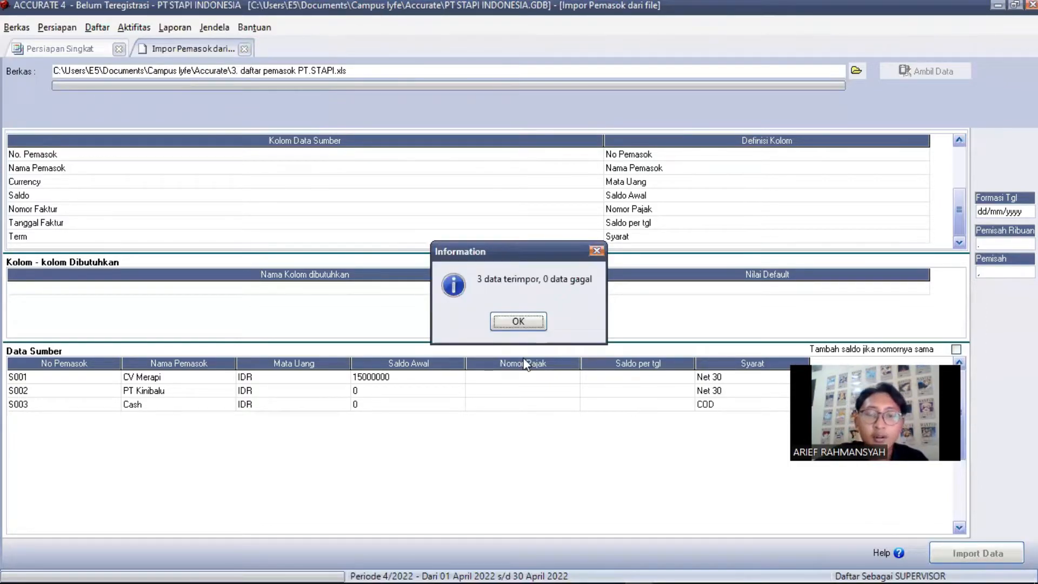
click(518, 322)
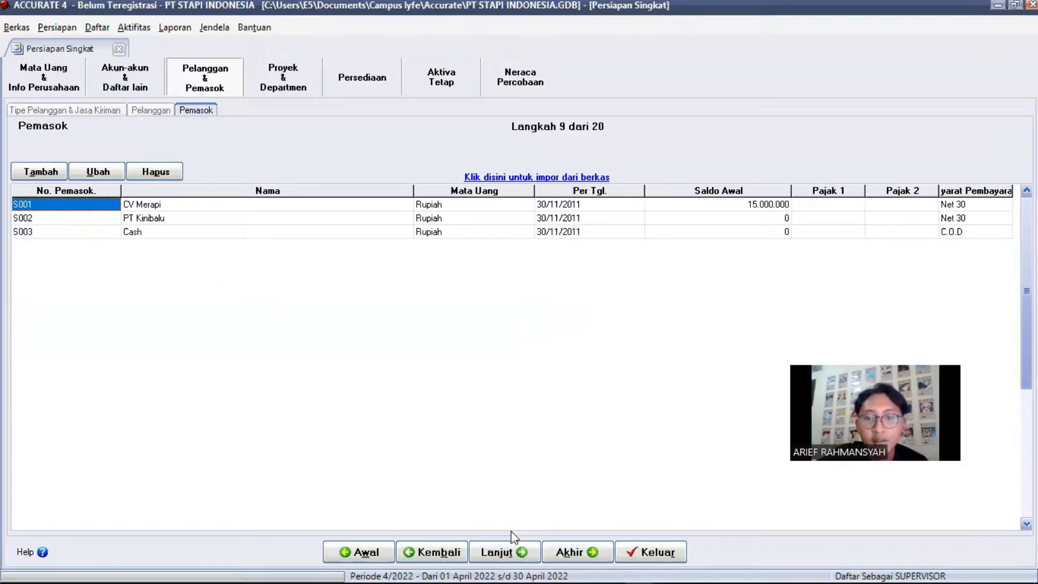
Skip past the projects/departments and warehouse steps to Langkah 12, Akun Default Barang
click(523, 563)
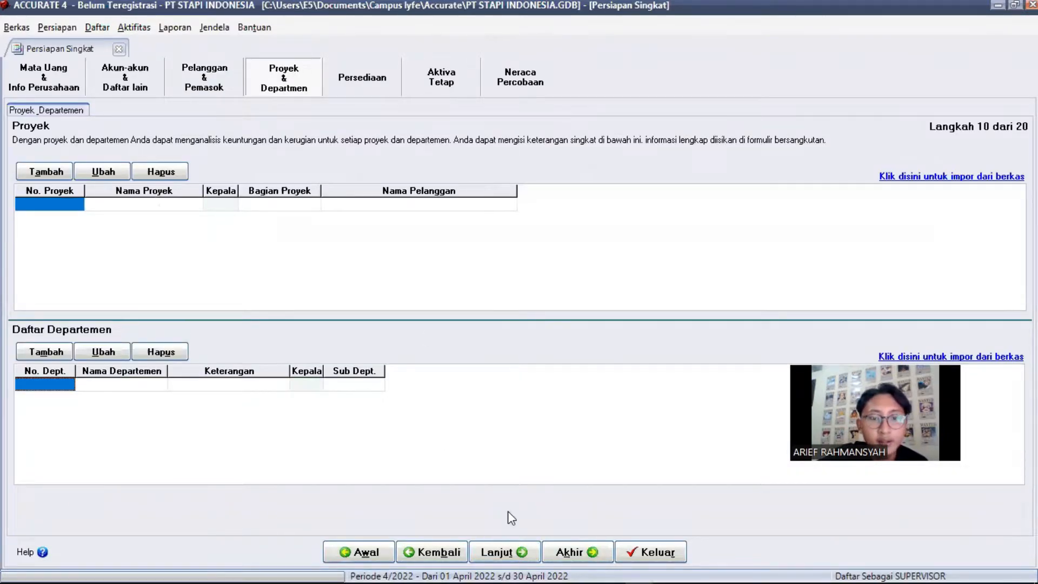
click(502, 556)
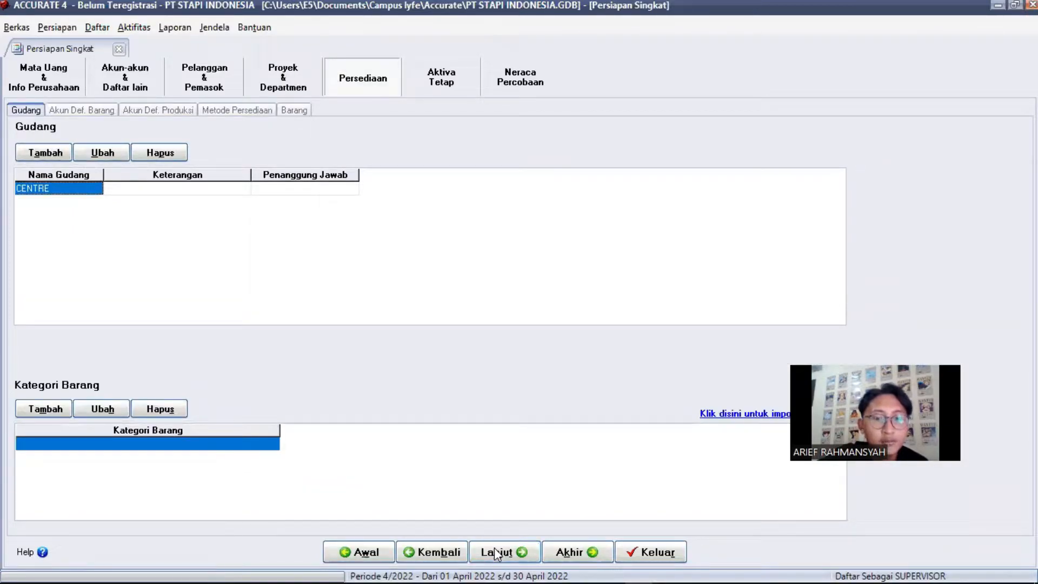
click(497, 554)
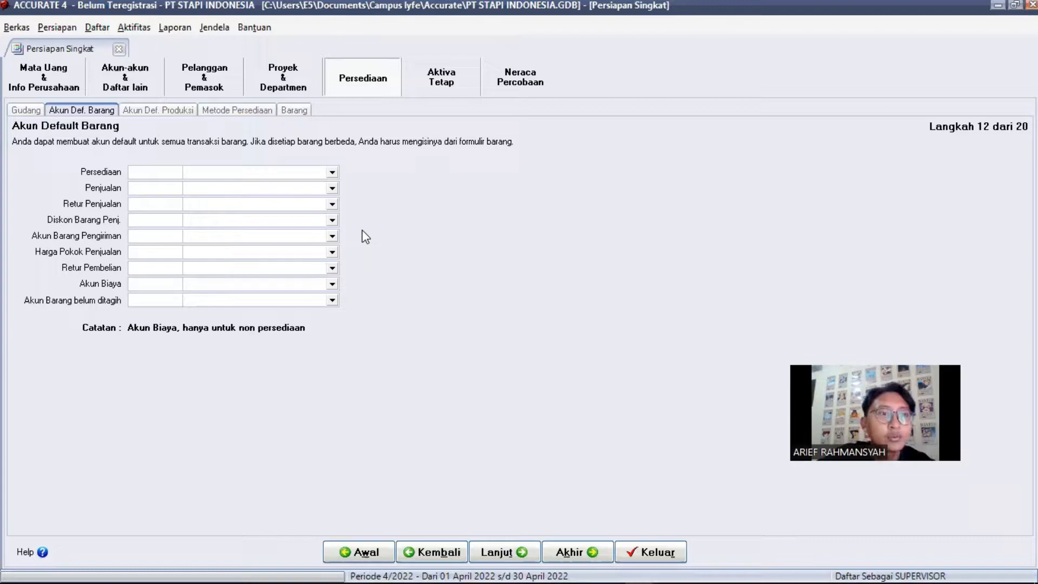
Set inventory to 14010 Persediaan Motor, sales to 41010 Penjualan, plus Retur Penjualan and Potongan Penjualan
click(331, 172)
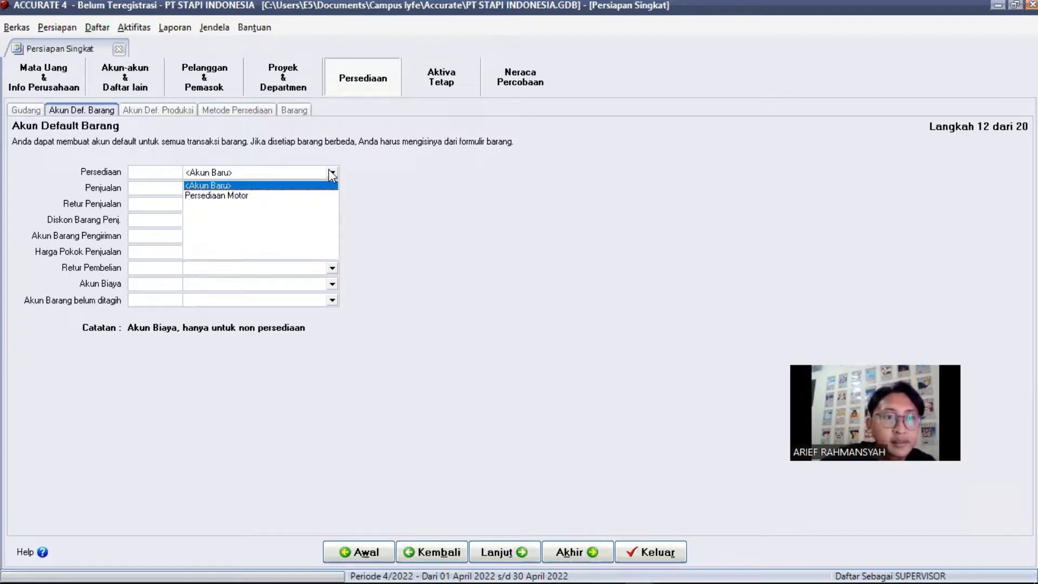
click(300, 195)
click(332, 188)
click(227, 221)
click(332, 203)
click(248, 258)
click(332, 220)
Set shipped goods and purchase returns to Persediaan Motor, plus Harga Pokok Penjualan, Beban Luar Usaha and Hutang Penerimaan Barang
click(227, 263)
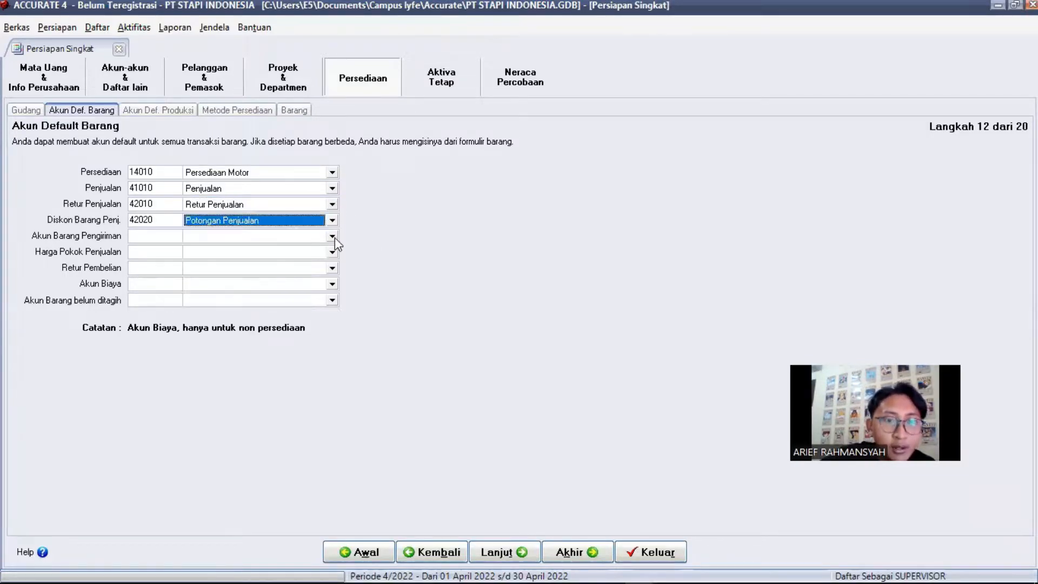
click(332, 252)
click(269, 295)
click(332, 268)
click(221, 303)
click(332, 284)
click(216, 308)
click(332, 300)
click(233, 335)
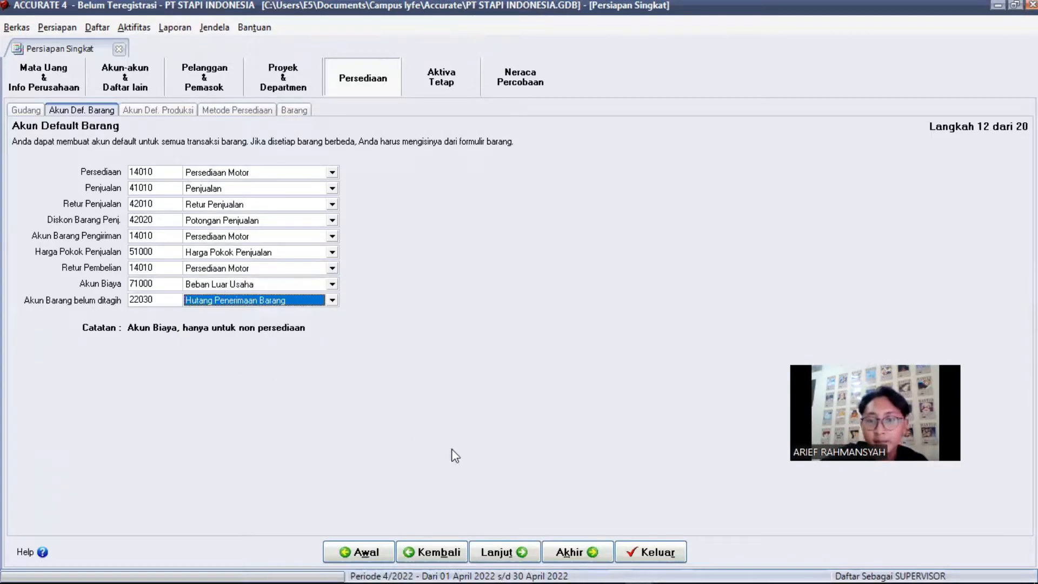
click(511, 549)
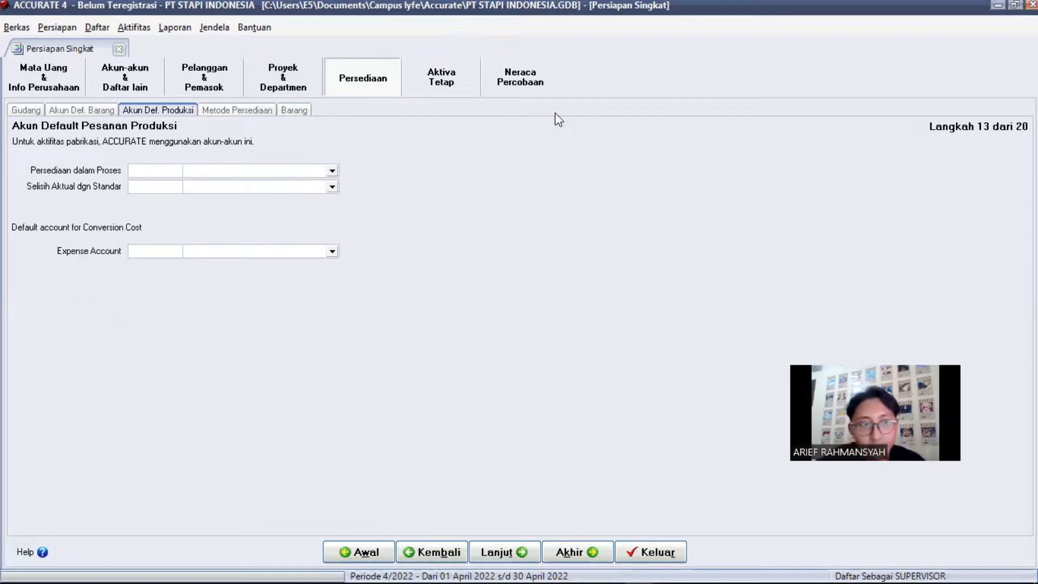
Choose FIFO as the inventory costing method and continue to Langkah 15, Informasi Barang
click(516, 558)
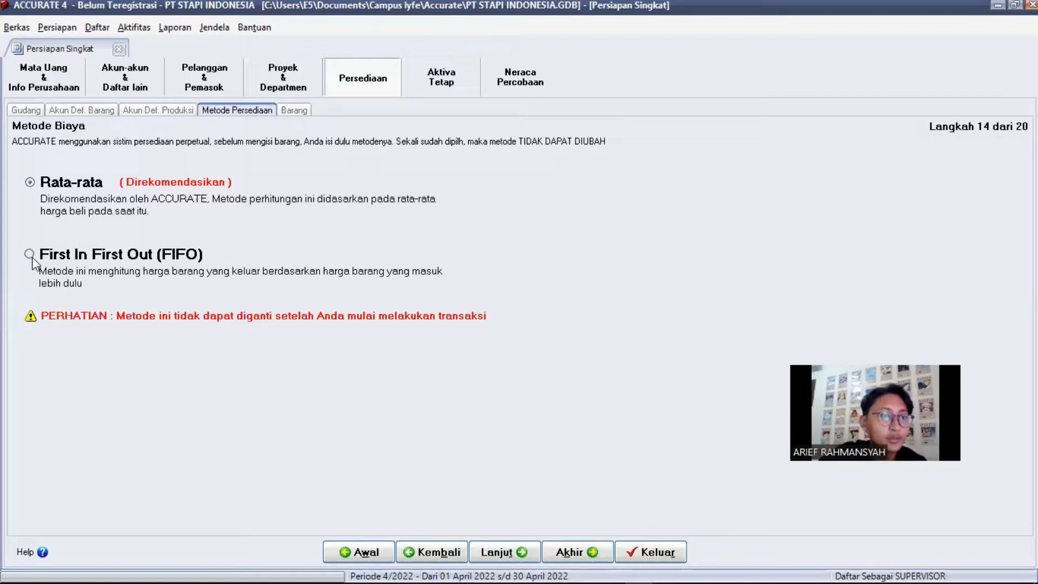
click(30, 255)
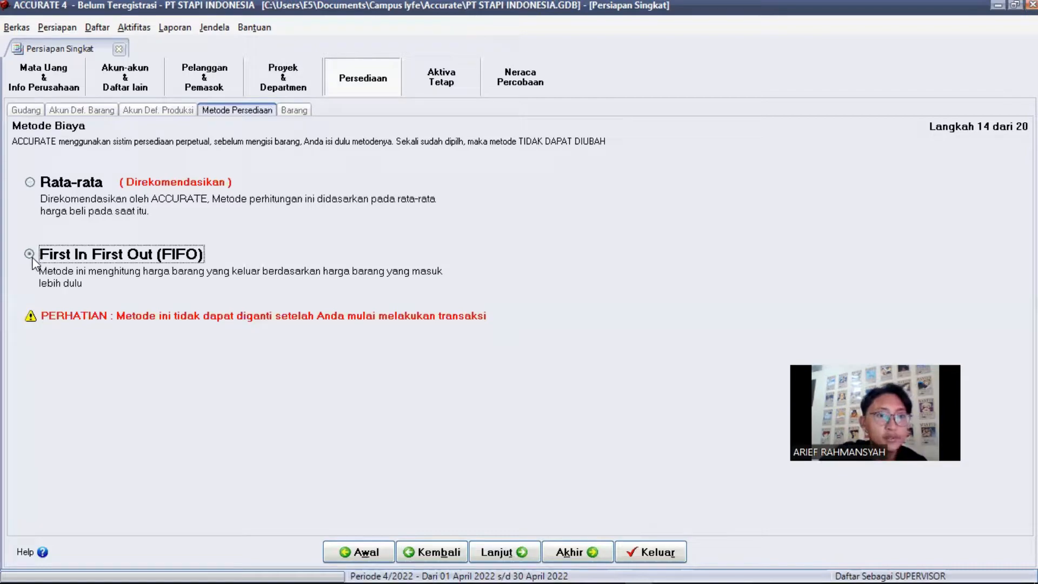
click(502, 550)
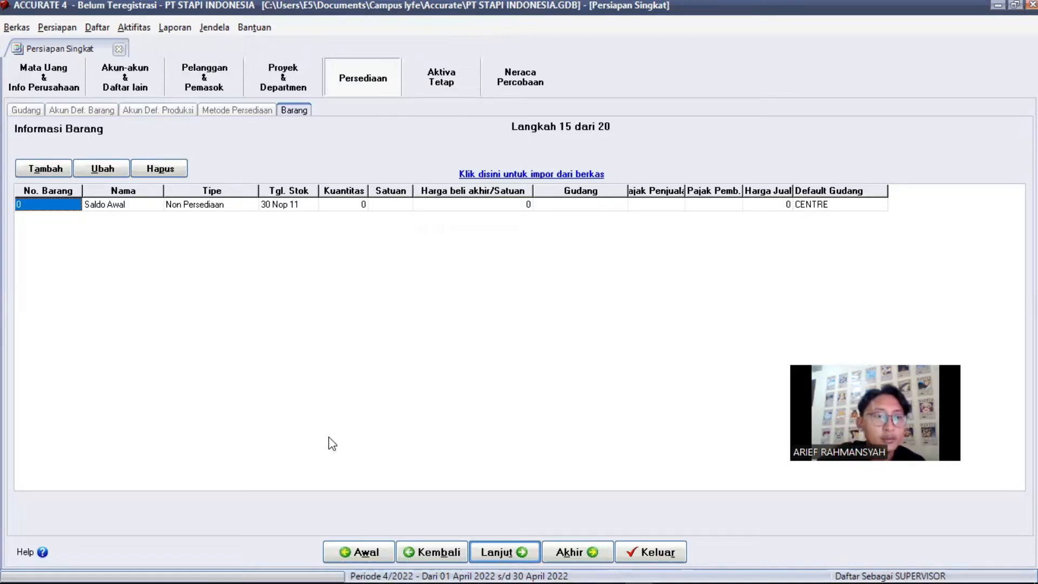
Load the Excel file 4. daftar barang PT.STAPI.xls into Impor Barang, previewing items P001–P004
click(517, 174)
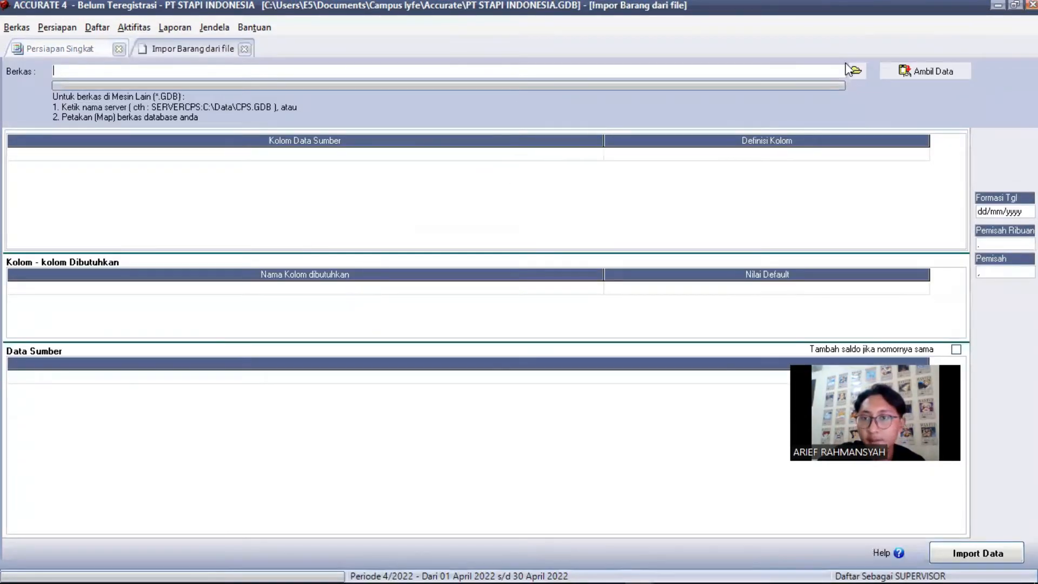
click(855, 72)
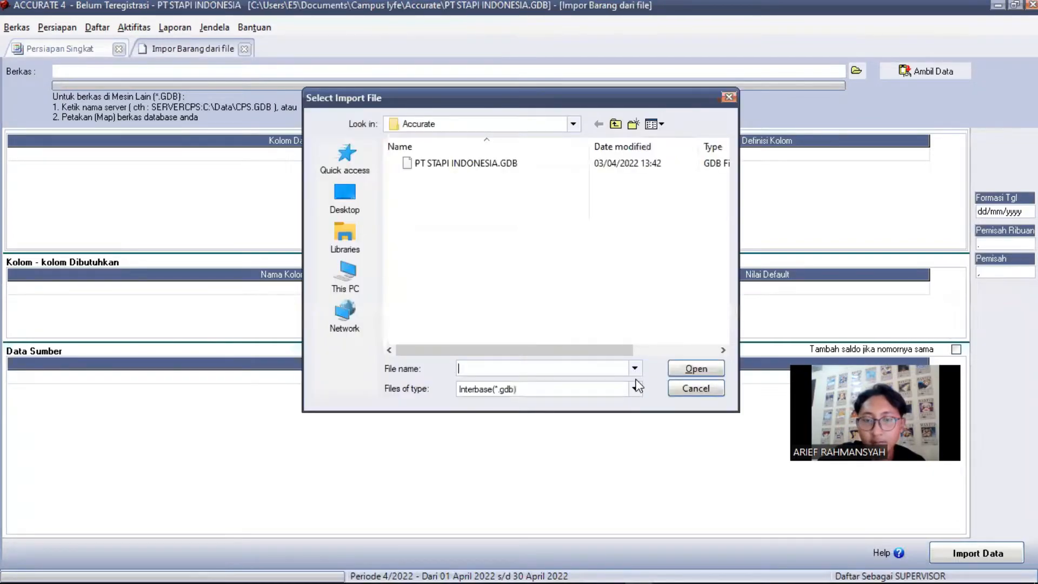
click(635, 389)
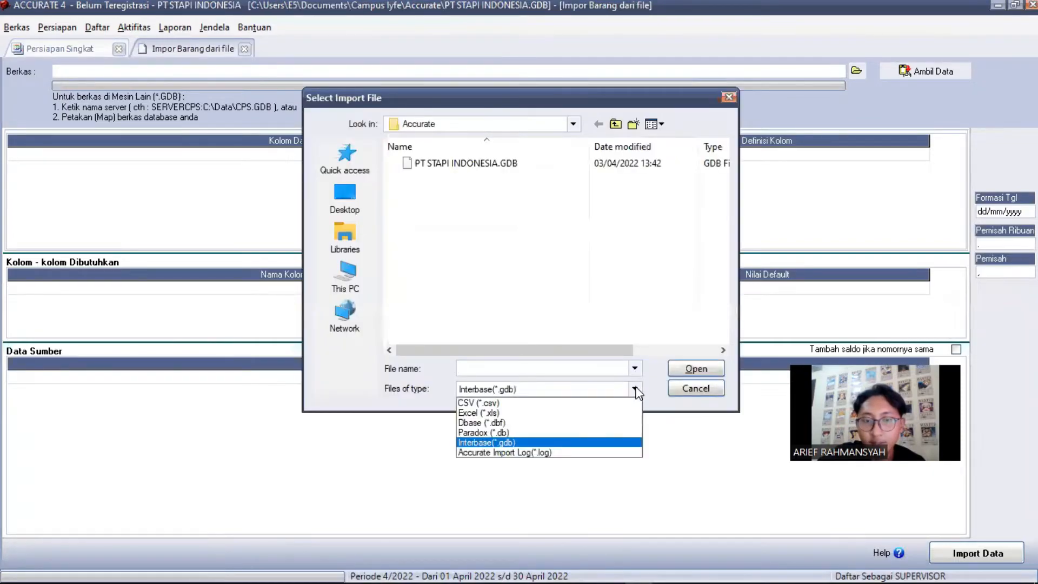
click(515, 412)
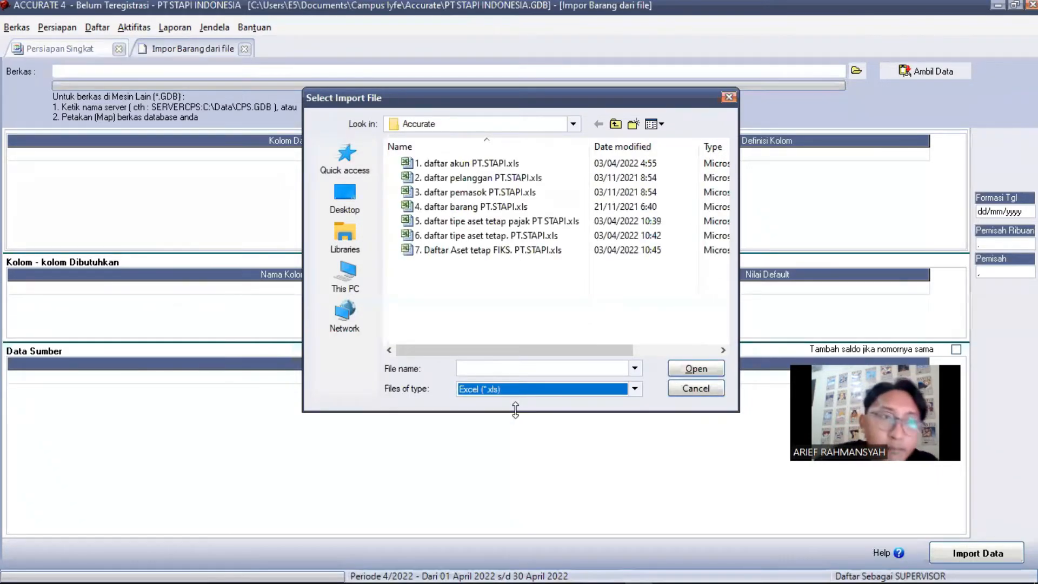
click(466, 211)
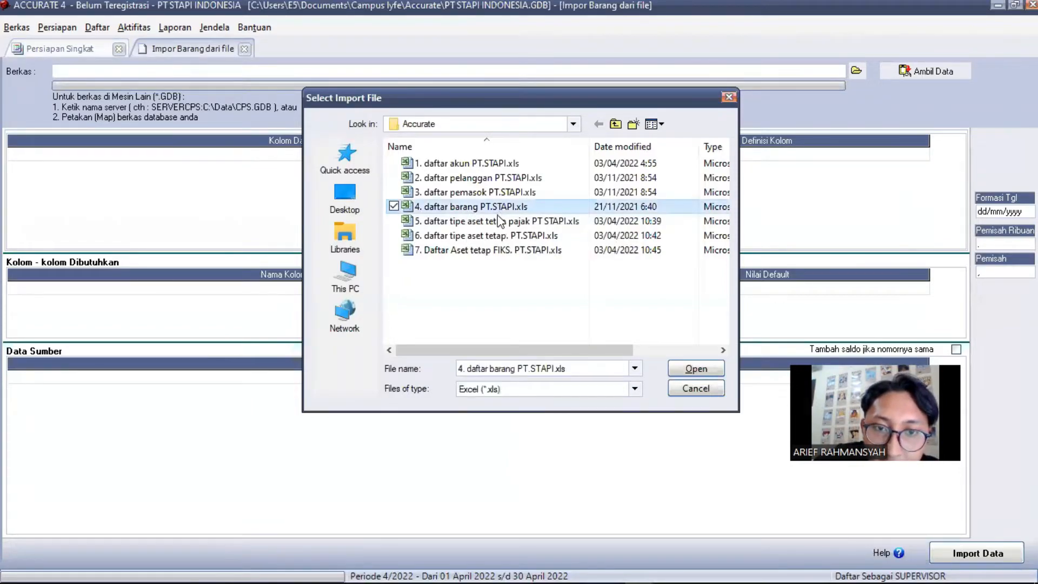
click(687, 371)
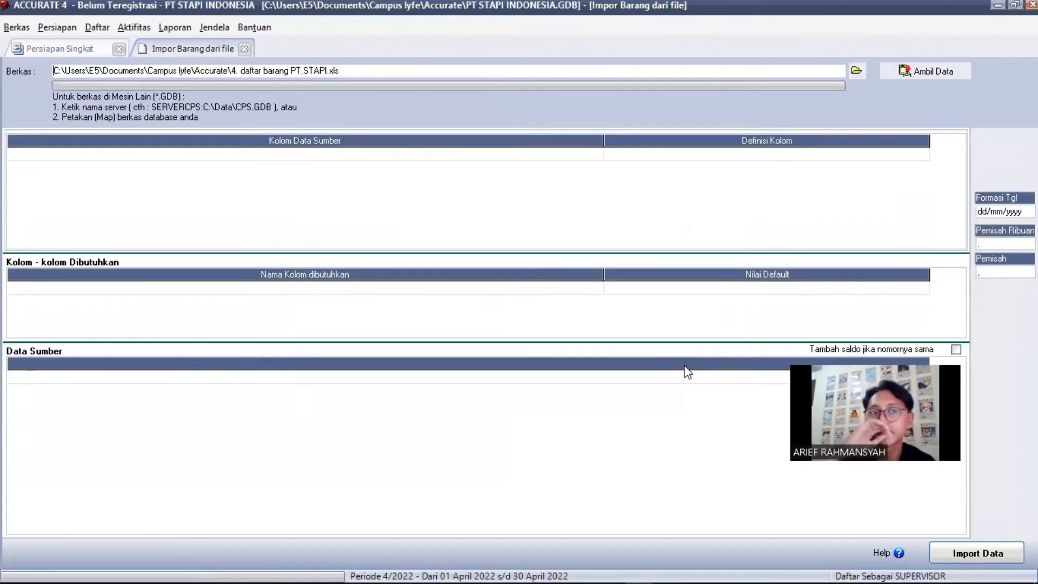
click(922, 72)
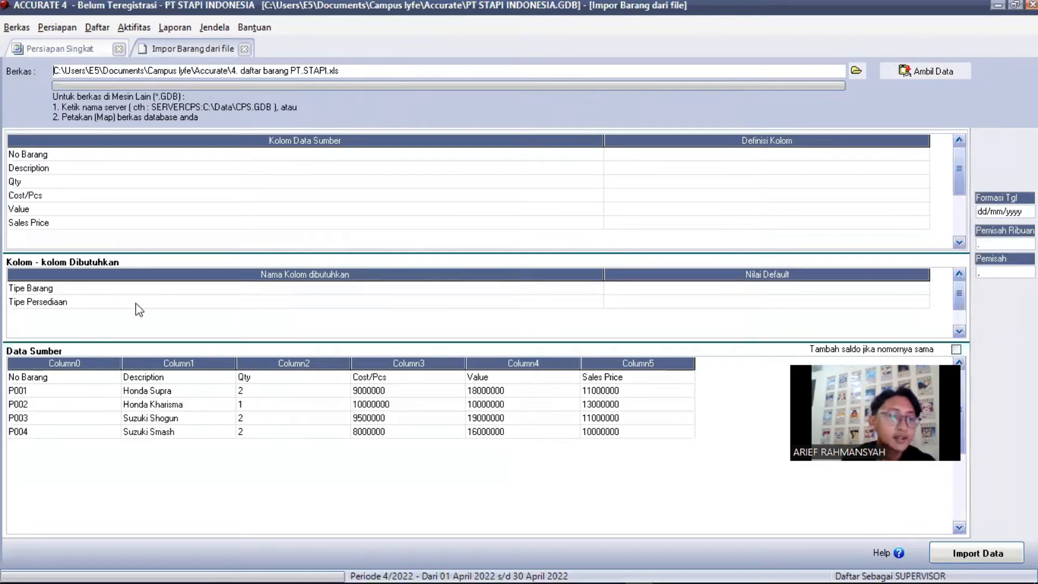
Delete the No Barang header row from the item source data
click(66, 403)
click(82, 378)
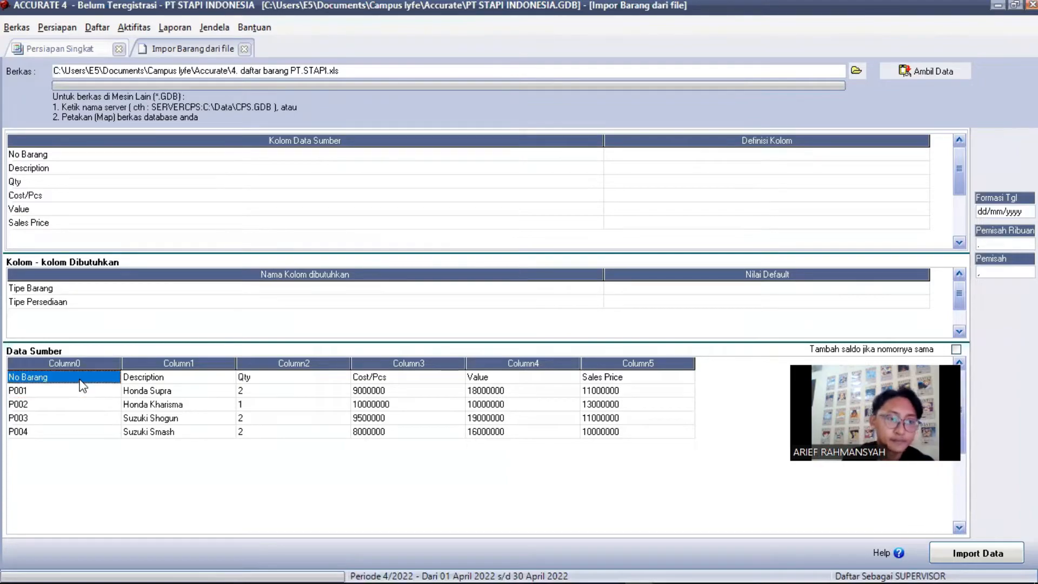
right_click(80, 380)
click(111, 406)
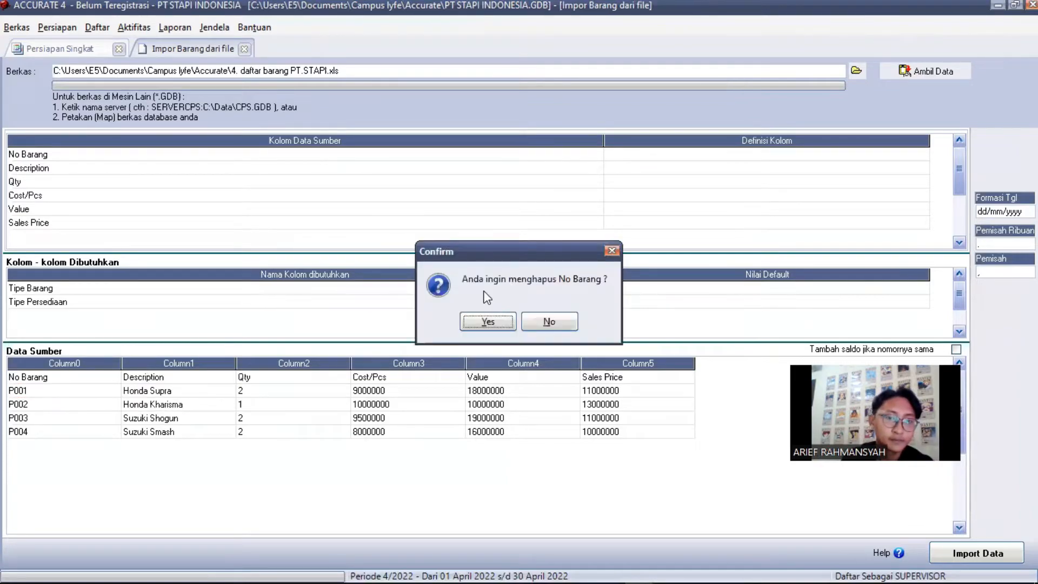
click(484, 324)
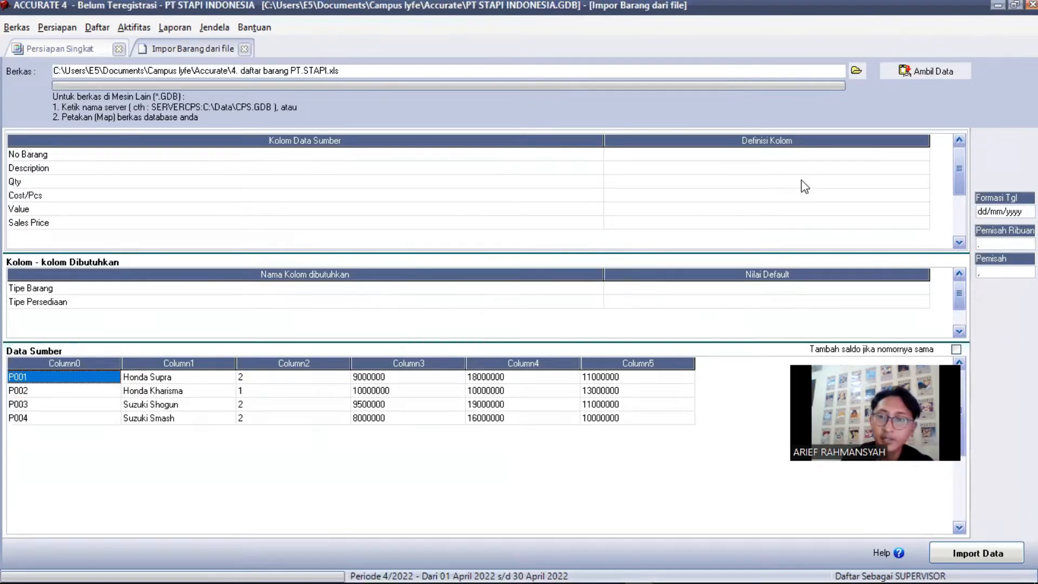
Map columns to No. Barang, Deskripsi Barang, Kuantitas, Abaikan, Total Biaya, Def. Harga Jual 1, and import the items
click(859, 158)
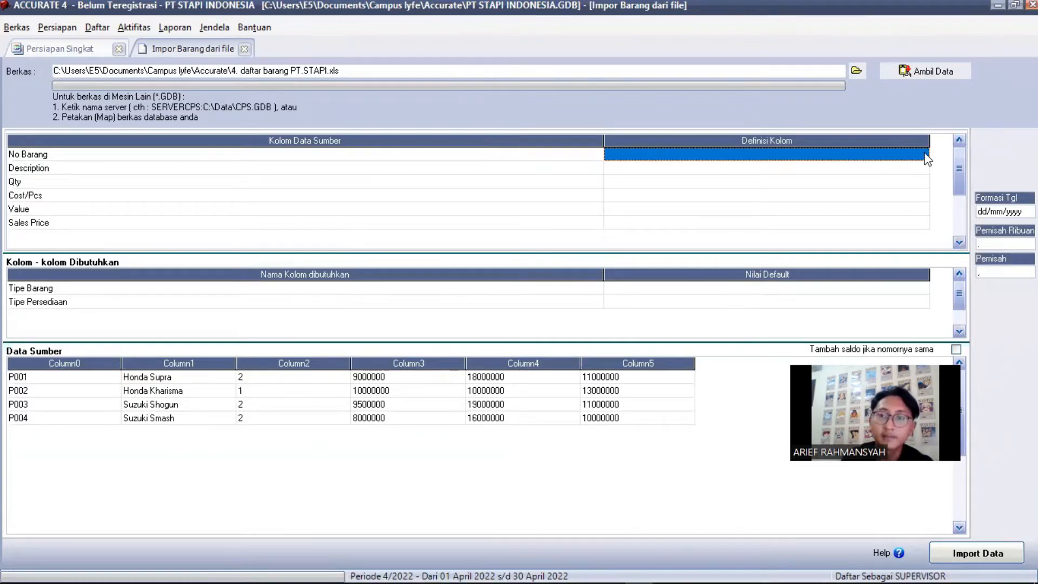
click(862, 157)
click(794, 172)
click(694, 195)
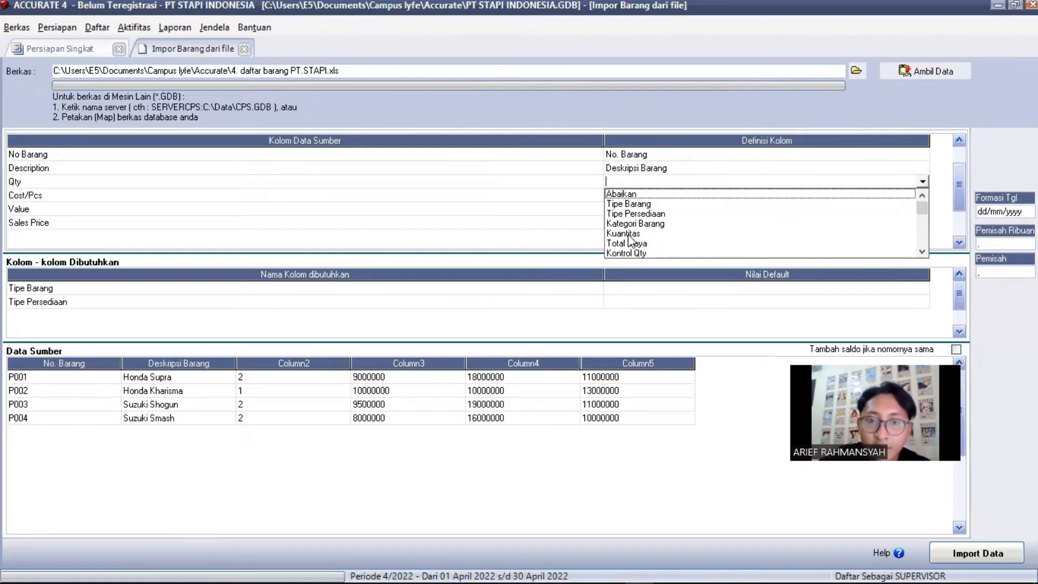
click(754, 226)
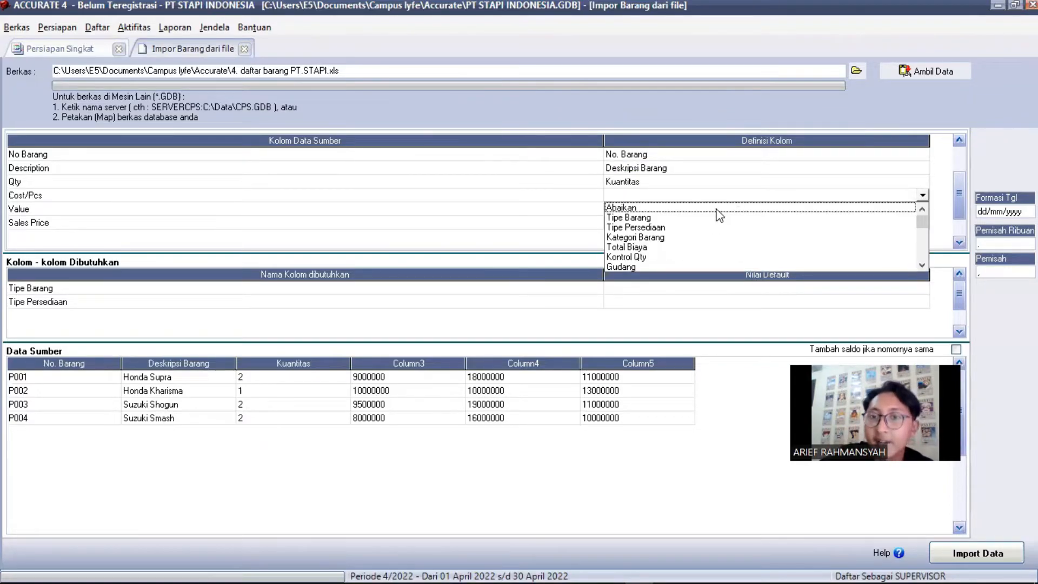
click(716, 209)
click(860, 210)
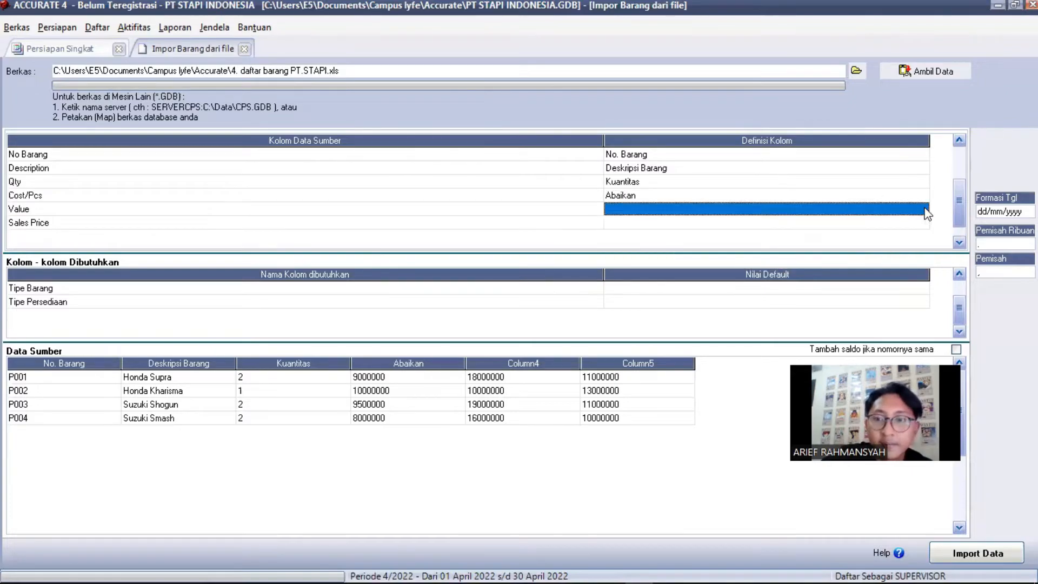
click(922, 208)
scroll(921, 267, down, 3)
scroll(920, 268, up, 5)
click(857, 221)
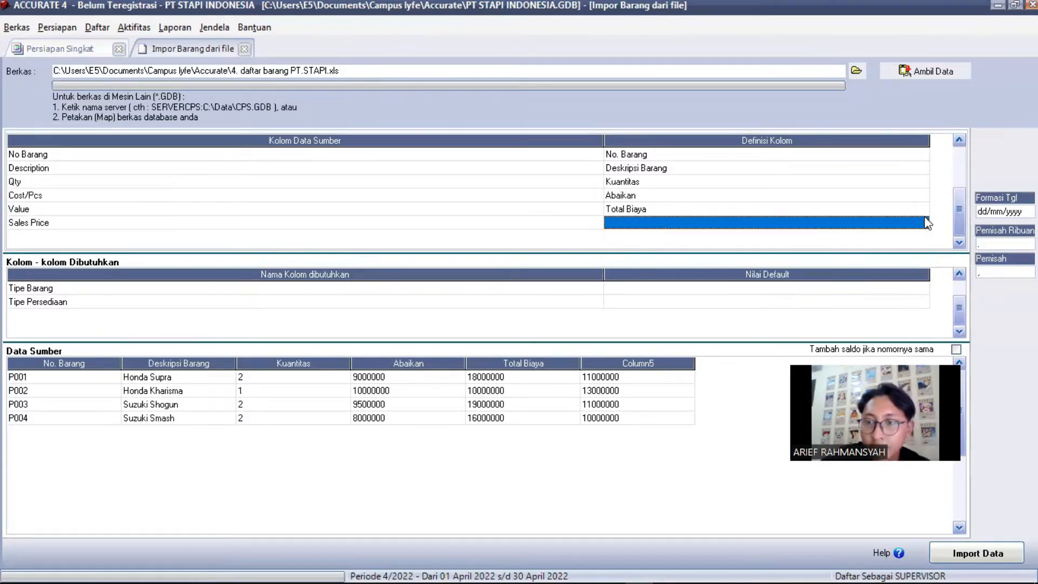
click(922, 222)
scroll(925, 228, down, 1)
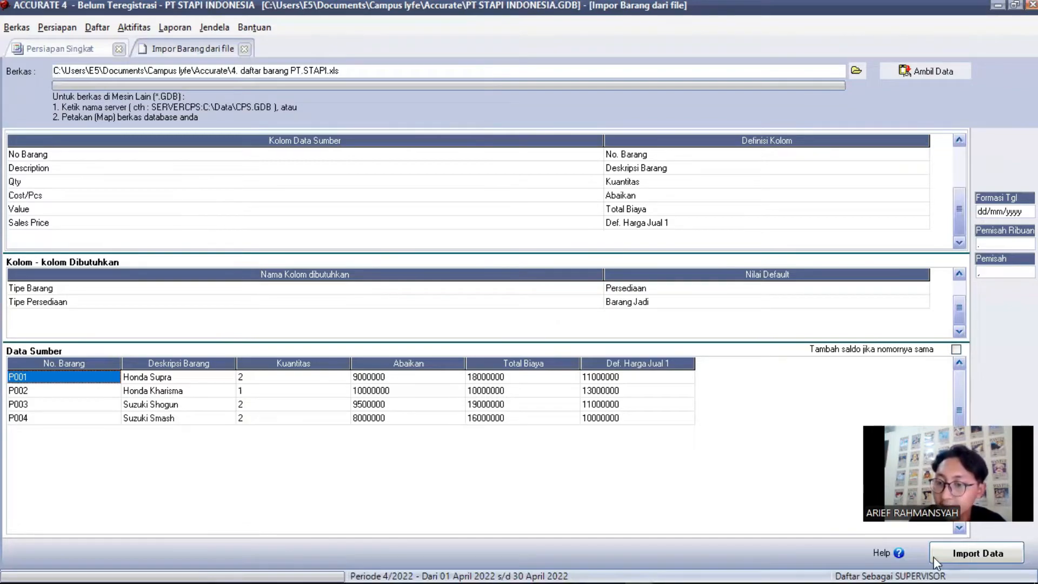
click(965, 554)
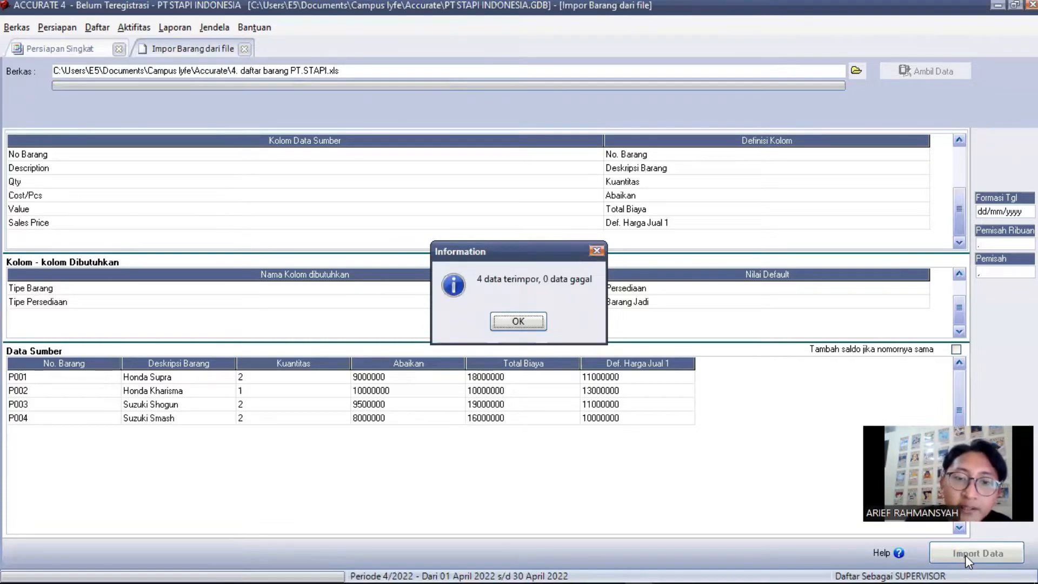
Close the import message and advance to Langkah 16, Tipe Aset Tetap Kena Pajak
click(534, 327)
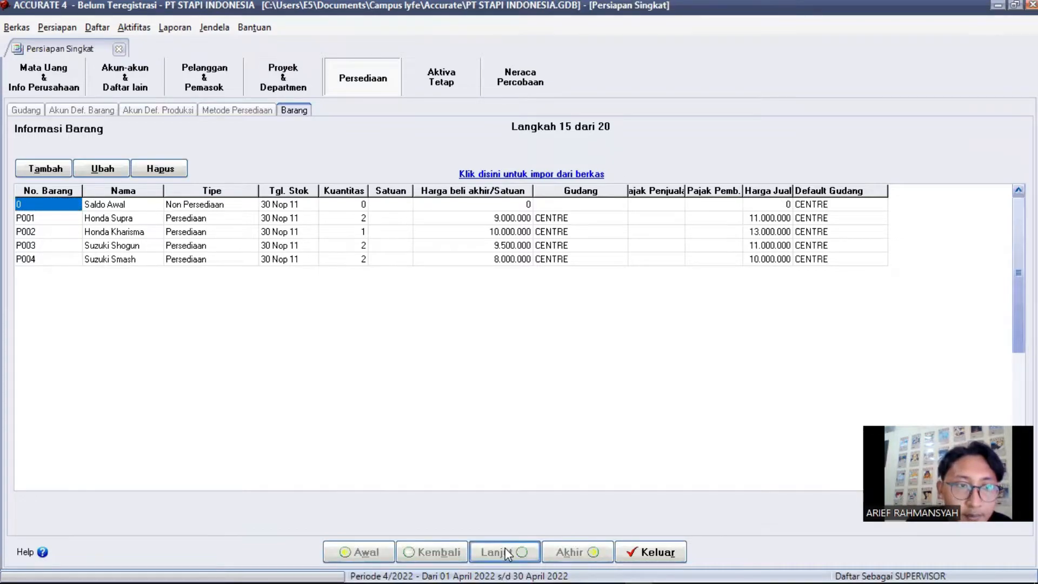
click(505, 550)
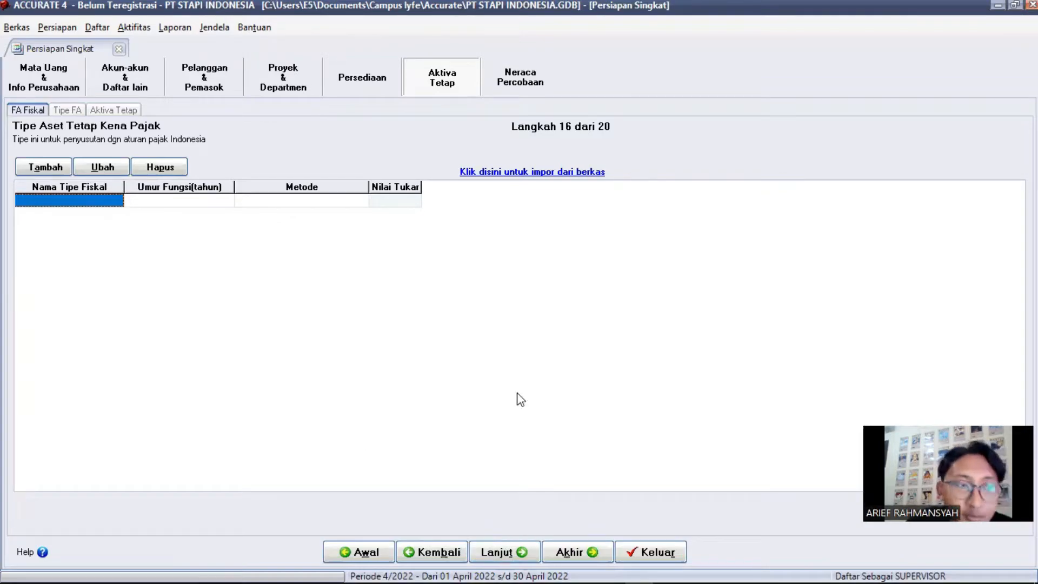
Load the Excel file 5. daftar tipe aset tetap pajak PT STAPI.xls into the tax asset-type import preview
click(505, 172)
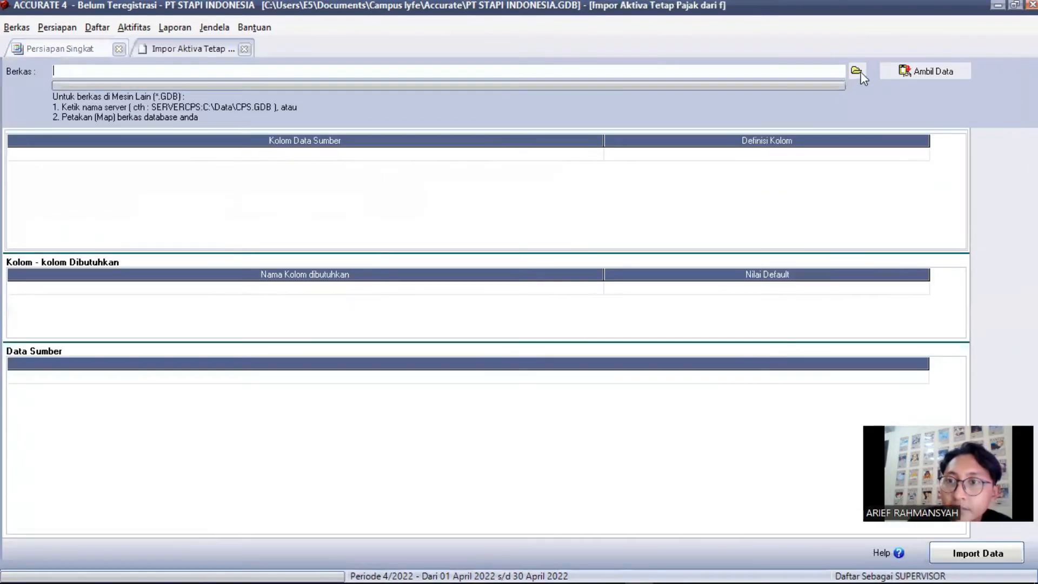
click(859, 72)
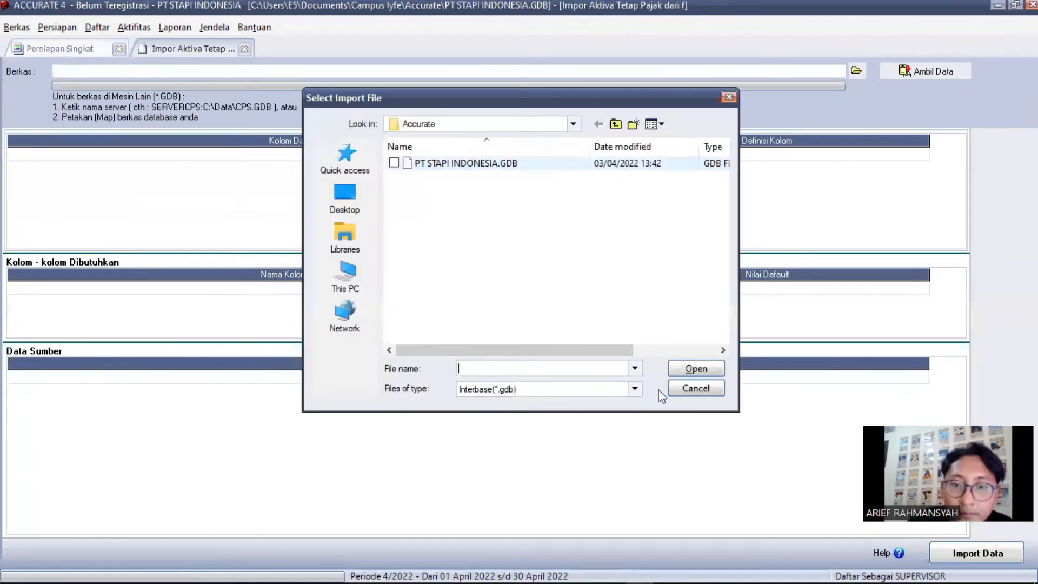
click(636, 391)
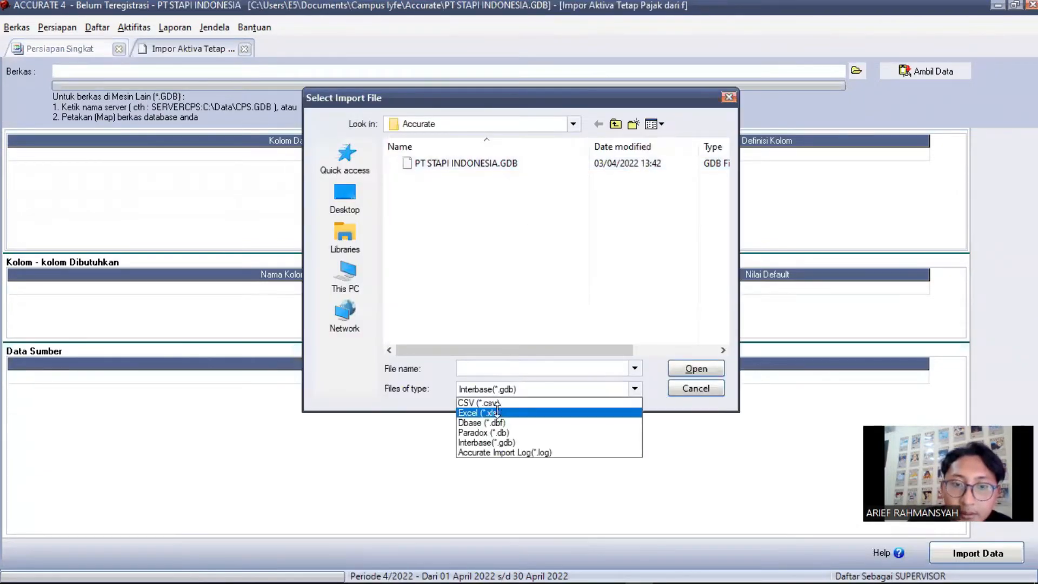
click(496, 412)
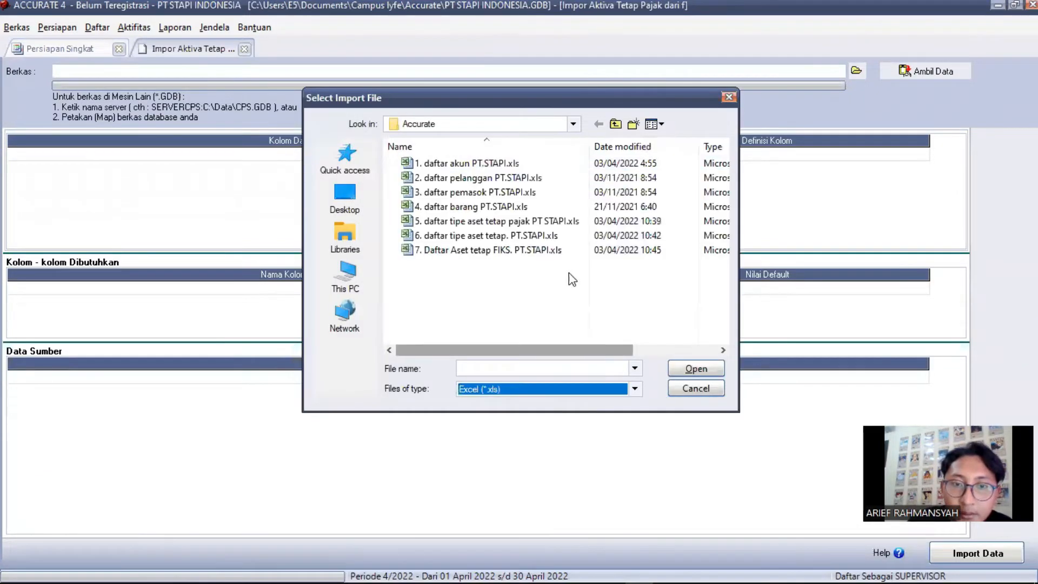
click(445, 221)
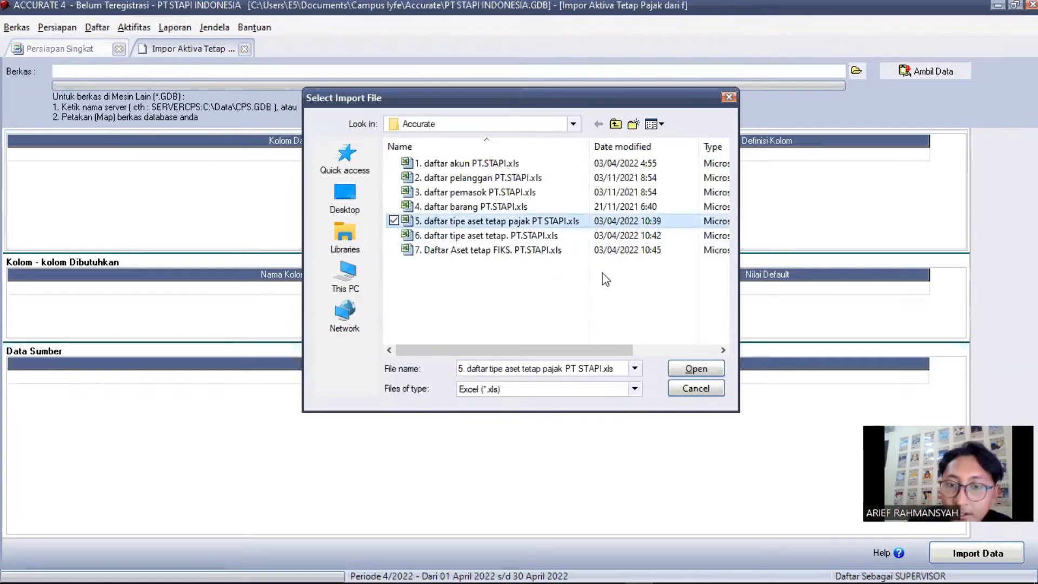
click(710, 370)
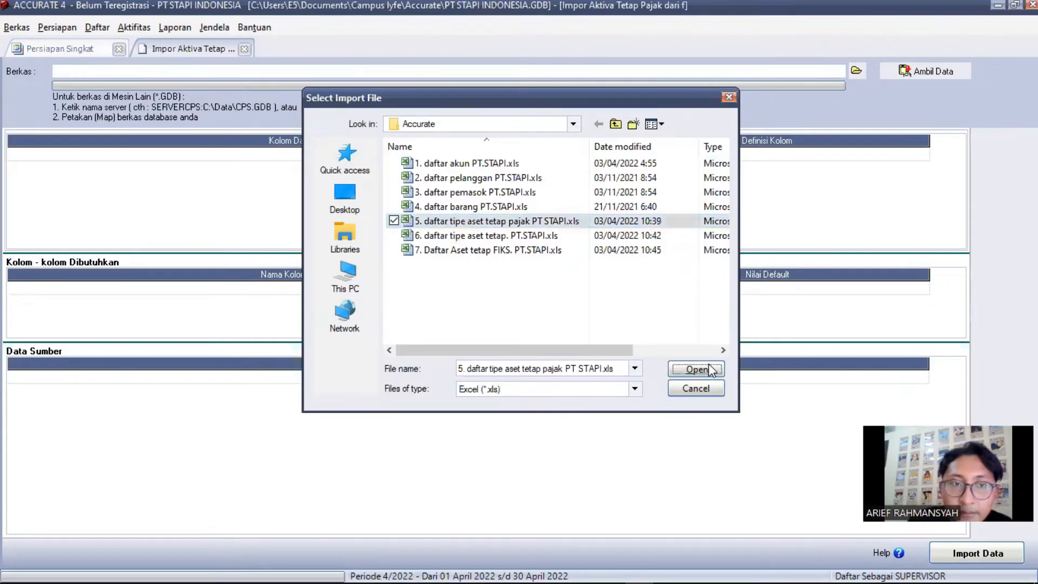
click(915, 71)
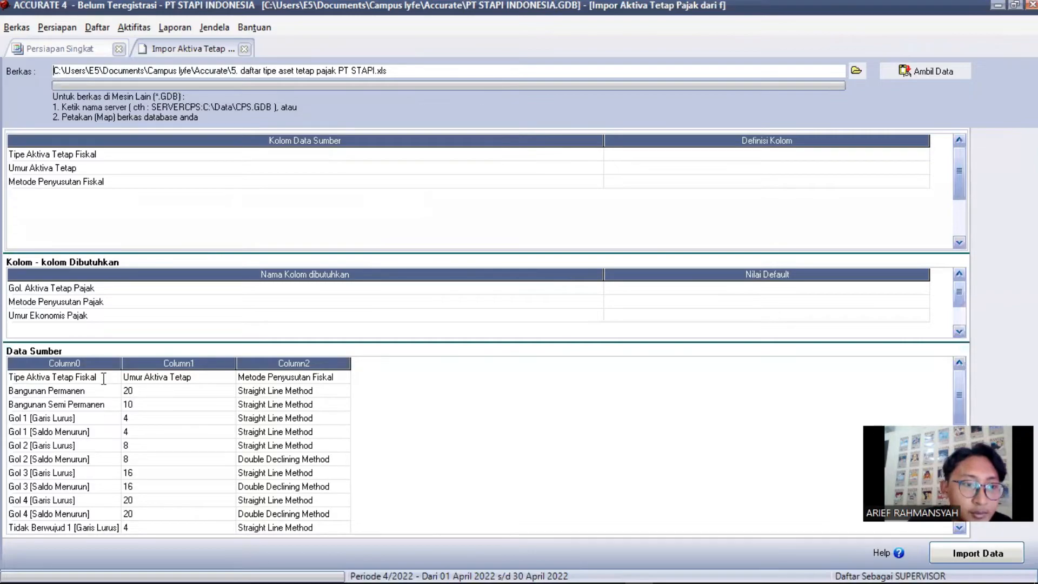
Delete the Tipe Aktiva Tetap Fiskal header row, map the three columns, and import all 19 tax asset types
click(116, 404)
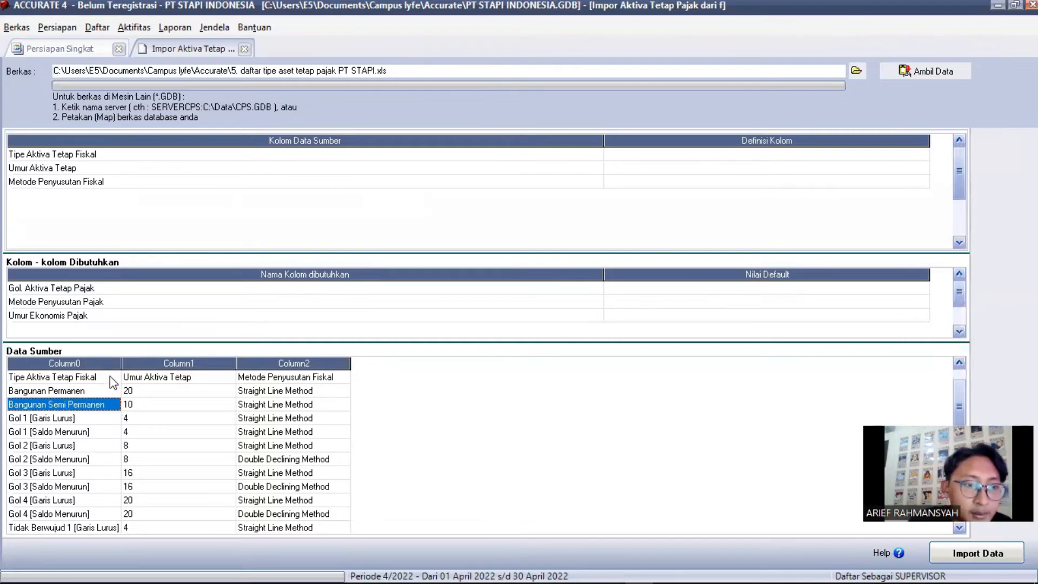
right_click(112, 379)
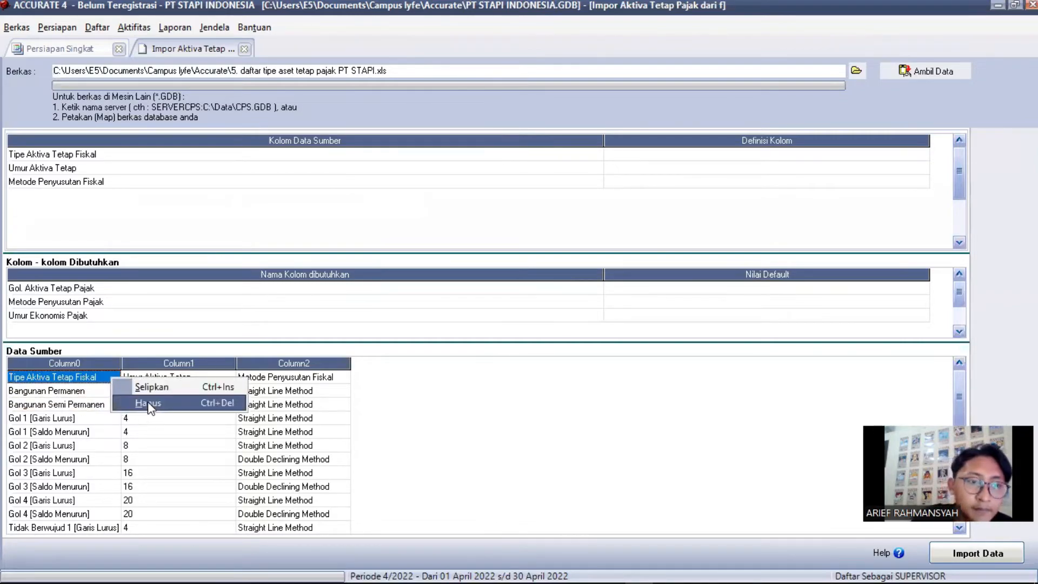
click(148, 403)
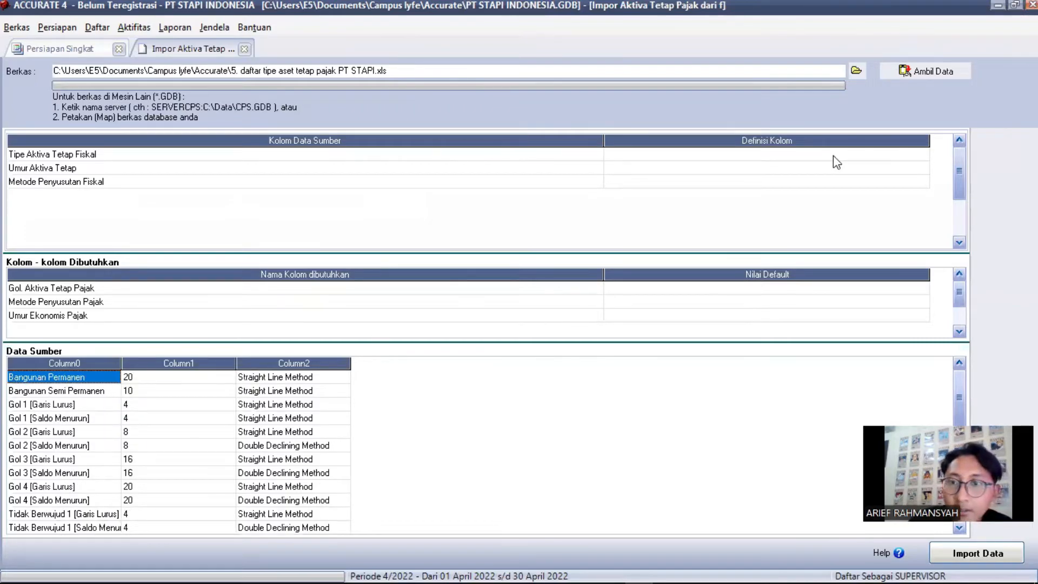
click(919, 157)
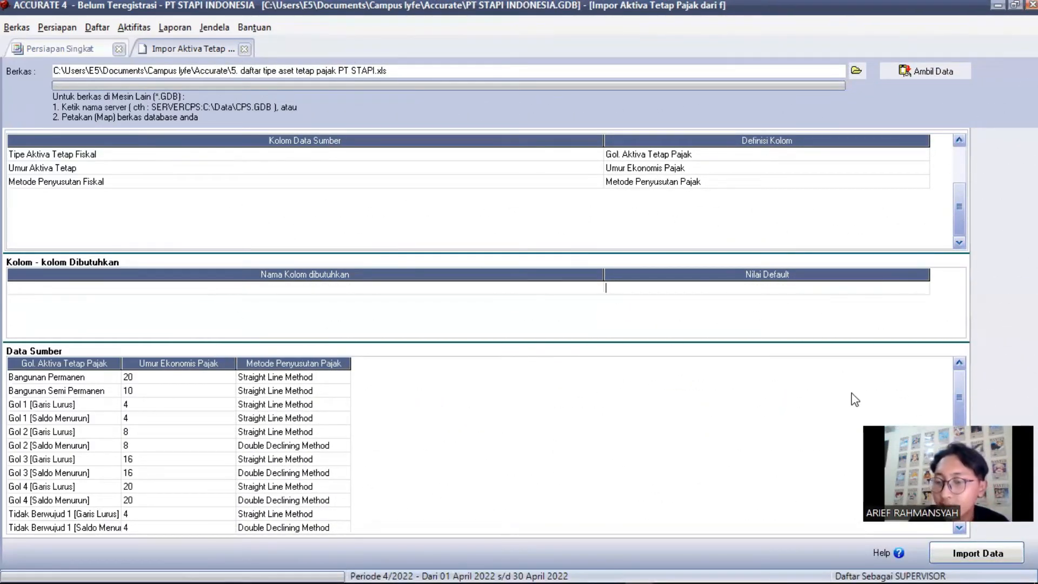
click(952, 555)
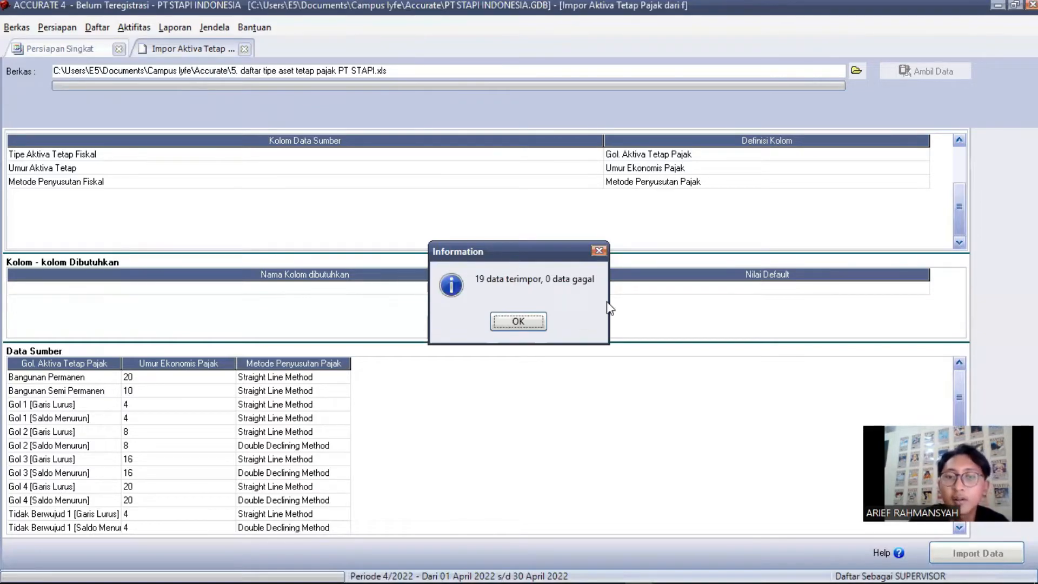
click(517, 322)
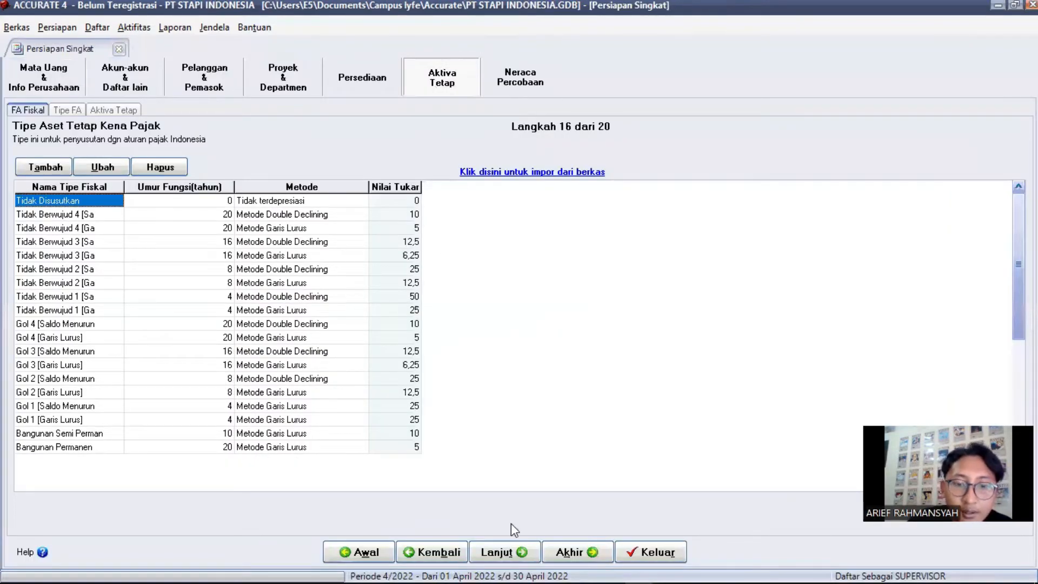
Return to the Tipe Aktiva Tetap wizard step and open its import-from-file form
click(507, 552)
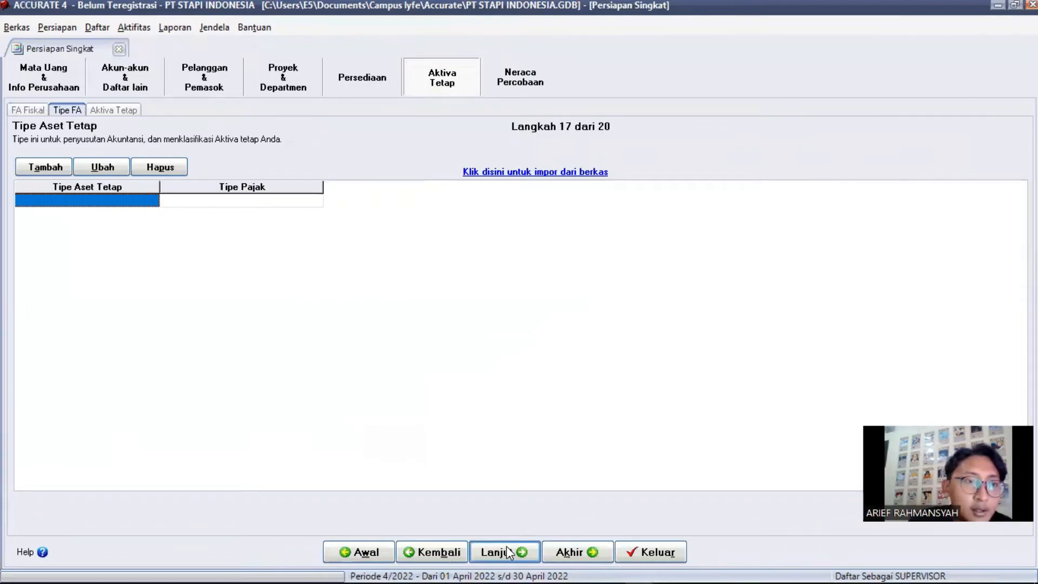
click(507, 551)
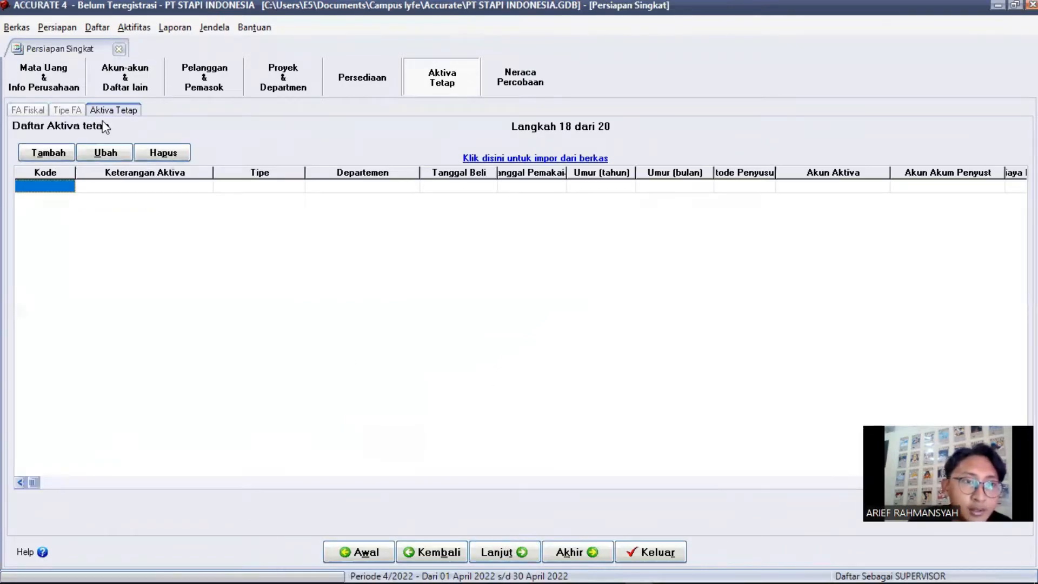
click(75, 111)
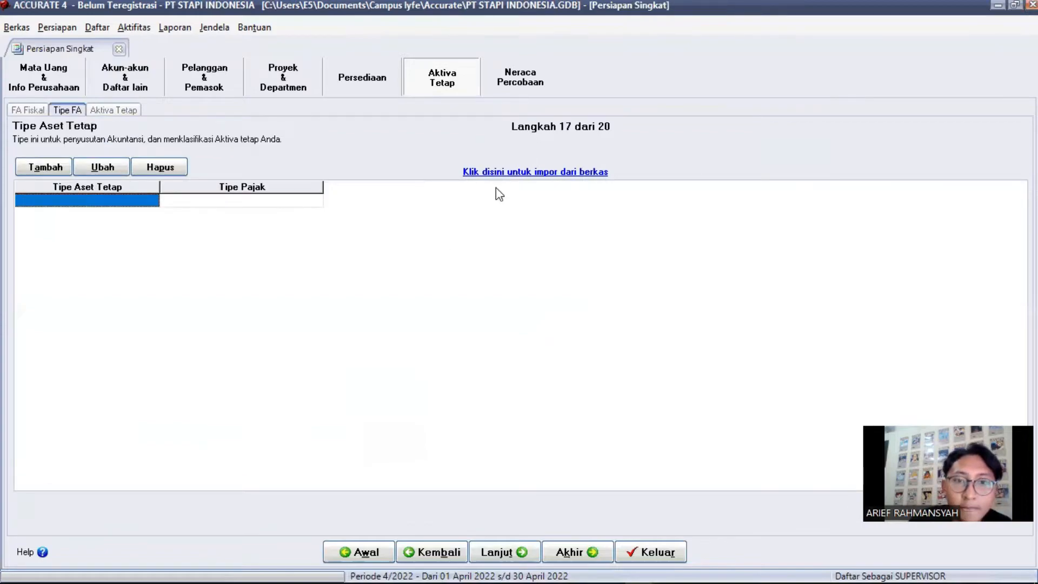
click(513, 172)
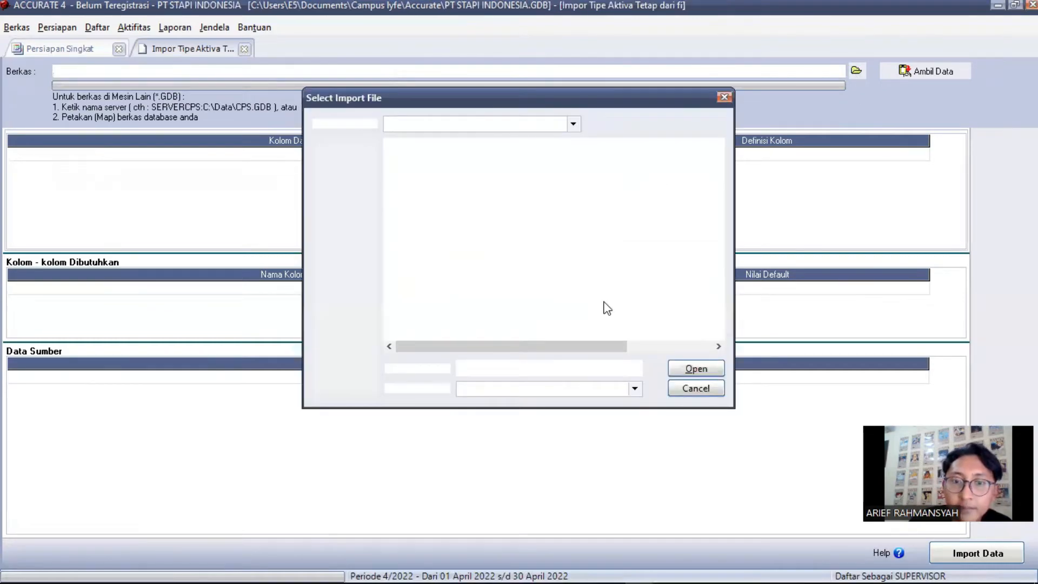
Load the Excel file 6. daftar tipe aset tetap. PT.STAPI.xls into the fixed asset type import preview
click(635, 389)
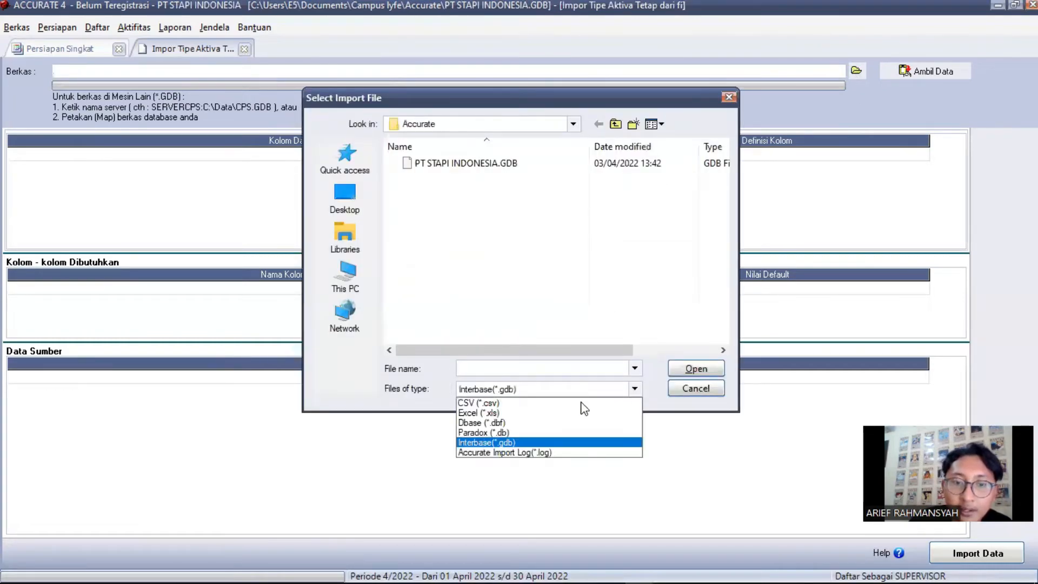
click(523, 413)
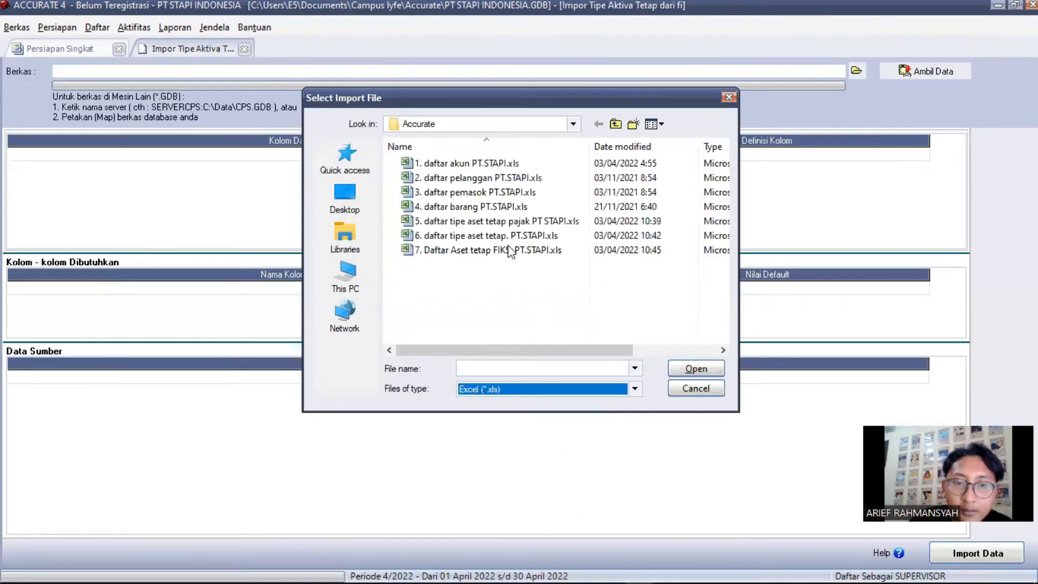
click(461, 240)
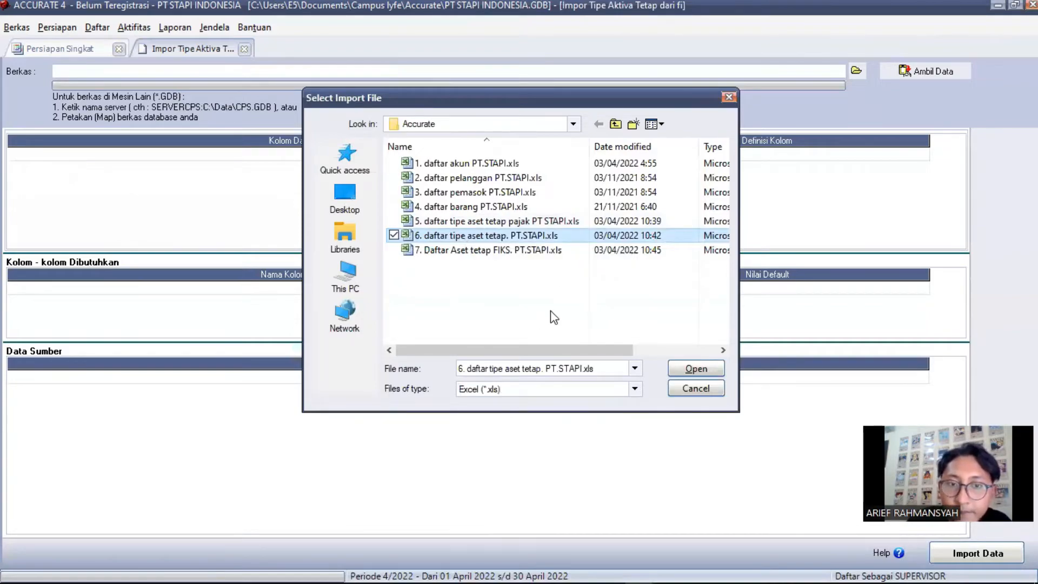
click(694, 368)
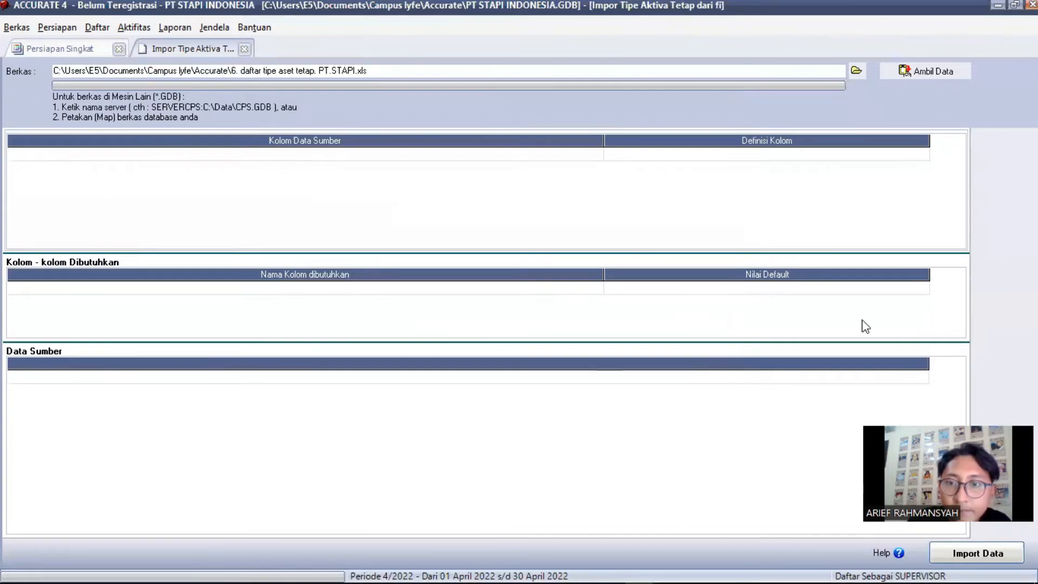
click(906, 70)
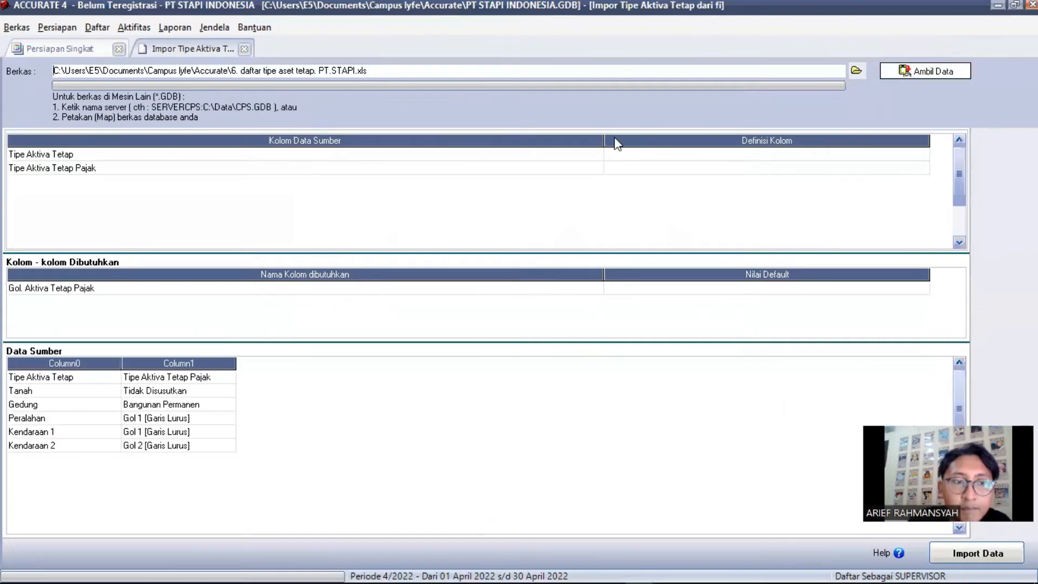
Delete the header row from the fixed asset type source data
click(63, 380)
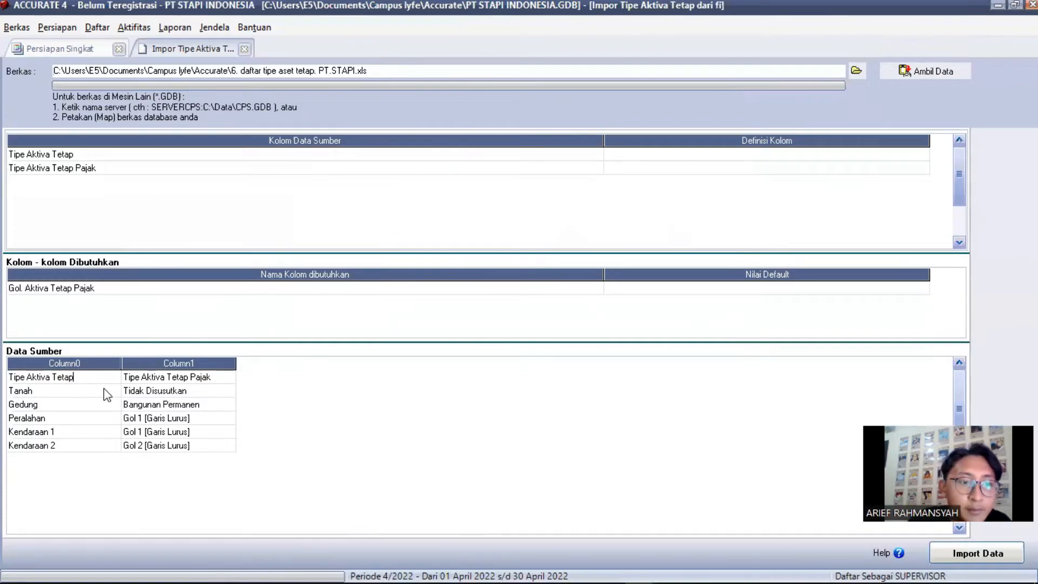
key(Down)
right_click(103, 377)
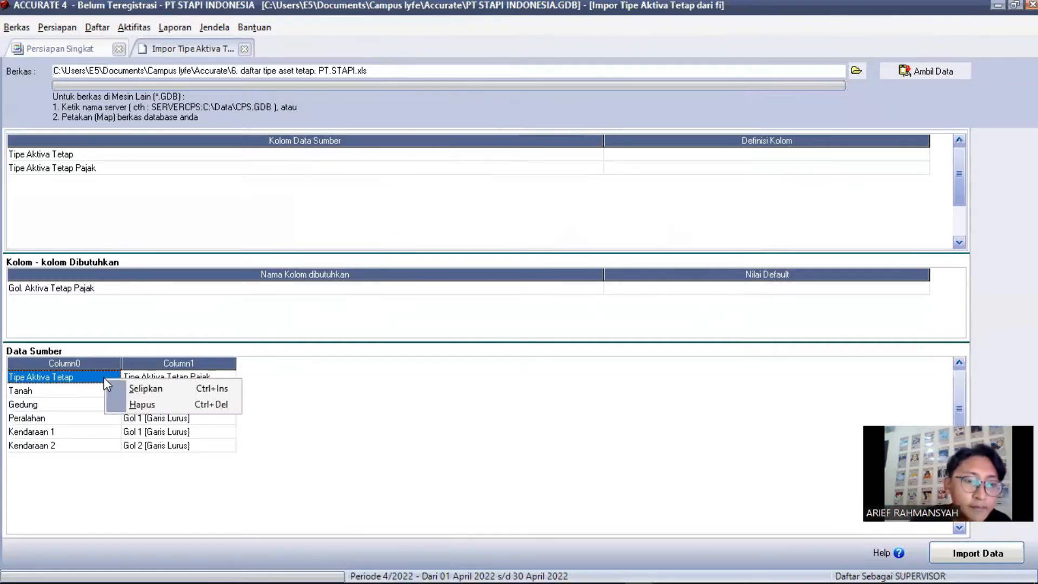
key(Down)
key(Down)
key(Return)
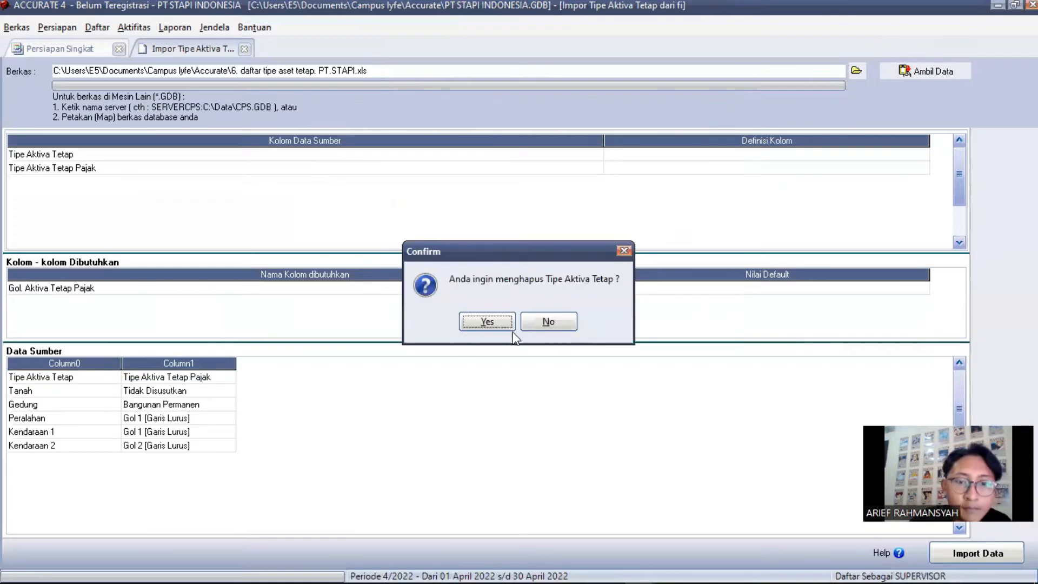
click(492, 325)
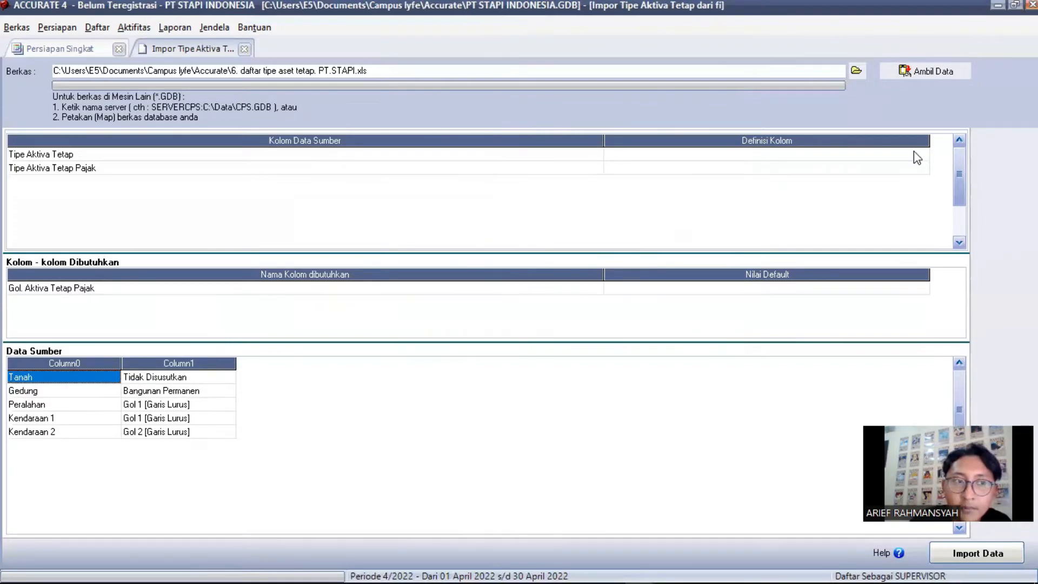
Map the first column to Tipe Aktiva Tetap and the second to Gol. Aktiva Tetap Pajak
click(913, 151)
click(921, 155)
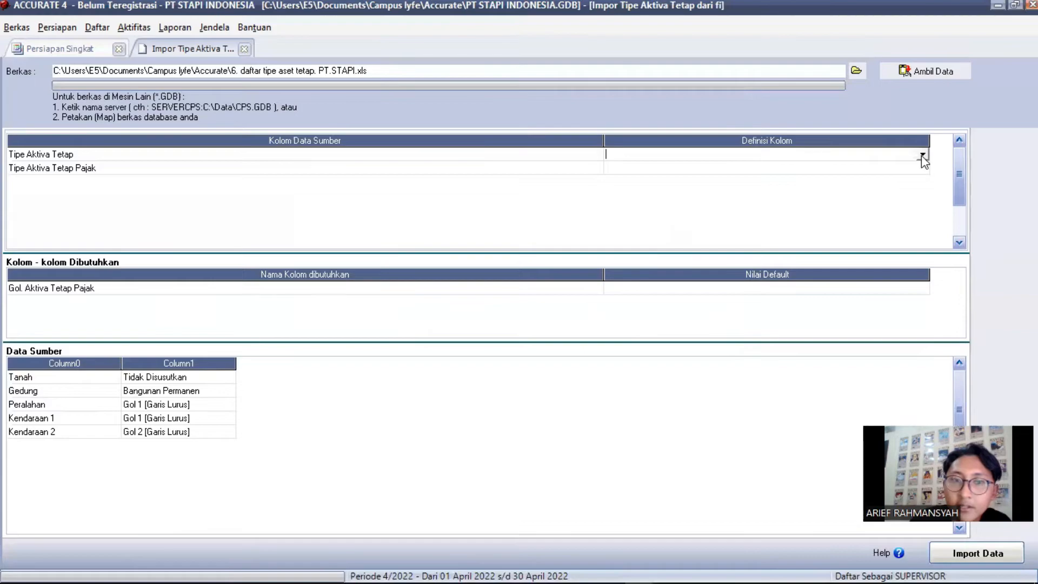
click(921, 156)
click(876, 176)
click(921, 168)
click(921, 168)
click(886, 189)
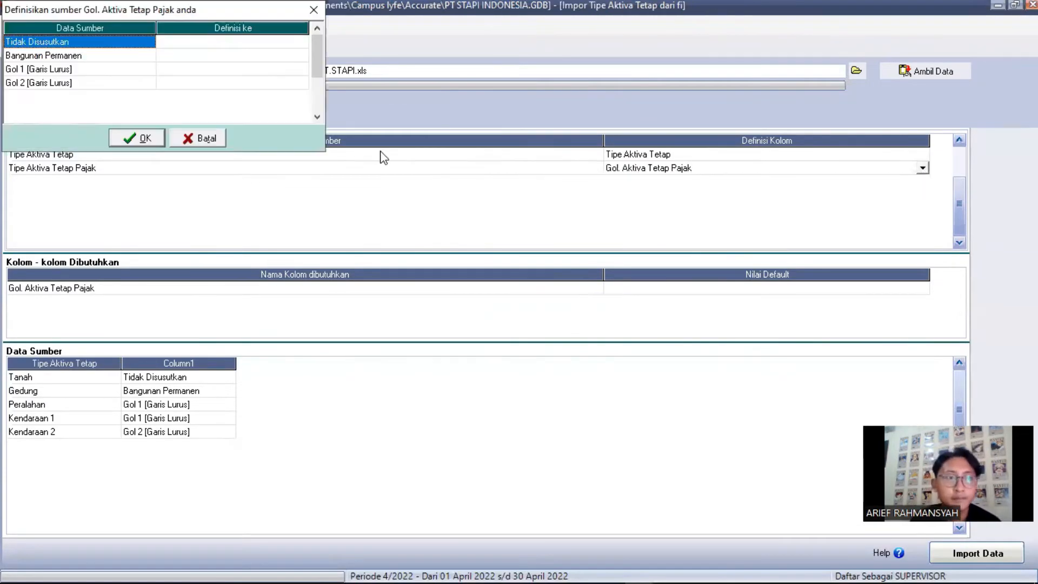
Match tax group values Tidak Disusutkan, Bangunan Permanen, Gol 1 and Gol 2 [Garis Lurus]
double_click(302, 42)
scroll(245, 73, down, 5)
click(248, 112)
double_click(301, 55)
click(262, 69)
double_click(302, 69)
click(265, 103)
click(306, 85)
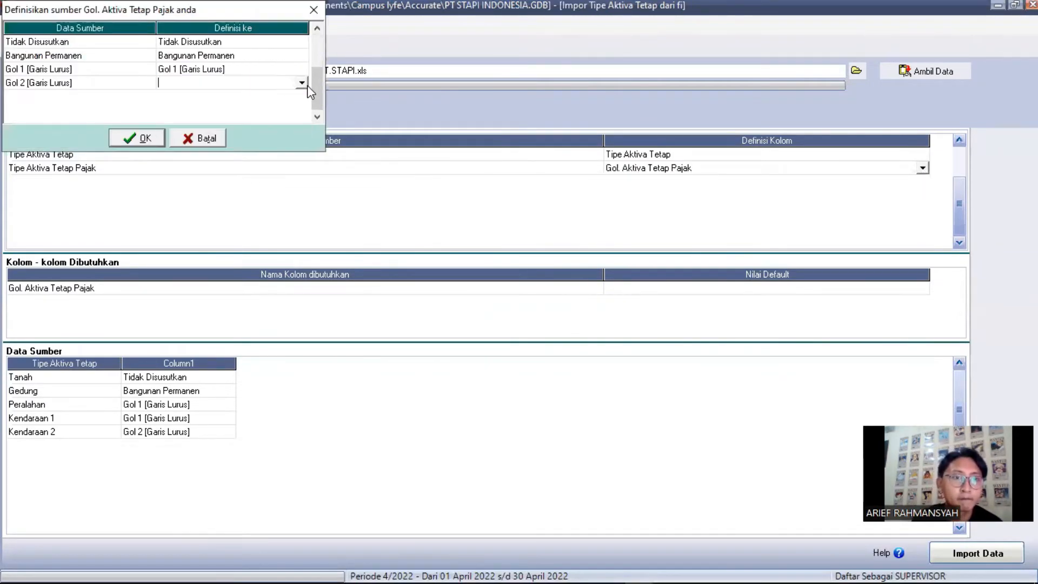
click(302, 83)
click(255, 123)
click(137, 138)
click(672, 294)
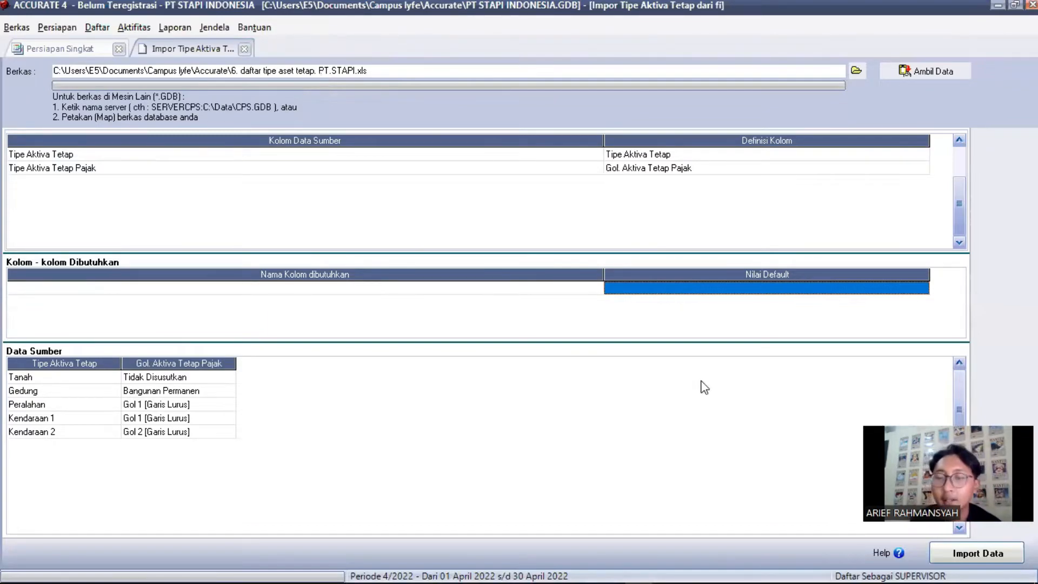
Import the five fixed asset types and close the result summary
click(786, 405)
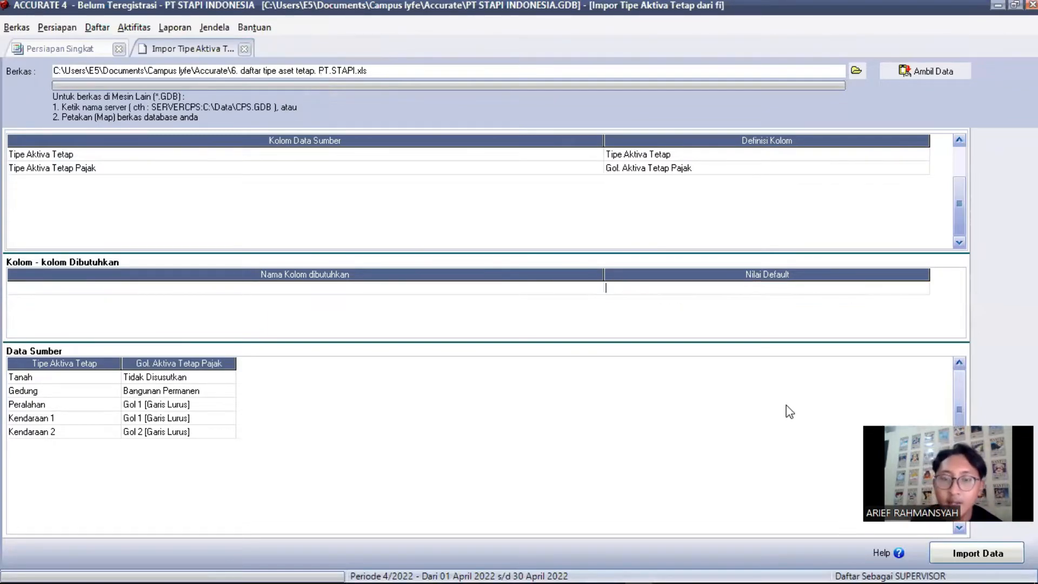
click(972, 553)
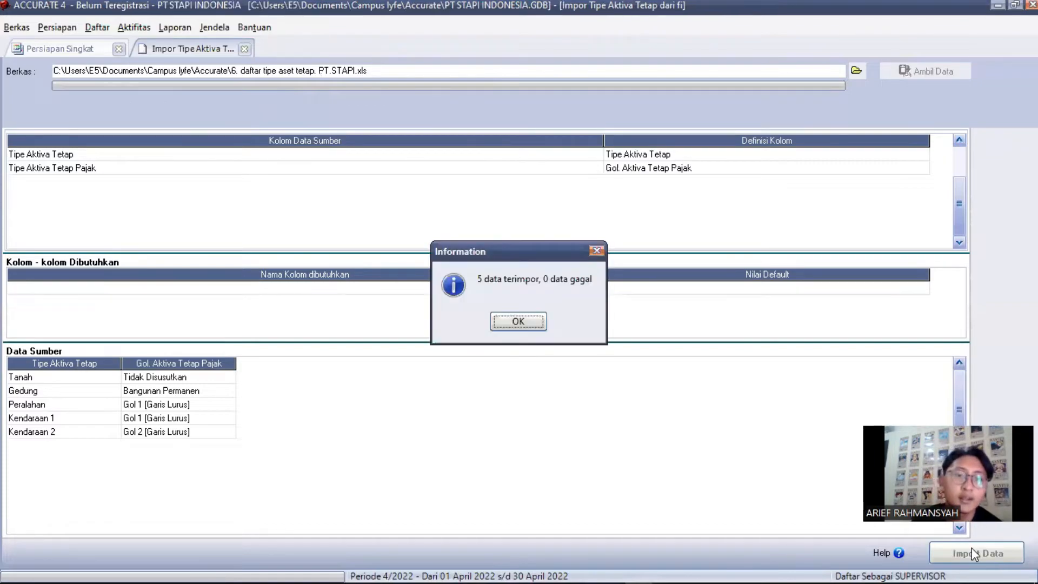
click(522, 323)
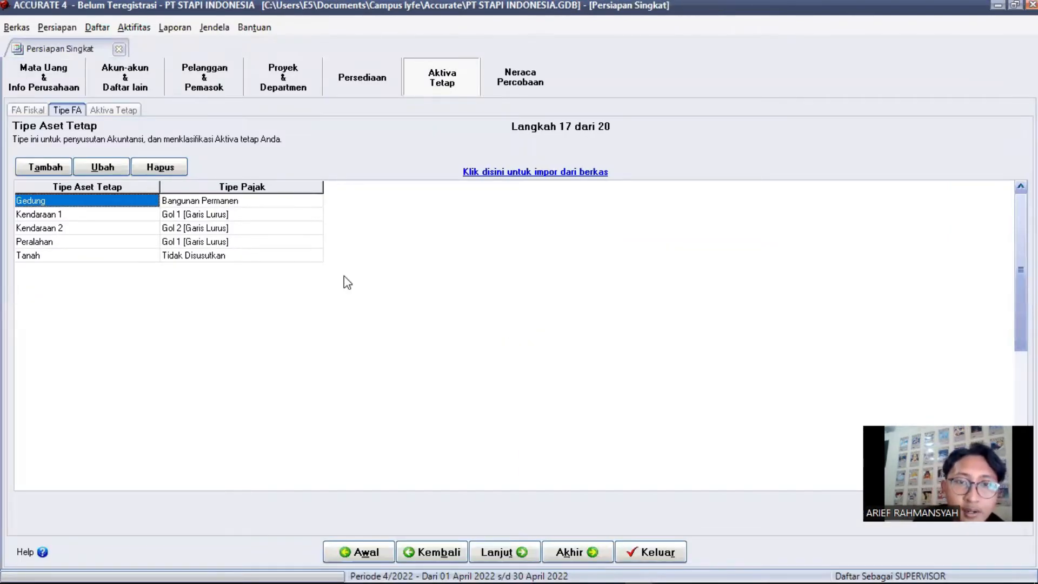
On the Aktiva Tetap step, load the Excel file 7. Daftar Aset tetap FIKS. PT.STAPI.xls into the import
click(133, 111)
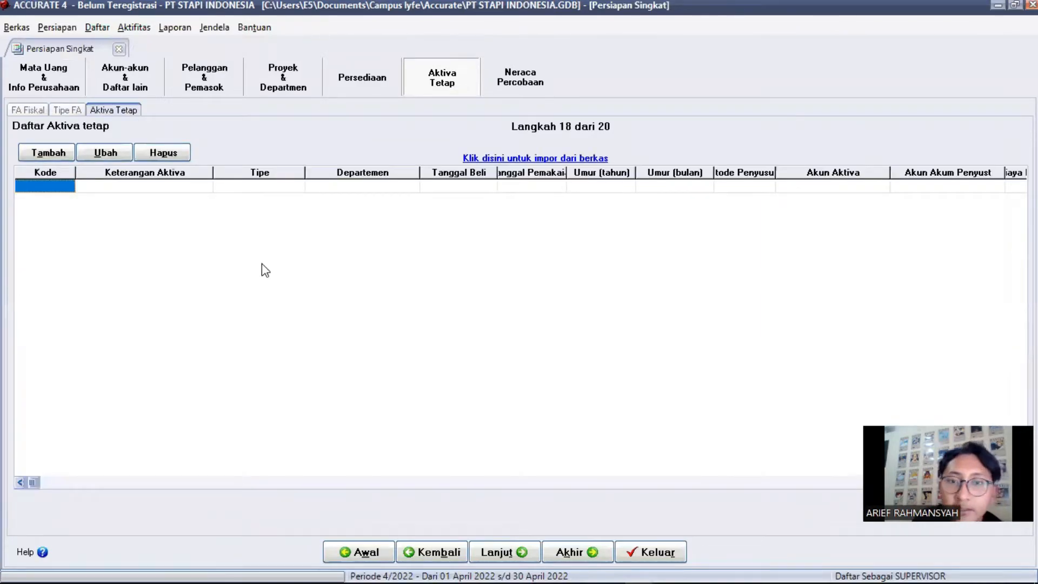
click(554, 158)
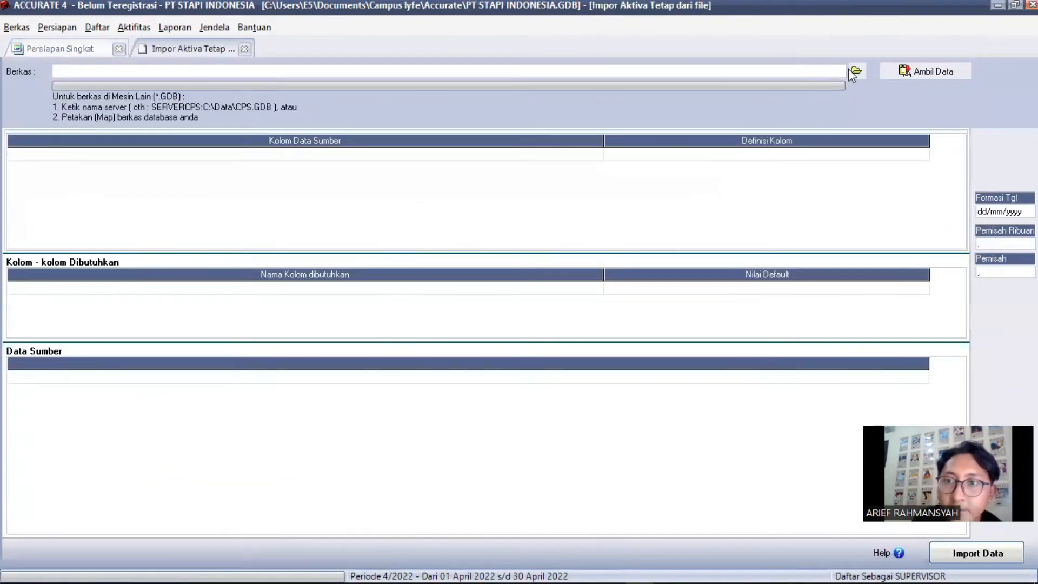
click(855, 74)
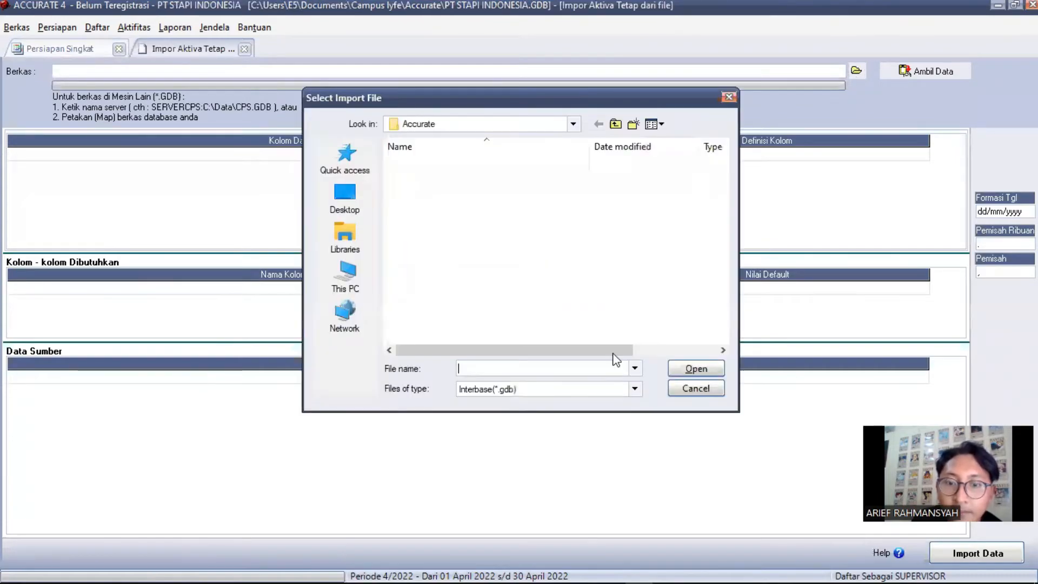
click(633, 390)
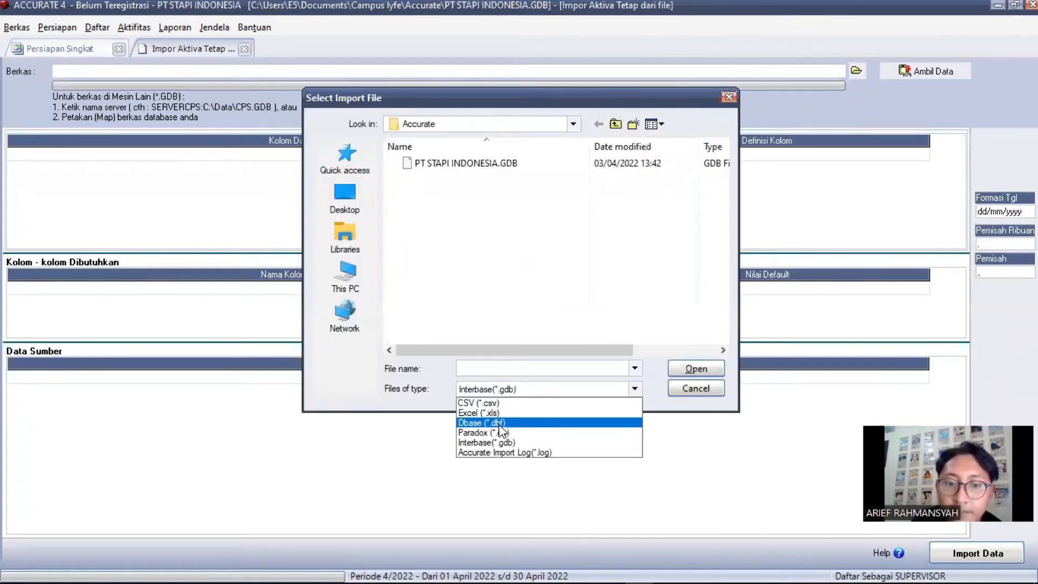
click(484, 412)
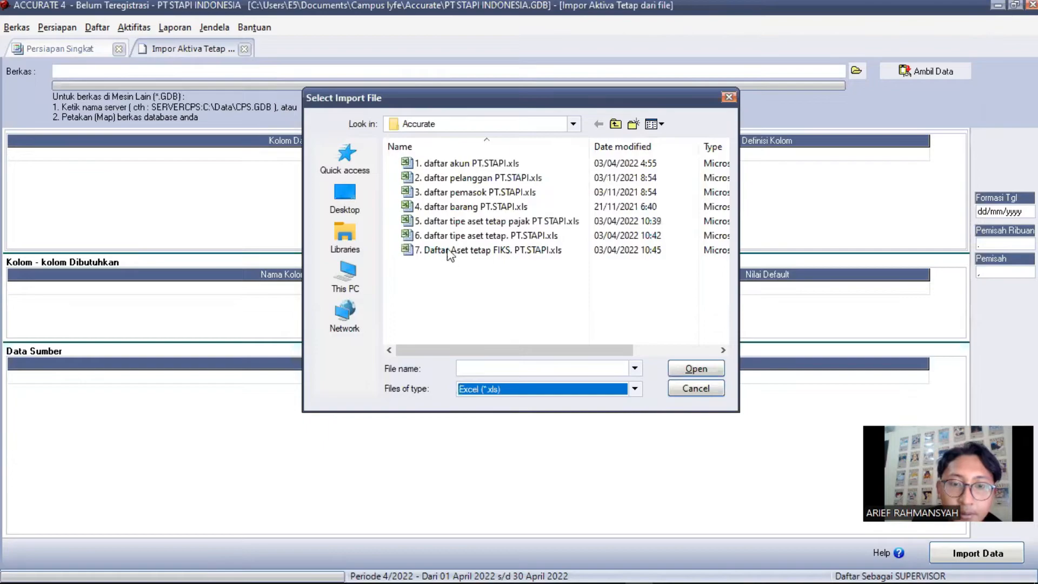
click(451, 252)
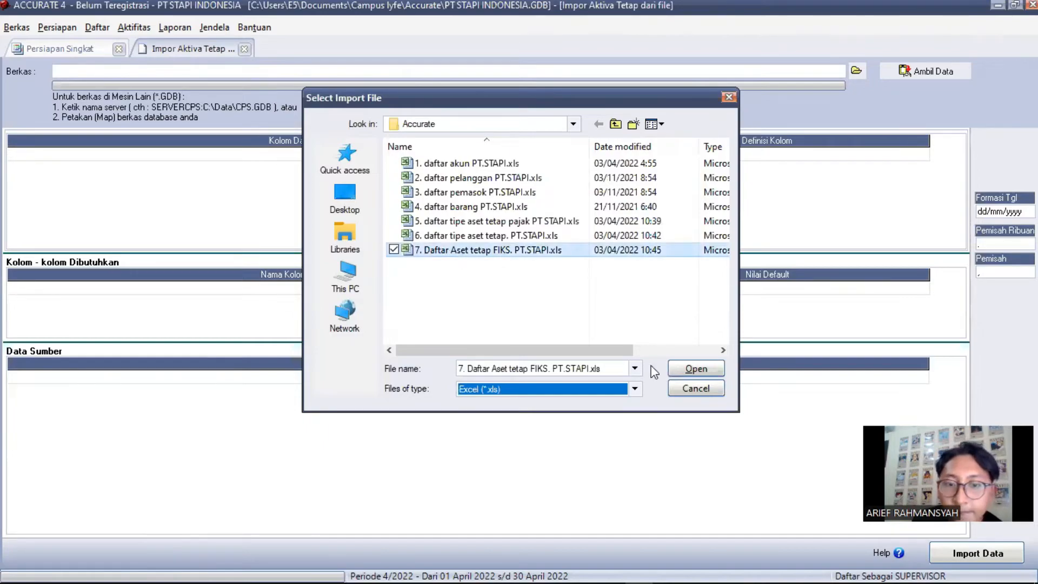
click(698, 370)
click(702, 367)
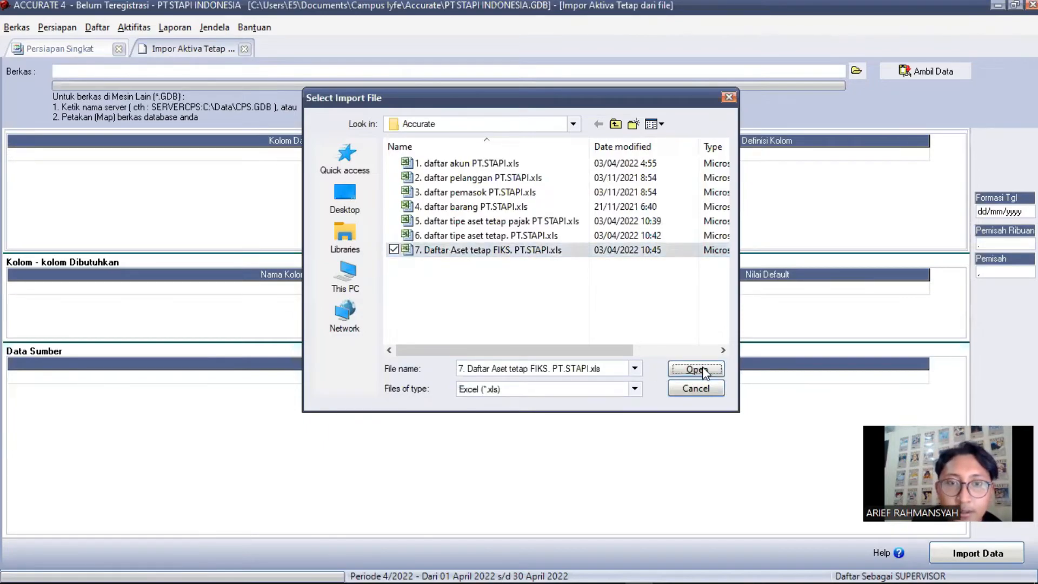
click(926, 68)
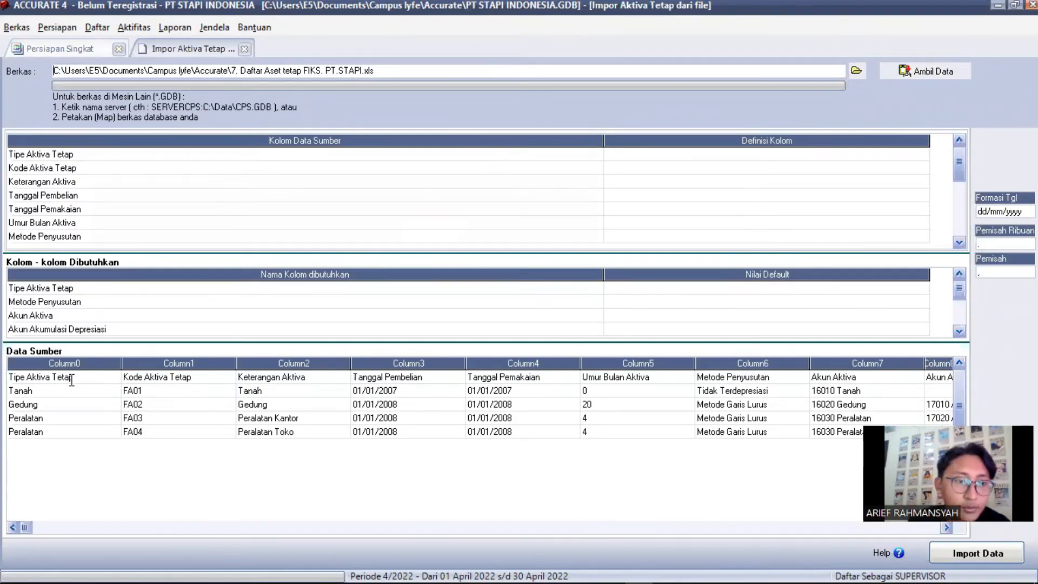
Delete the header row from the fixed asset source data
click(100, 391)
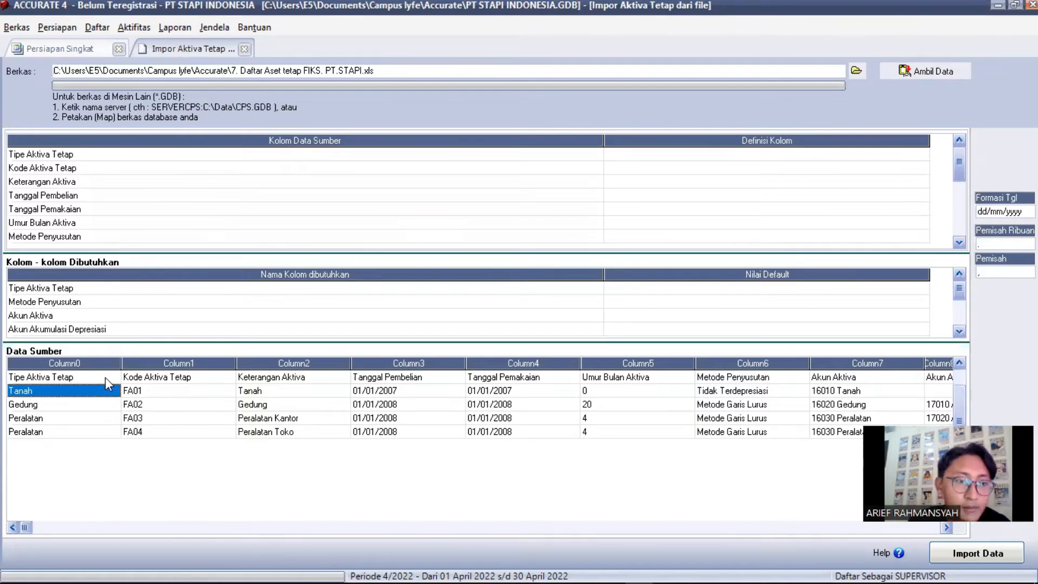
right_click(105, 377)
key(Up)
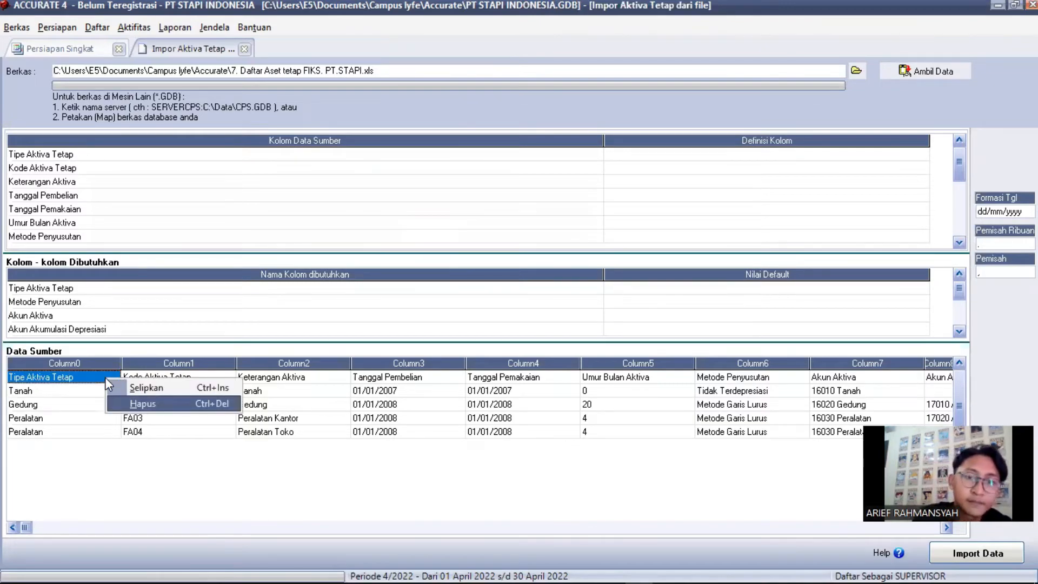
key(Return)
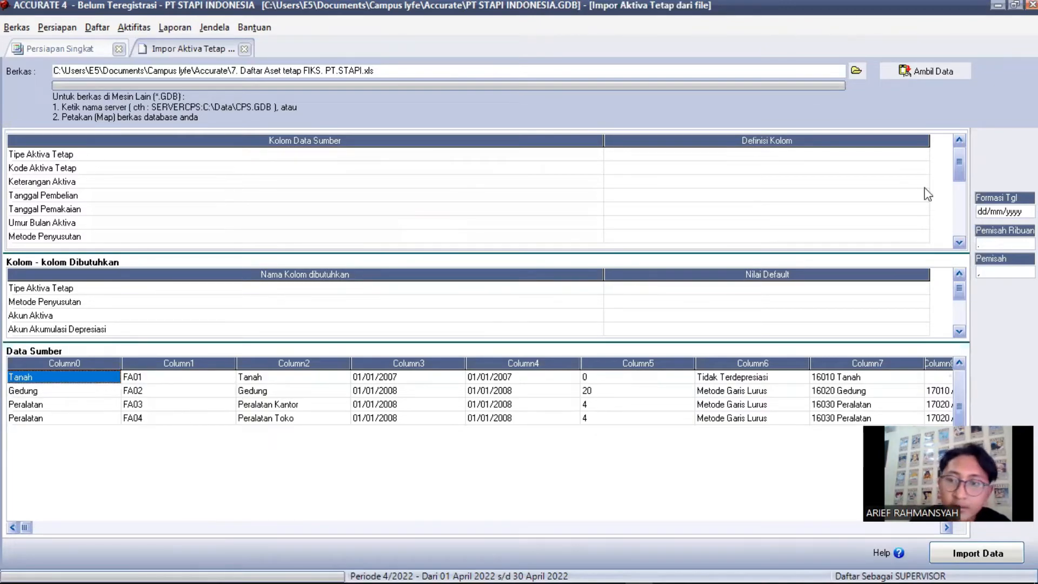
Map the Tipe Aktiva Tetap column definitions and import the data, with 4 imported and 0 failed
click(914, 157)
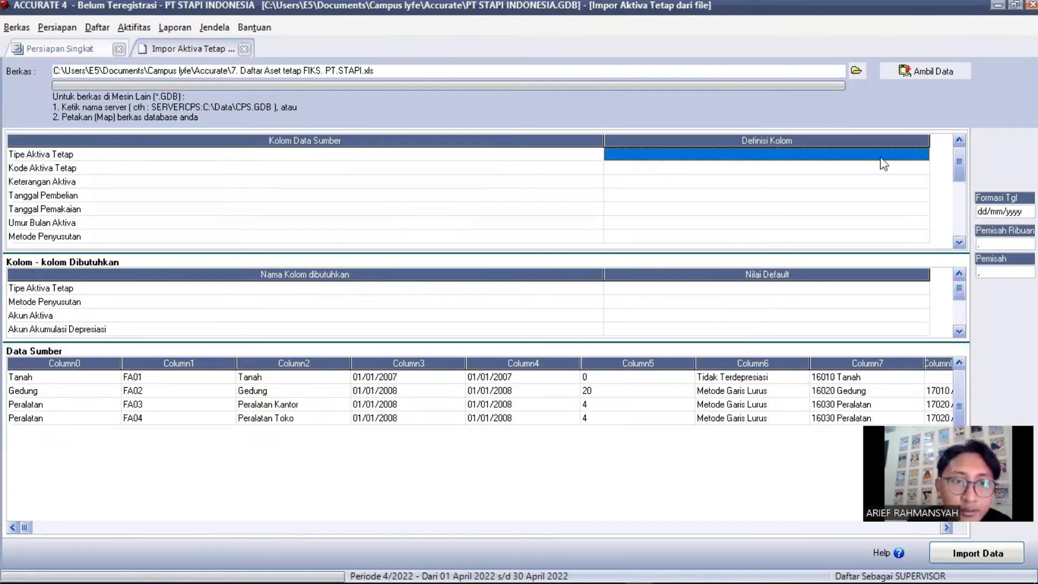
click(915, 156)
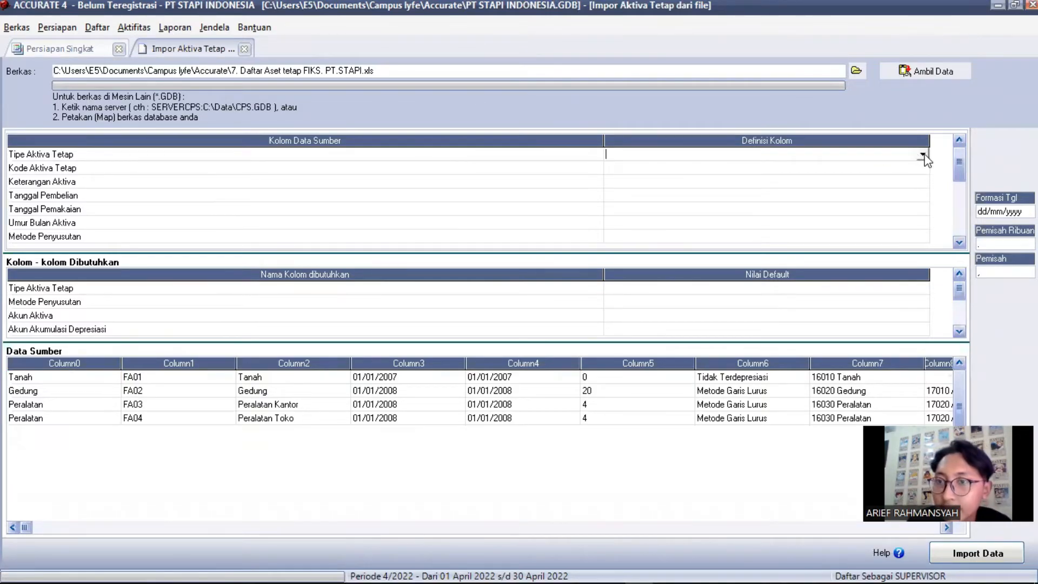
click(923, 157)
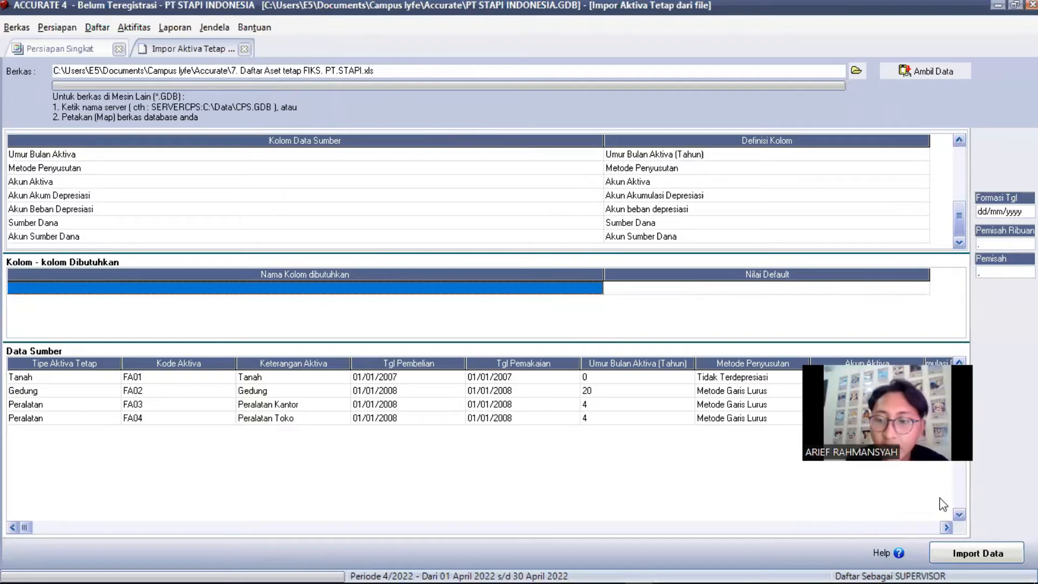
click(968, 554)
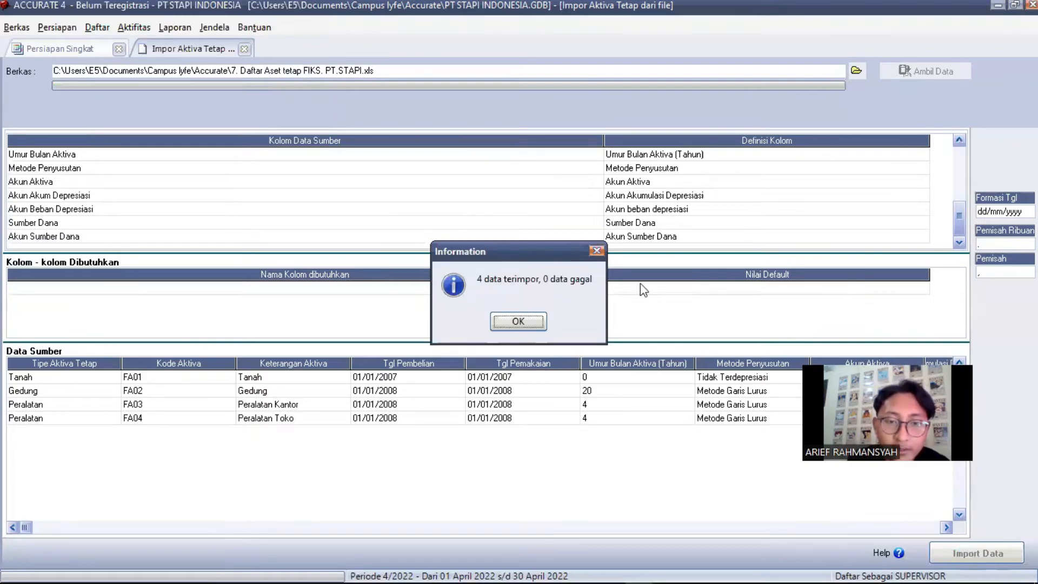
click(509, 323)
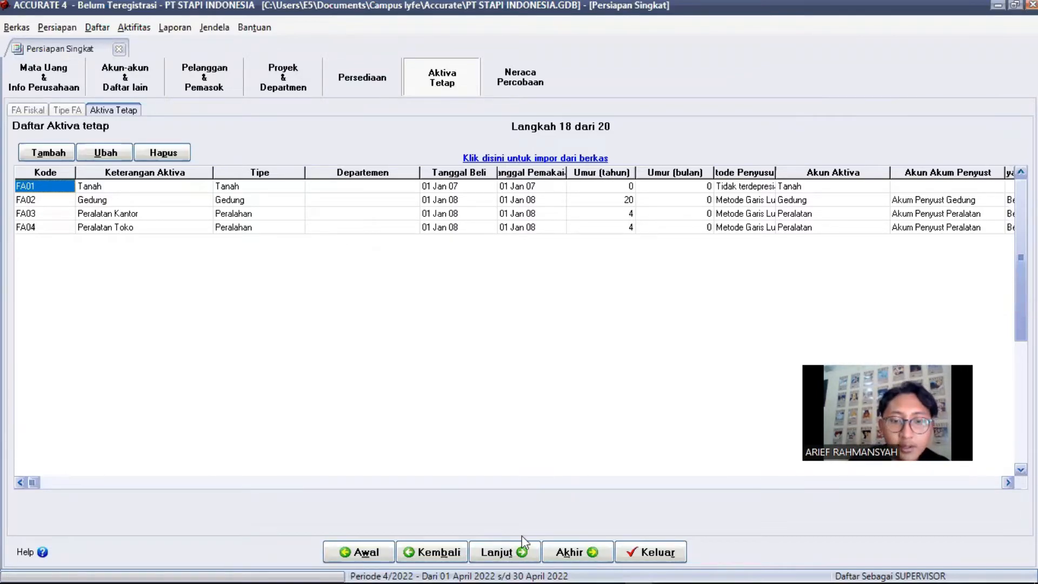
Advance past the trial balance and company preferences steps to the Selamat page
click(509, 552)
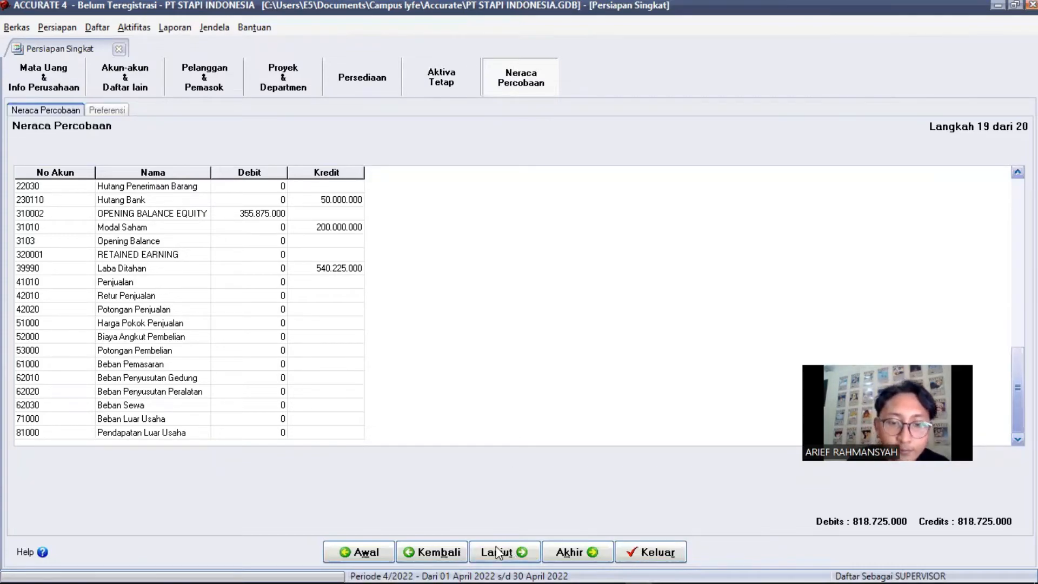
click(495, 553)
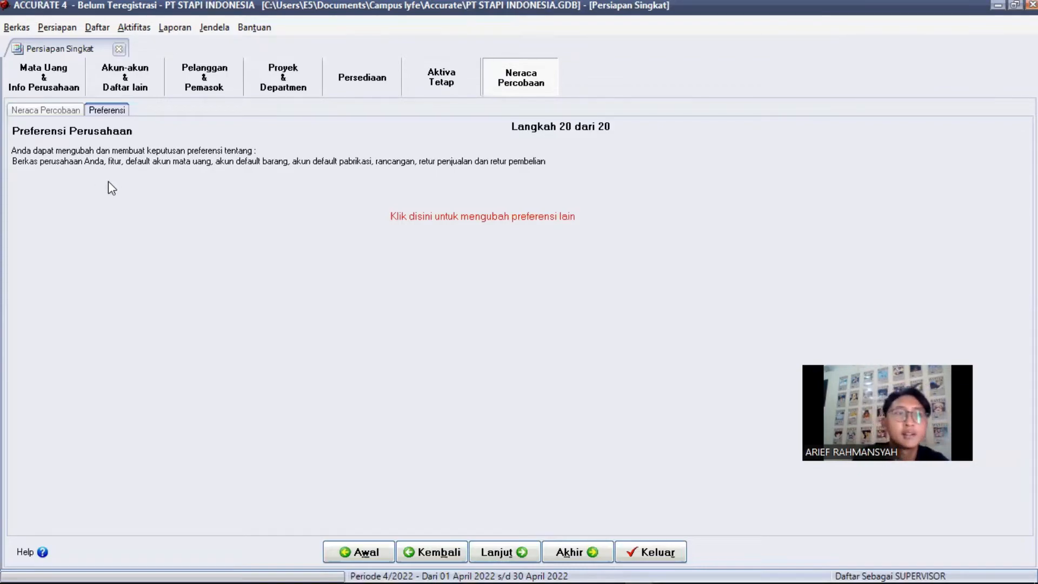
click(490, 557)
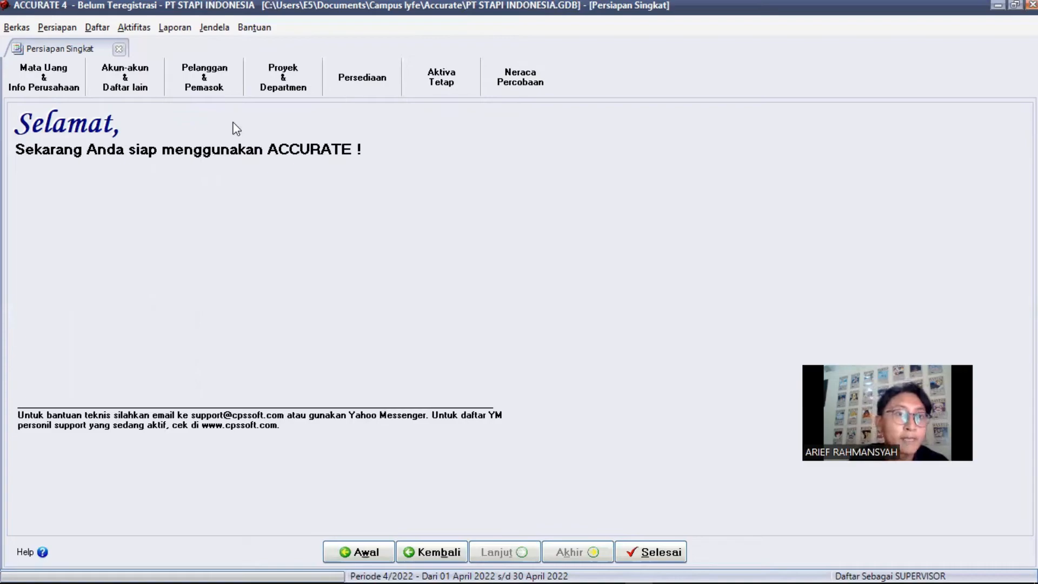
Open the Buku Besar report Neraca Saldo (Klasik) from the Daftar Laporan list
key(alt+l)
click(174, 27)
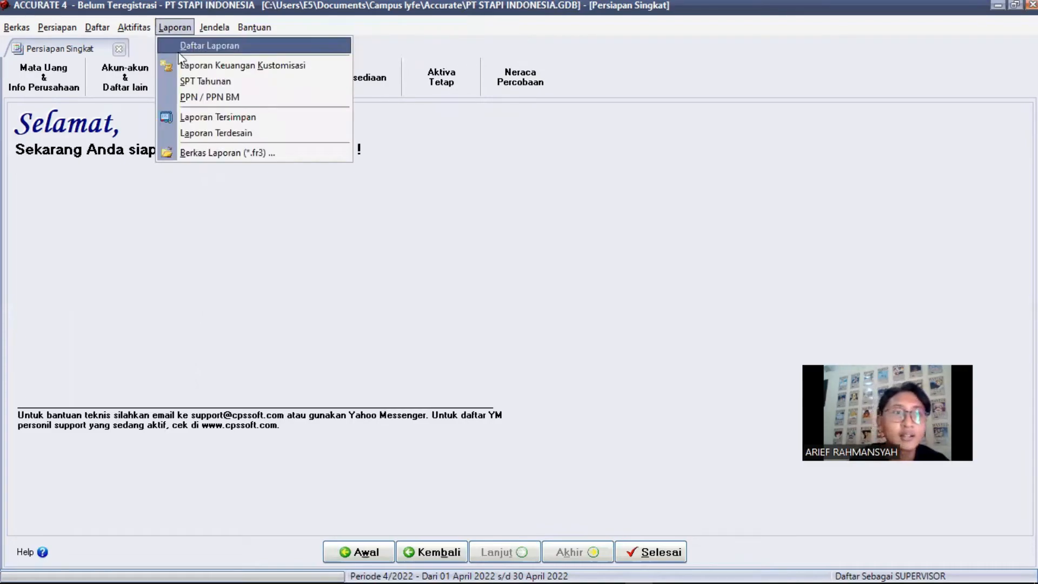
click(205, 48)
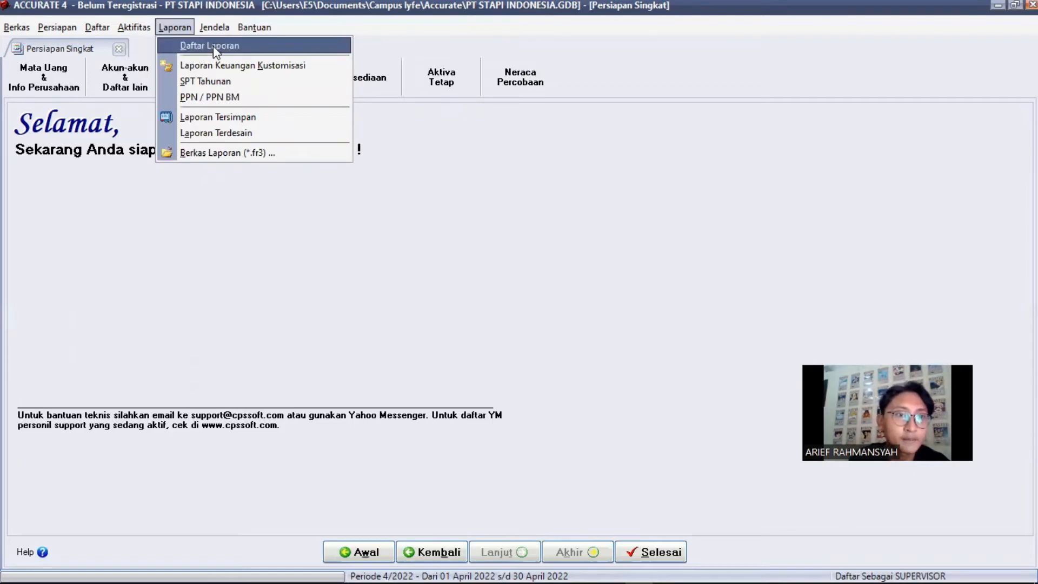
click(213, 45)
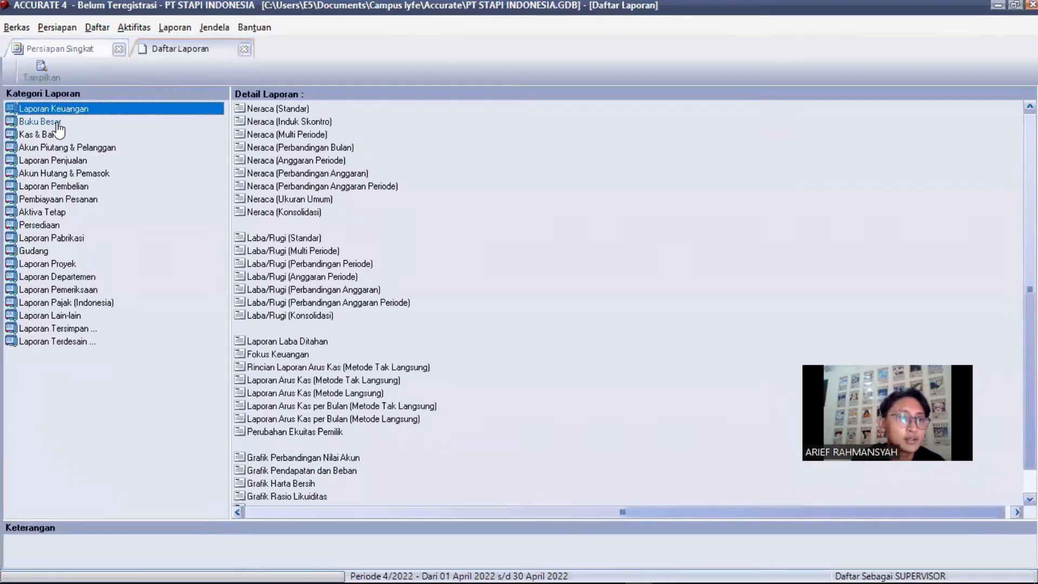
click(58, 123)
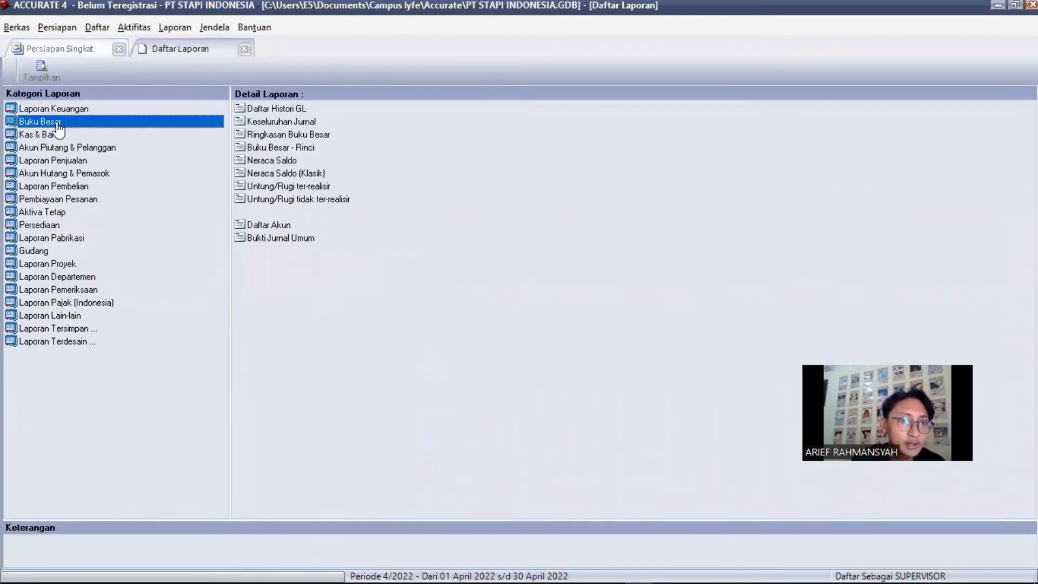
click(285, 174)
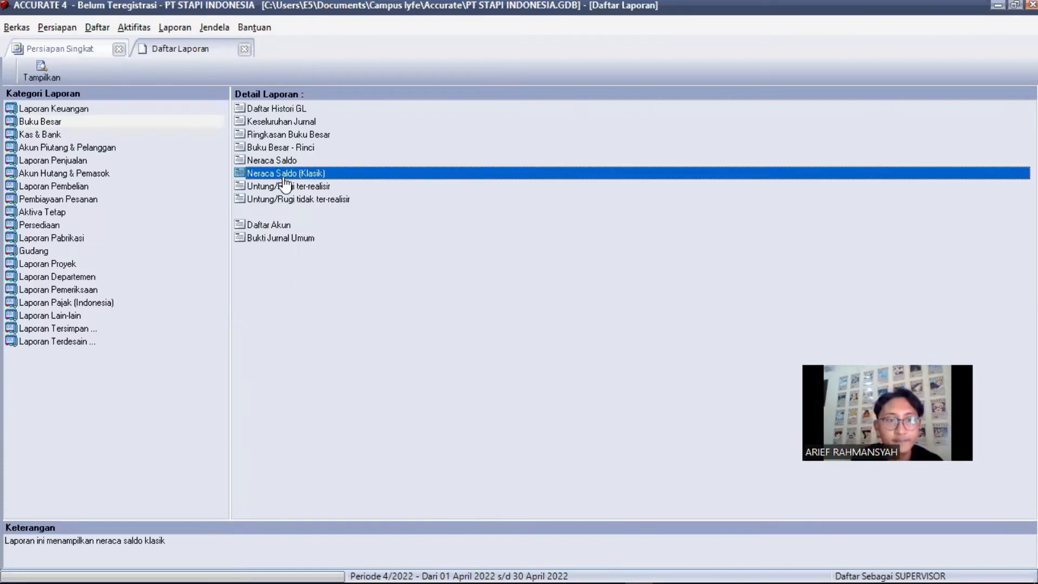
double_click(293, 174)
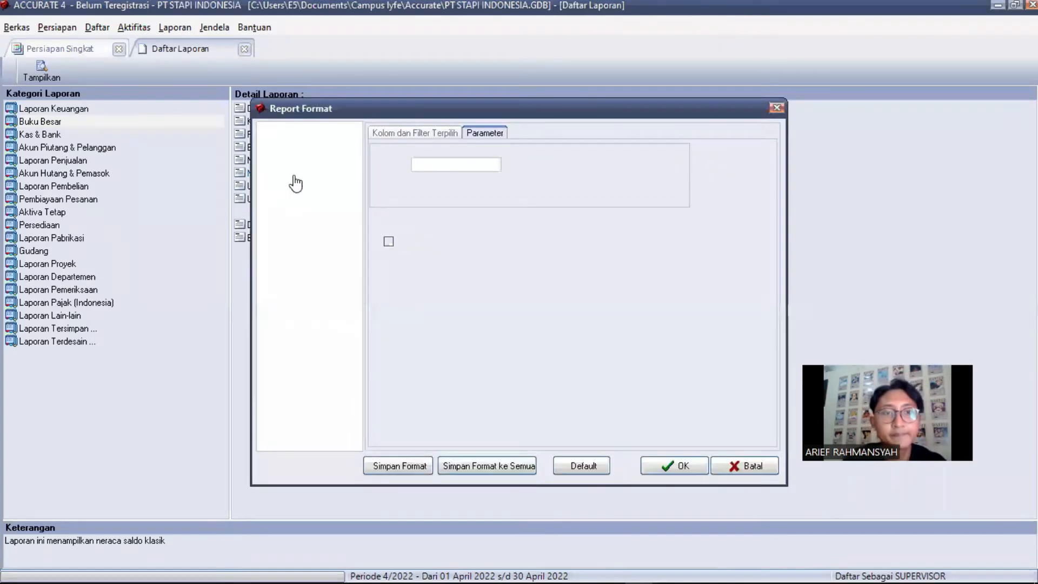
Run it as of 30/11/2011 with zero-balance accounts included
click(414, 168)
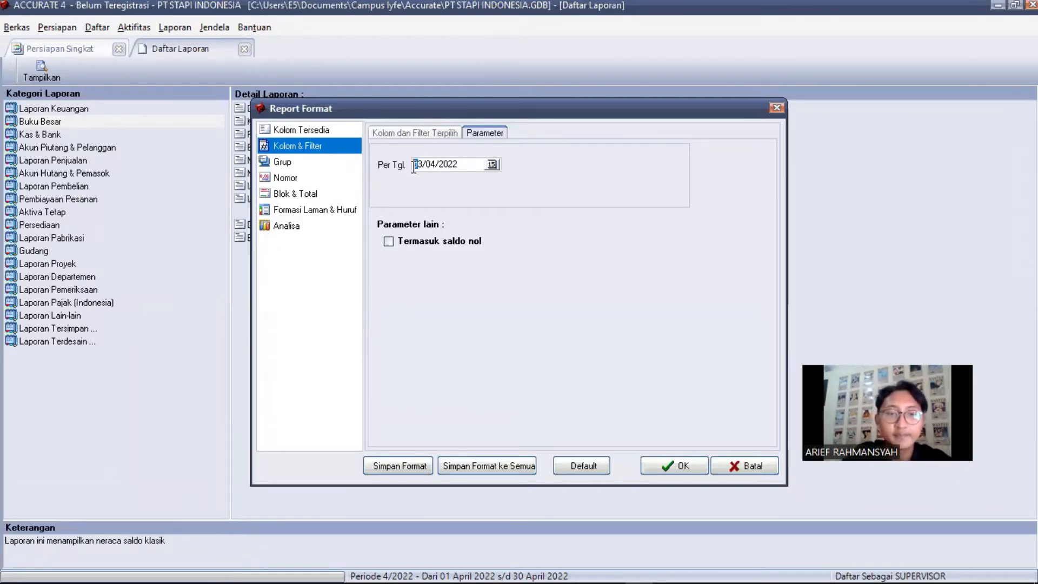
text(30/11/20)
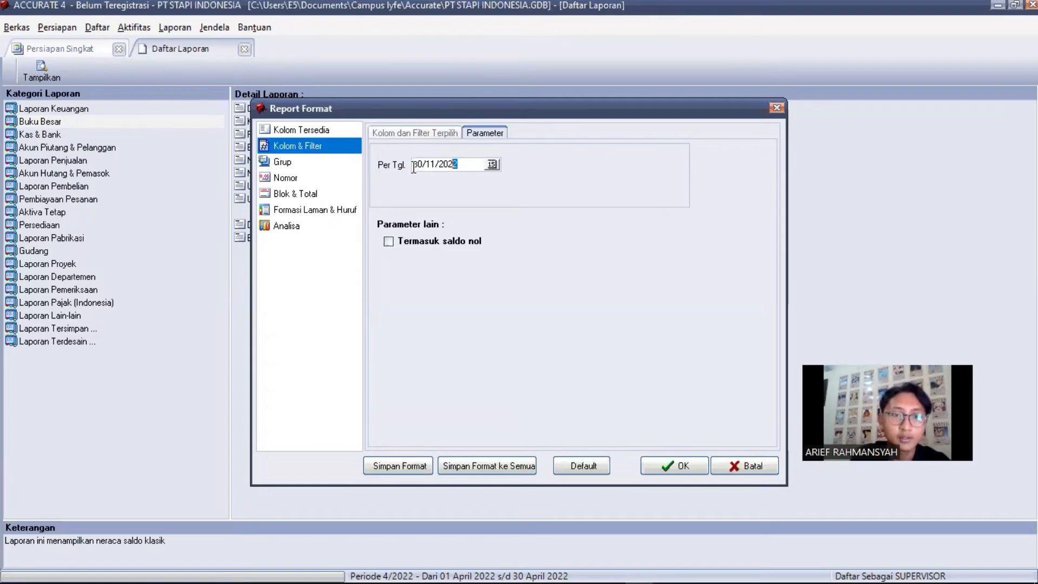
text(11)
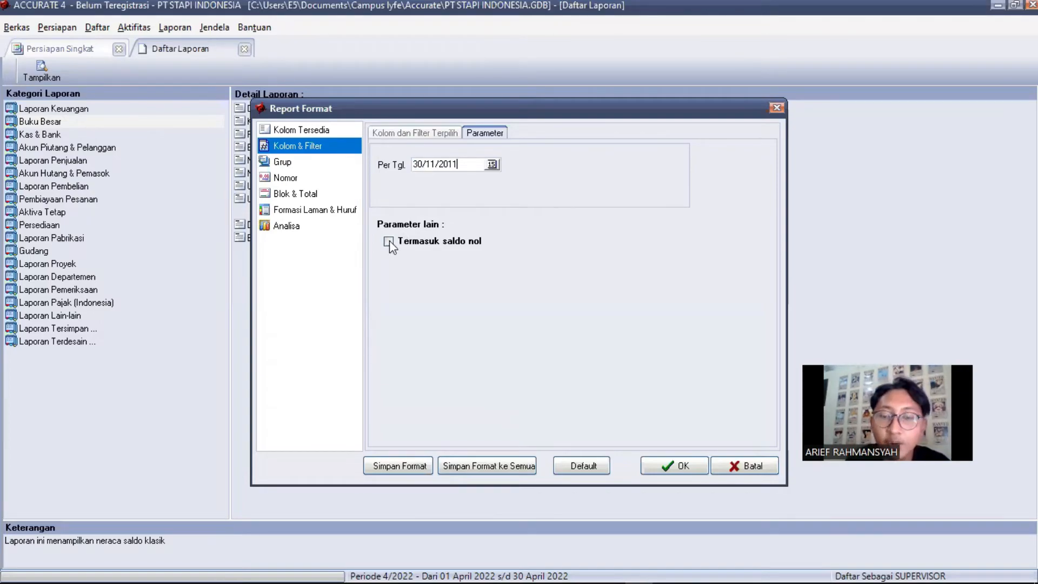
click(389, 240)
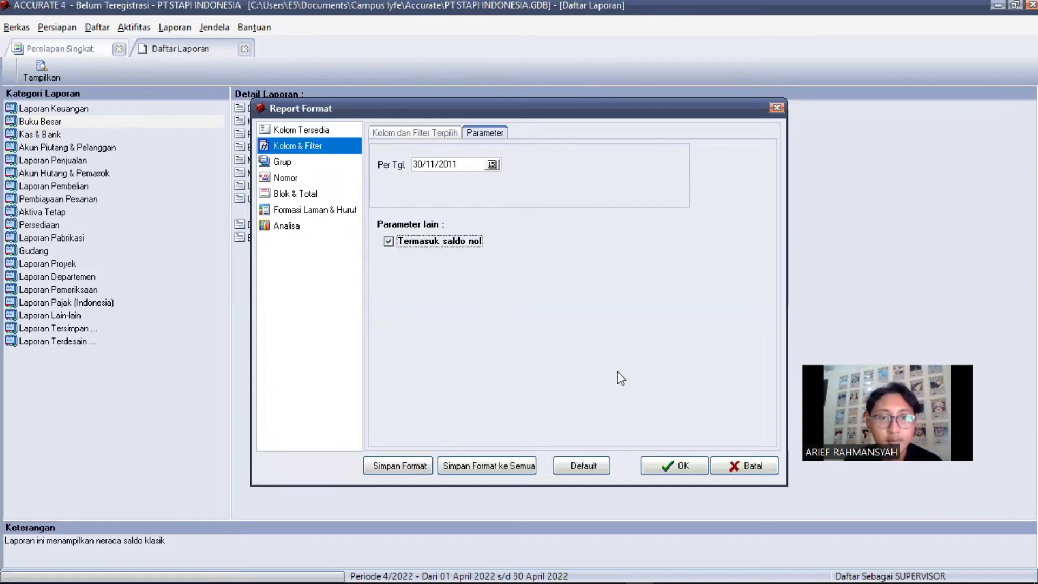
click(673, 466)
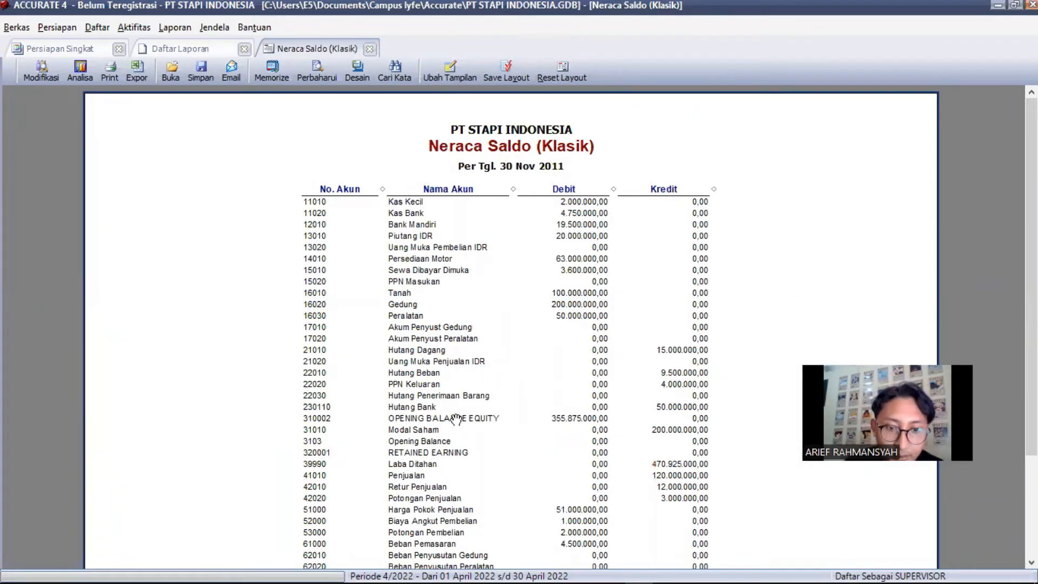
Drill from the Opening Balance Equity debit into the 2.000.000 credit to open journal voucher 1000
double_click(562, 418)
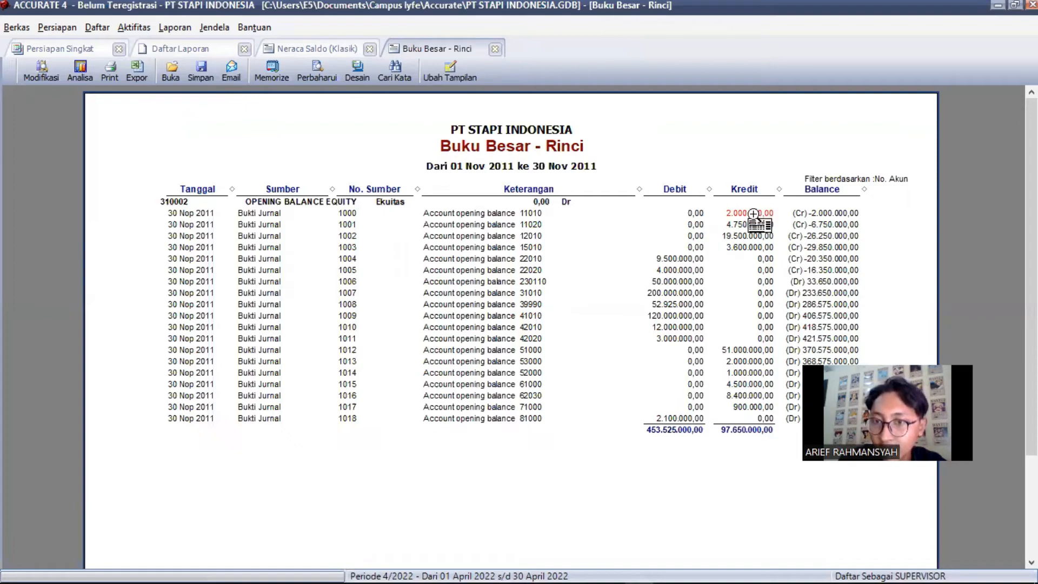
double_click(754, 214)
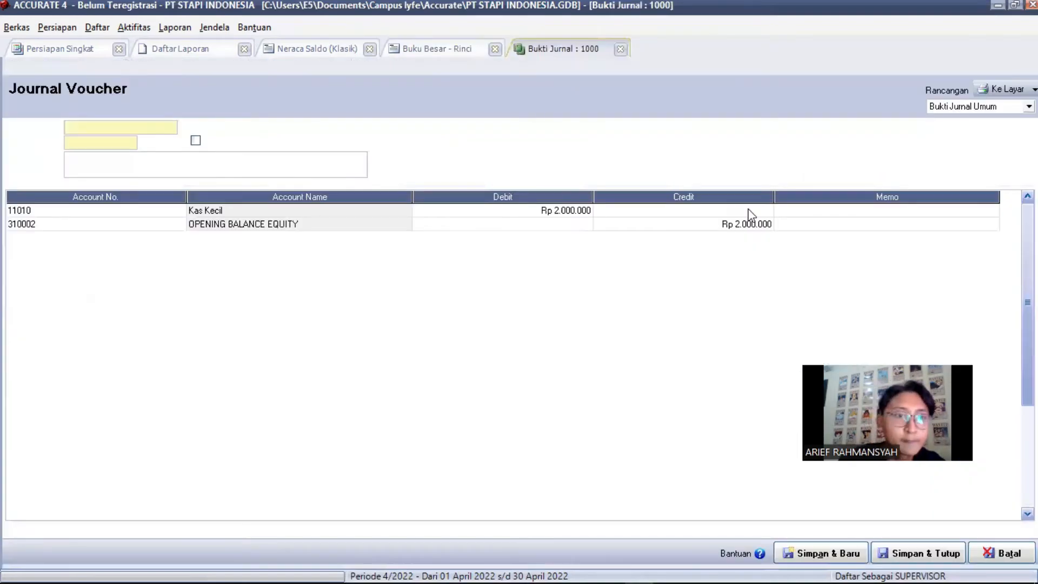
Change journal 1000's second-line account from 310002 to 39990 Laba Ditahan and save the journal
click(121, 224)
click(159, 225)
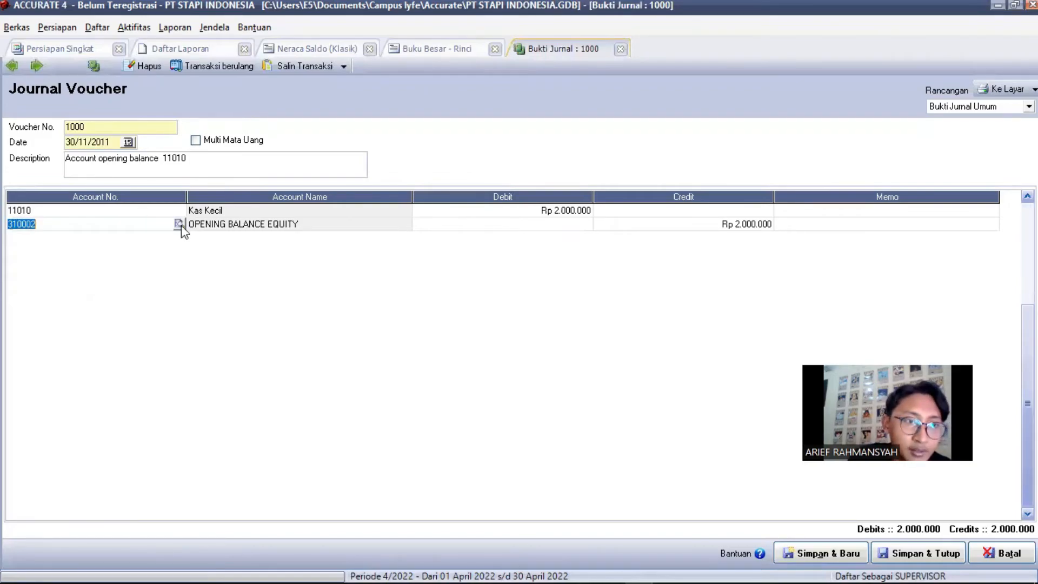
click(179, 224)
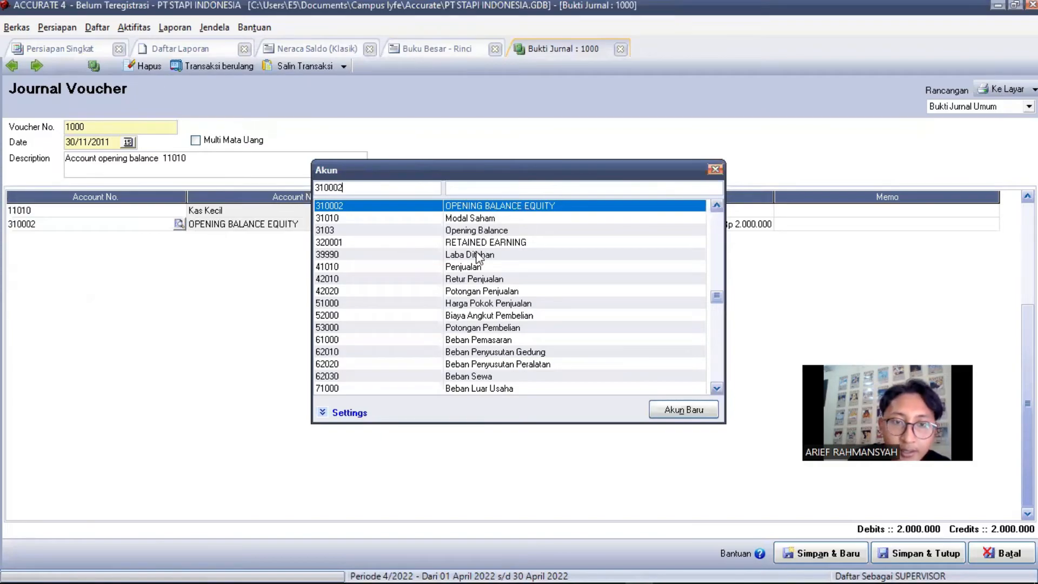
key(Down)
key(Down)
key(Down)
key(Down)
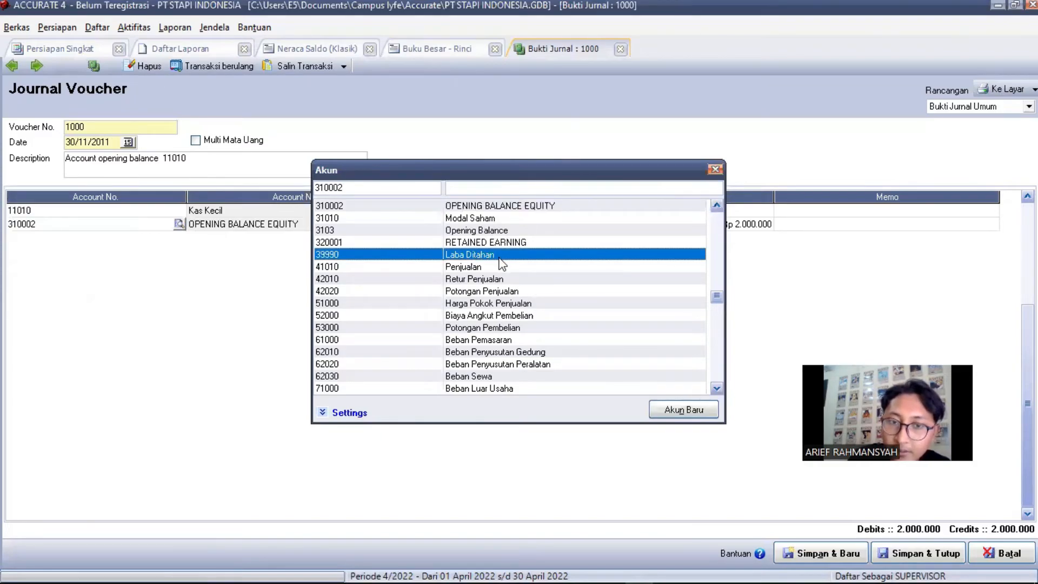
key(Return)
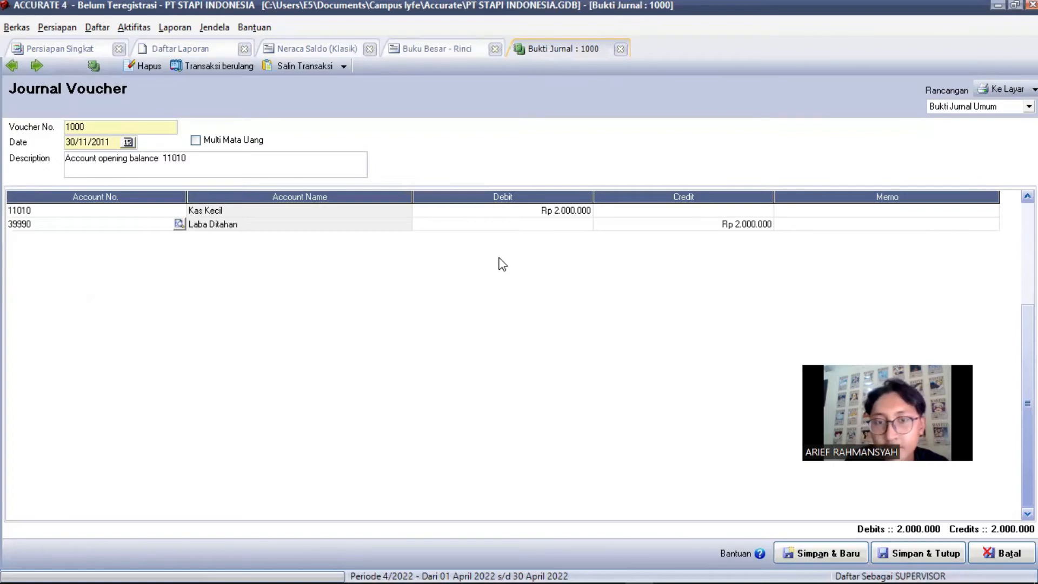
click(895, 550)
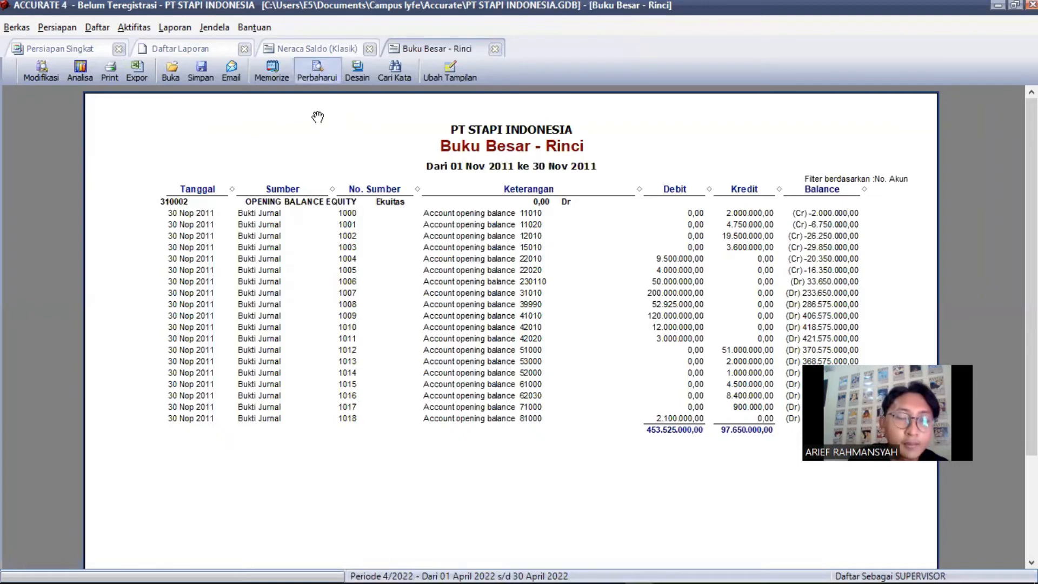
Refresh the Buku Besar - Rinci ledger, then close it to return to the trial balance
click(319, 73)
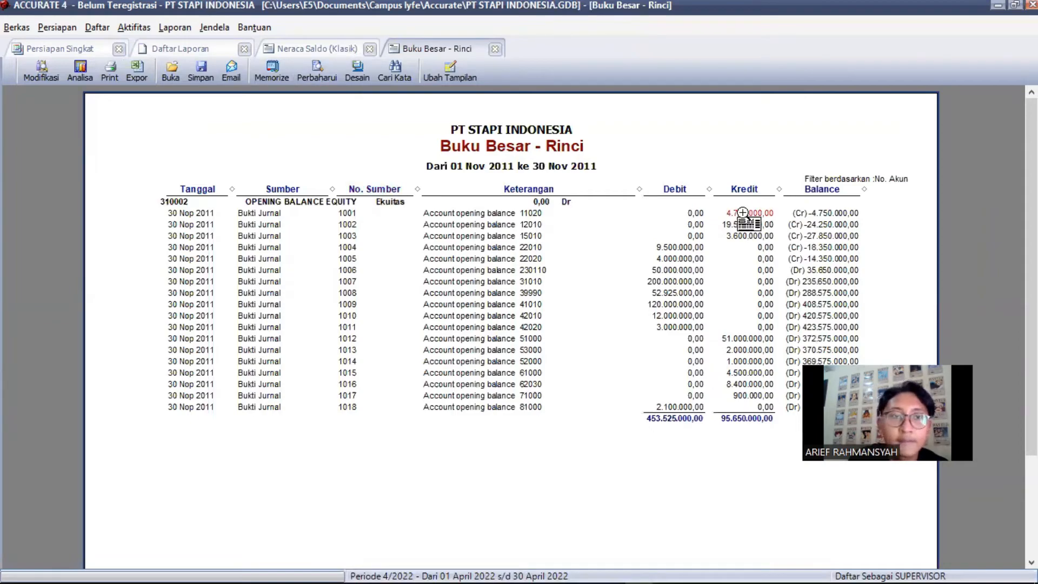
drag(560, 201, 449, 200)
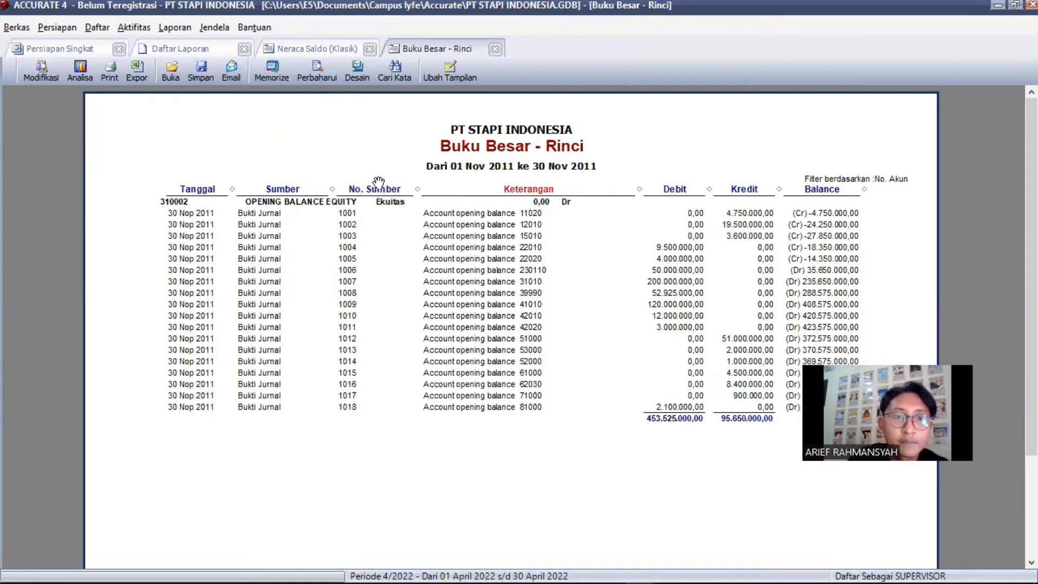
click(303, 126)
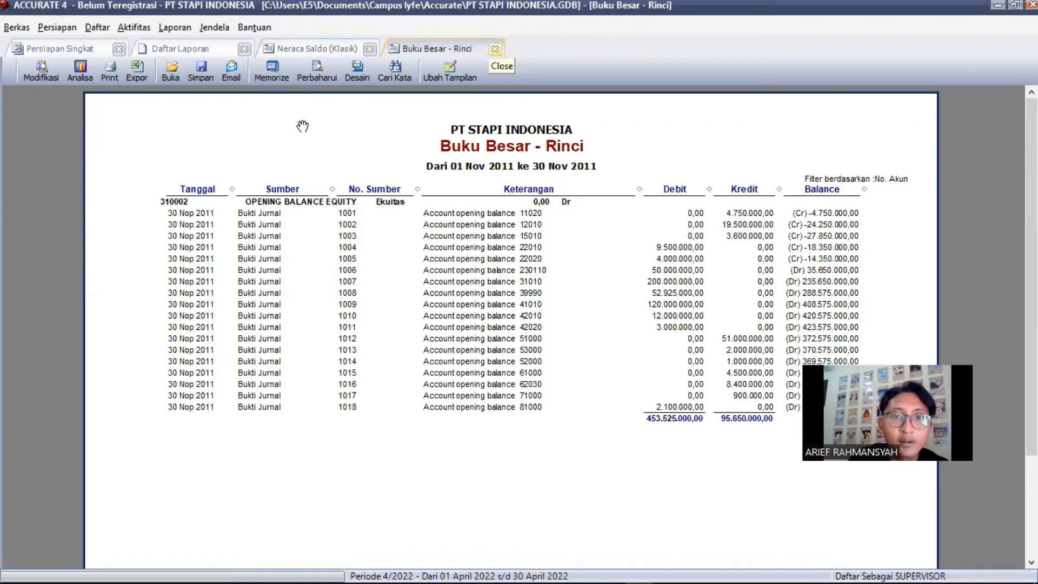
click(495, 50)
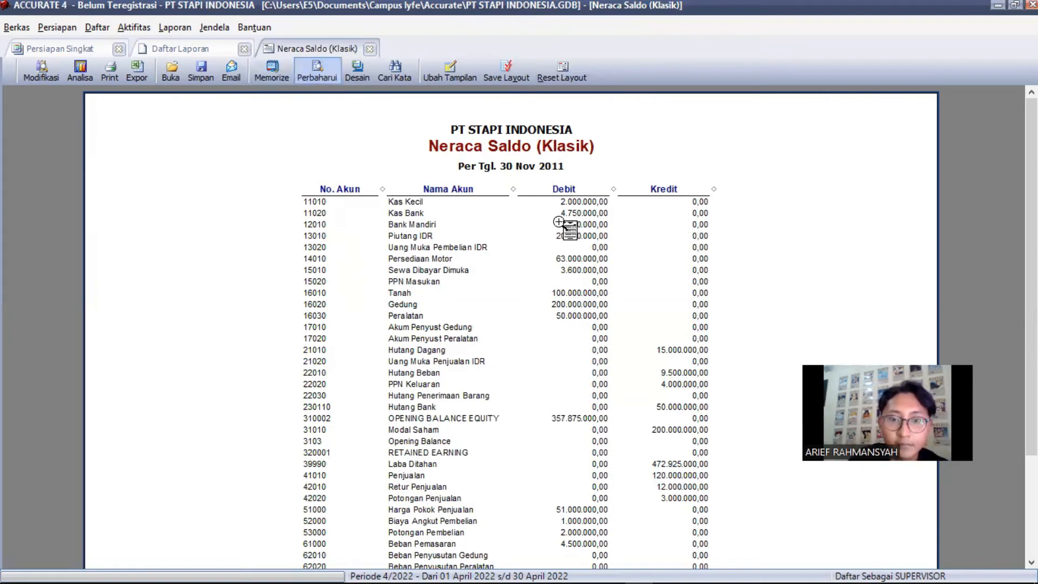
Drill into the Opening Balance Equity debit and open voucher 1001's Rp 4.750.000 credit
scroll(571, 286, down, 3)
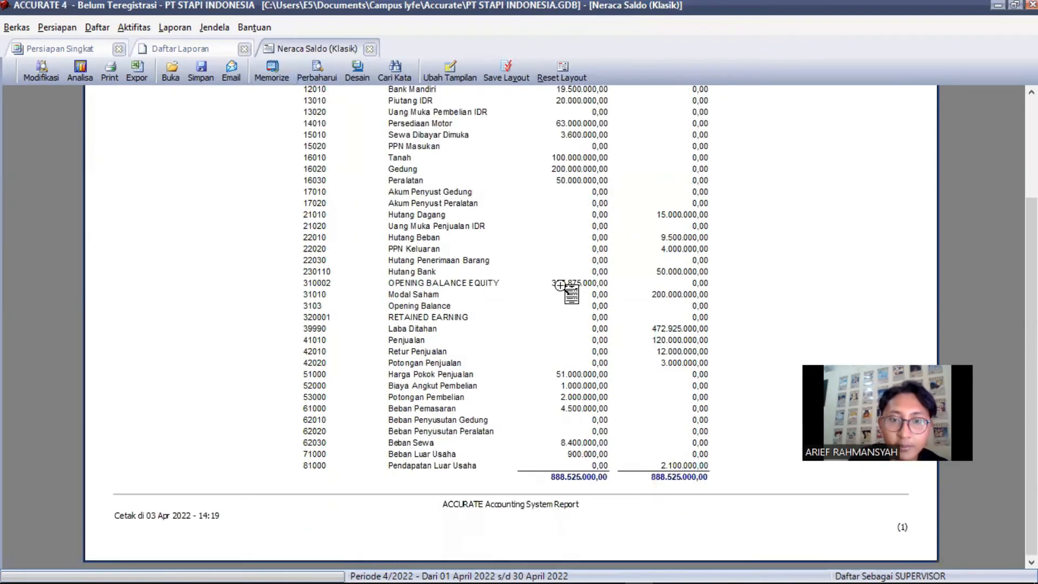
click(566, 282)
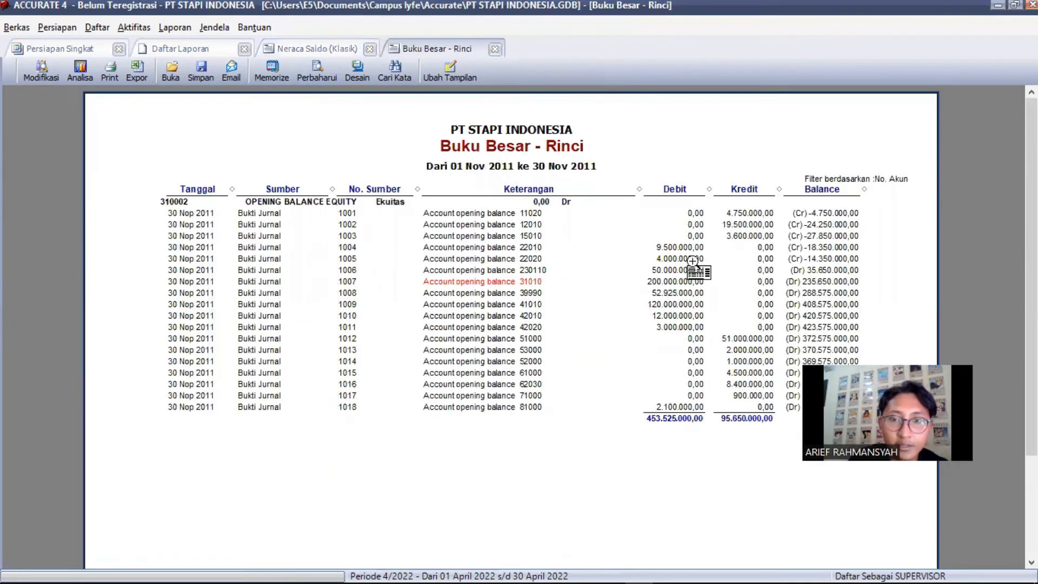
click(740, 214)
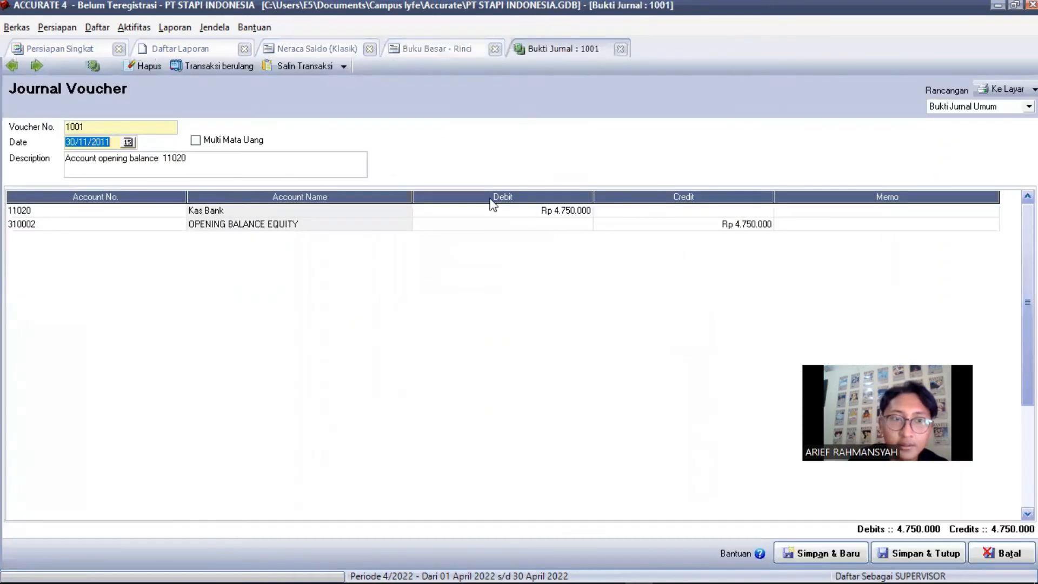
Replace voucher 1001's line-two account 310002 with 39990 Laba Ditahan and save the voucher
click(378, 227)
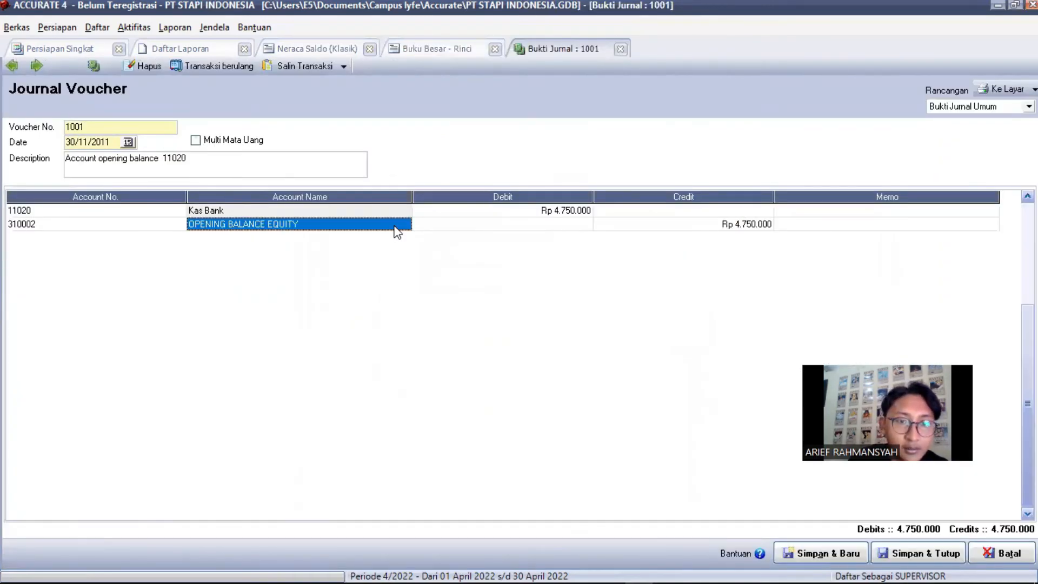
click(407, 224)
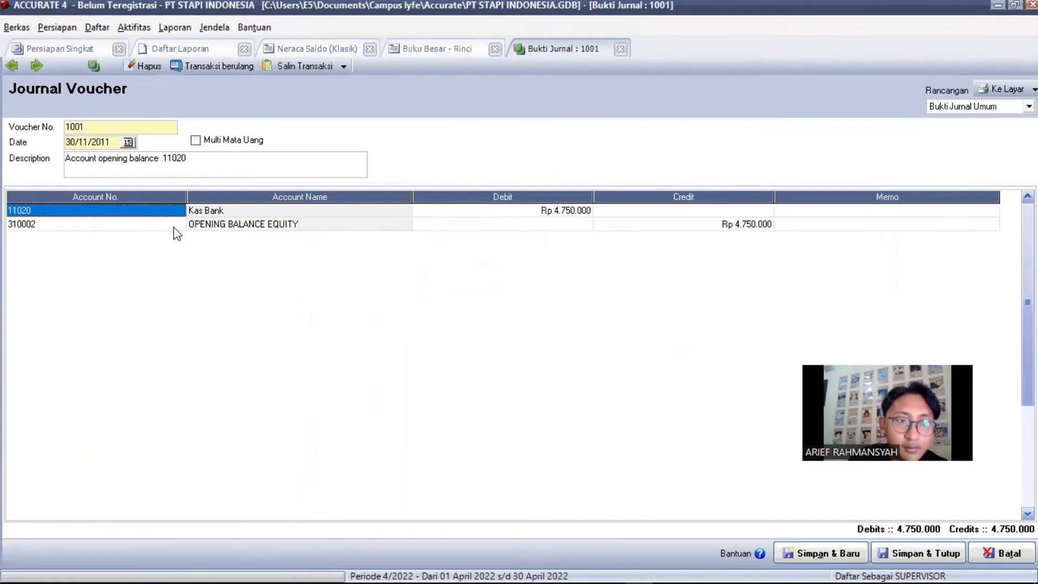
click(179, 229)
click(182, 231)
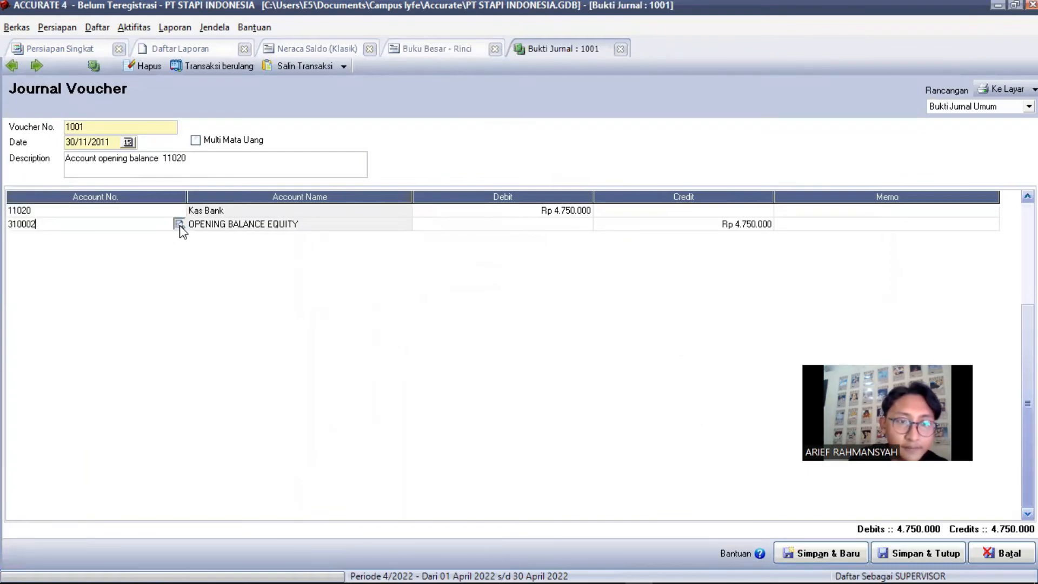
click(181, 224)
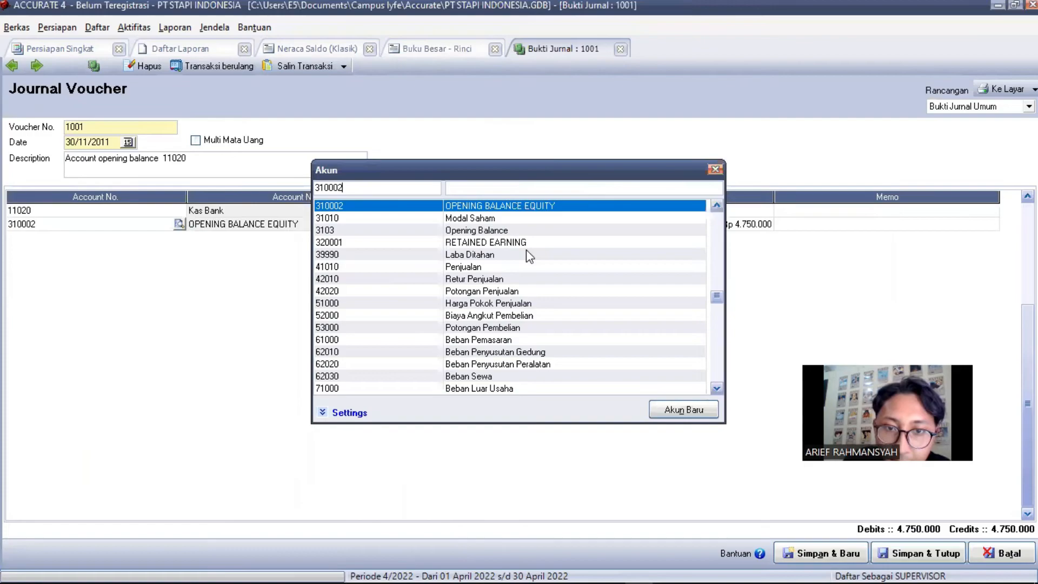
click(565, 255)
double_click(565, 255)
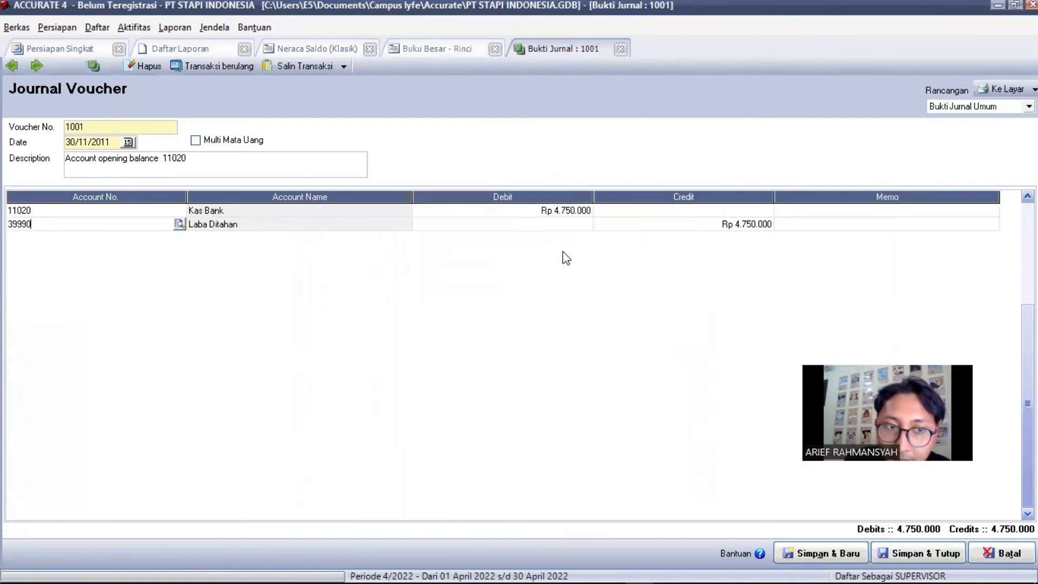
click(910, 557)
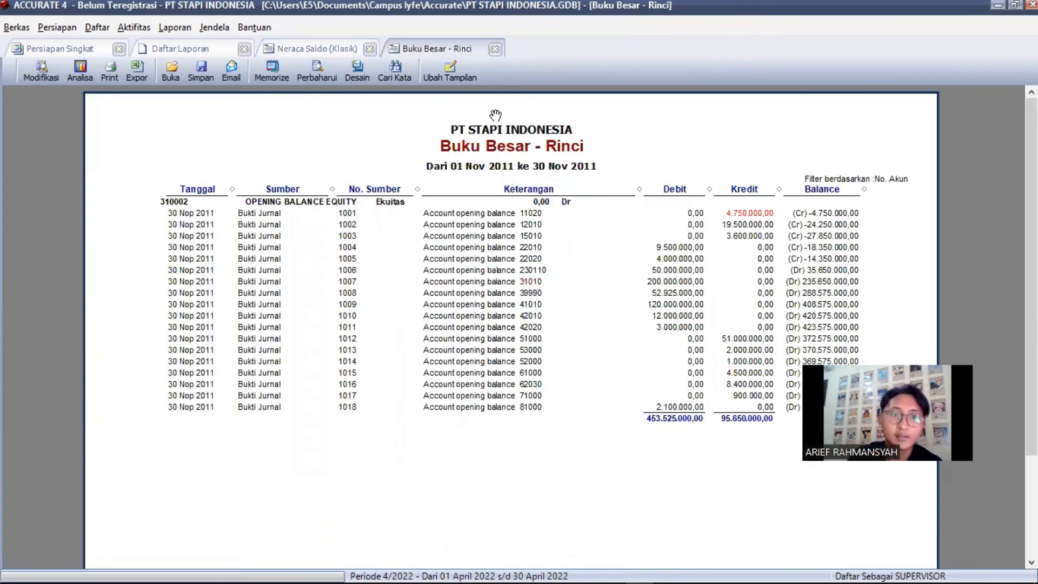
Refresh the Buku Besar - Rinci ledger, then close it and the Neraca Saldo (Klasik) report
click(317, 70)
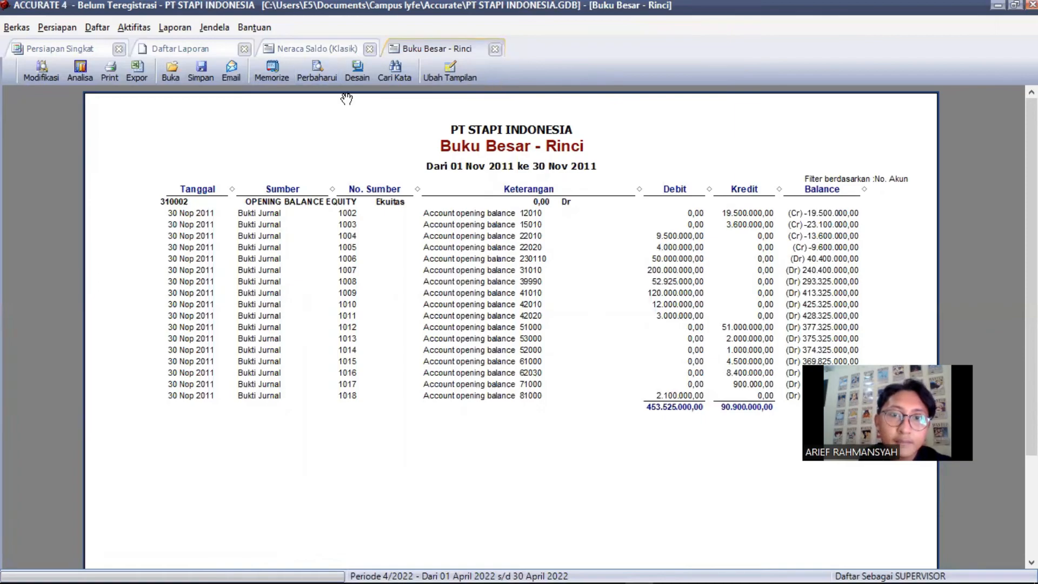
key(ctrl+F4)
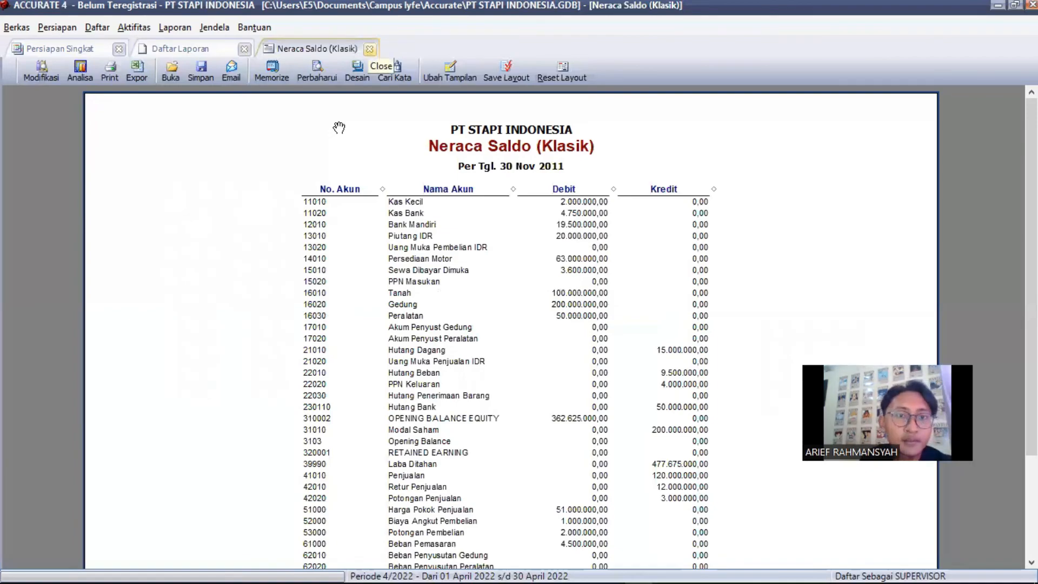
click(370, 49)
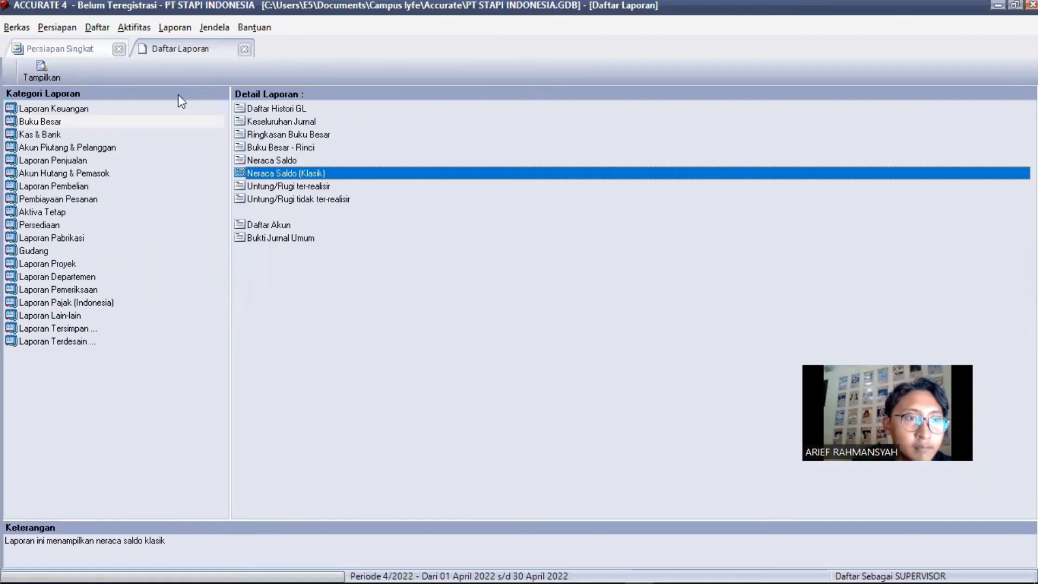
Run Proses Akhir Bulan for period Nopember, year 2011, and acknowledge the completion message
click(102, 54)
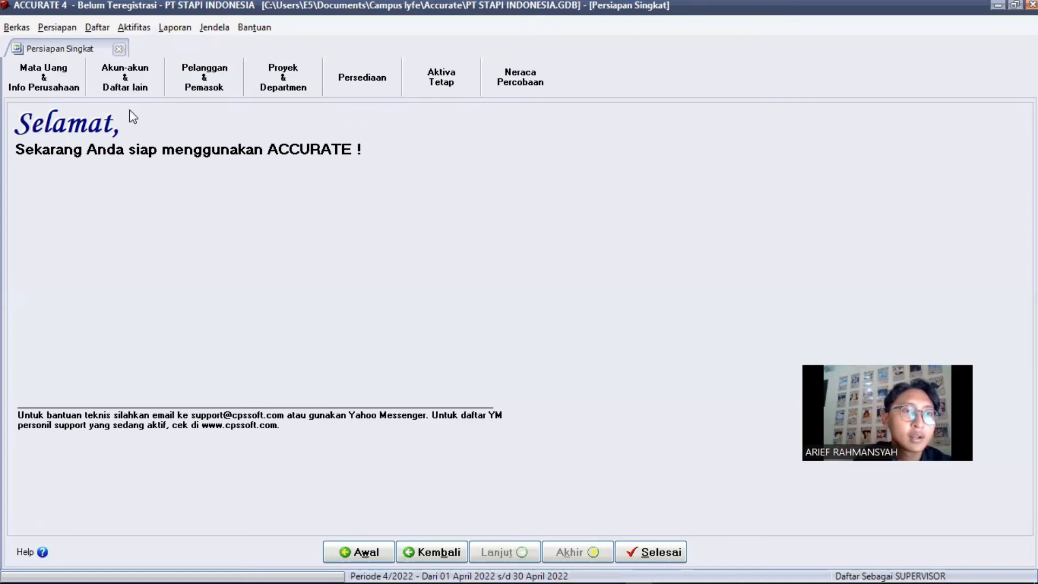
click(142, 33)
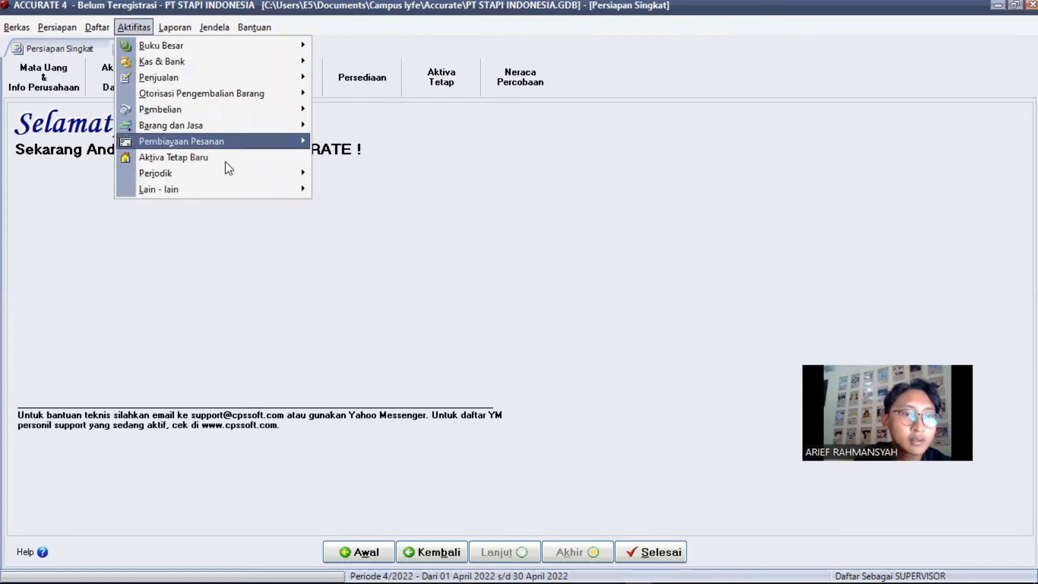
mouse_move(226, 173)
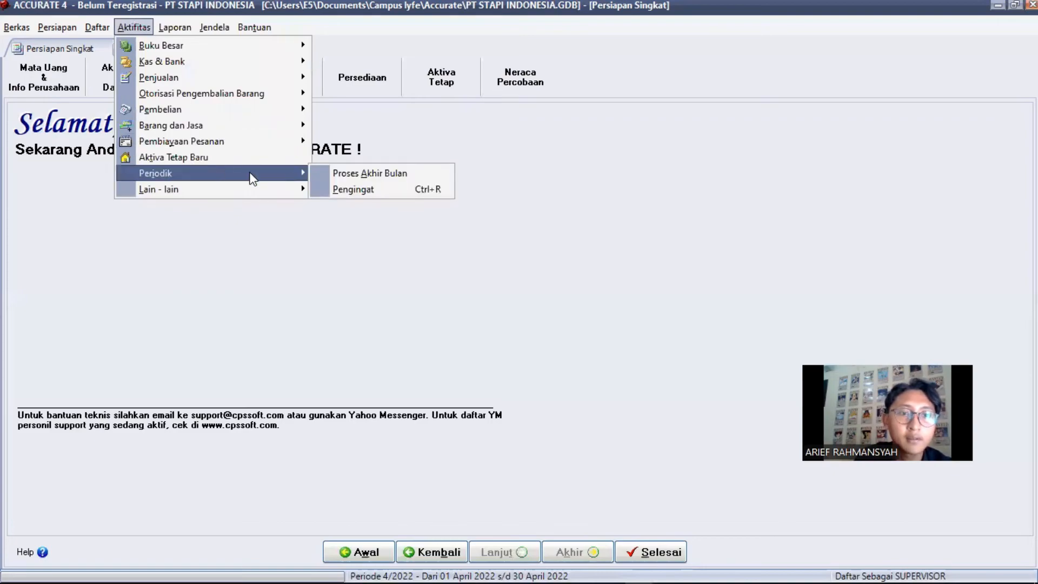
click(333, 176)
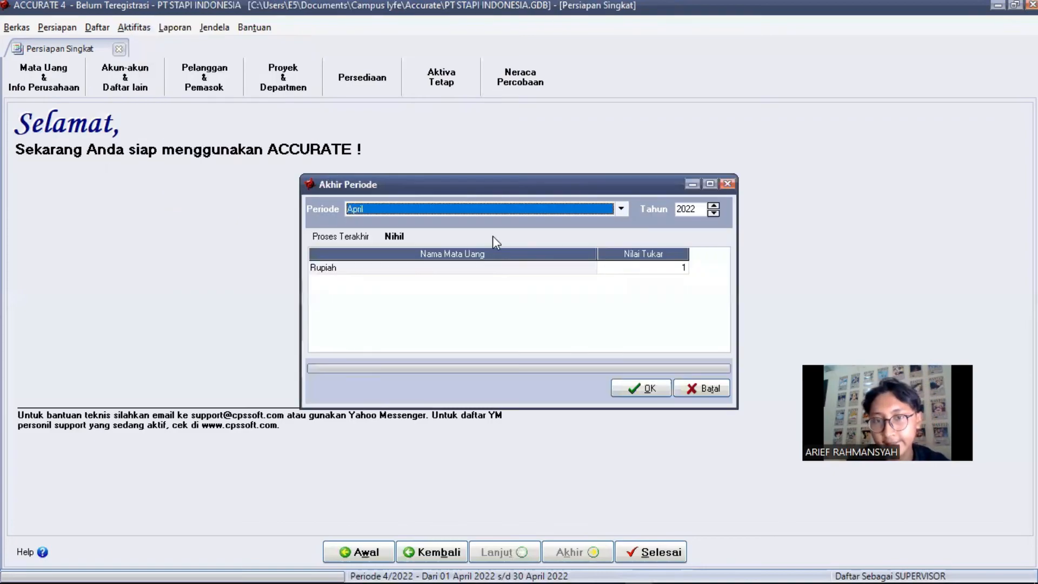
click(621, 209)
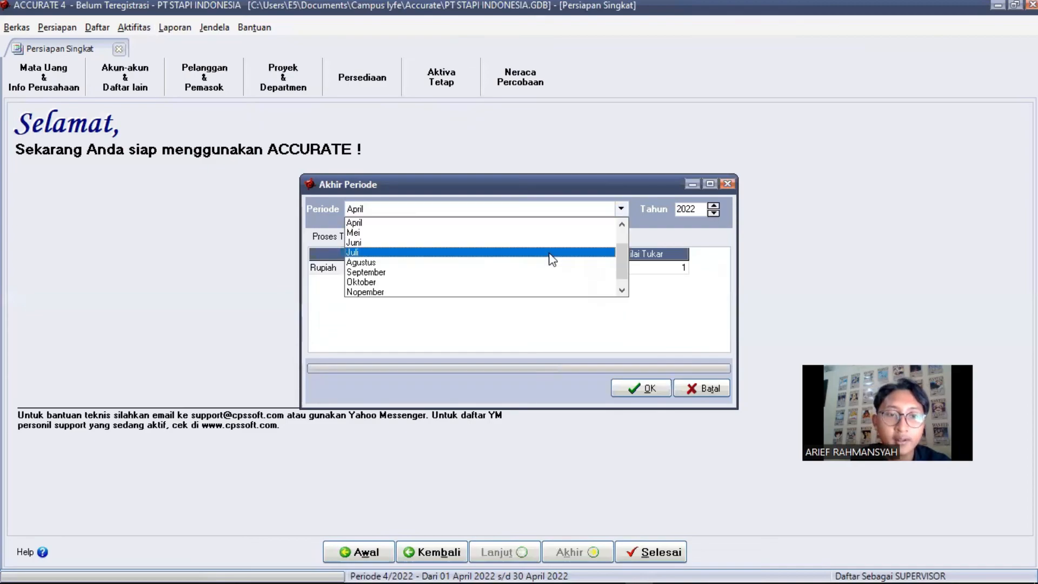
click(494, 293)
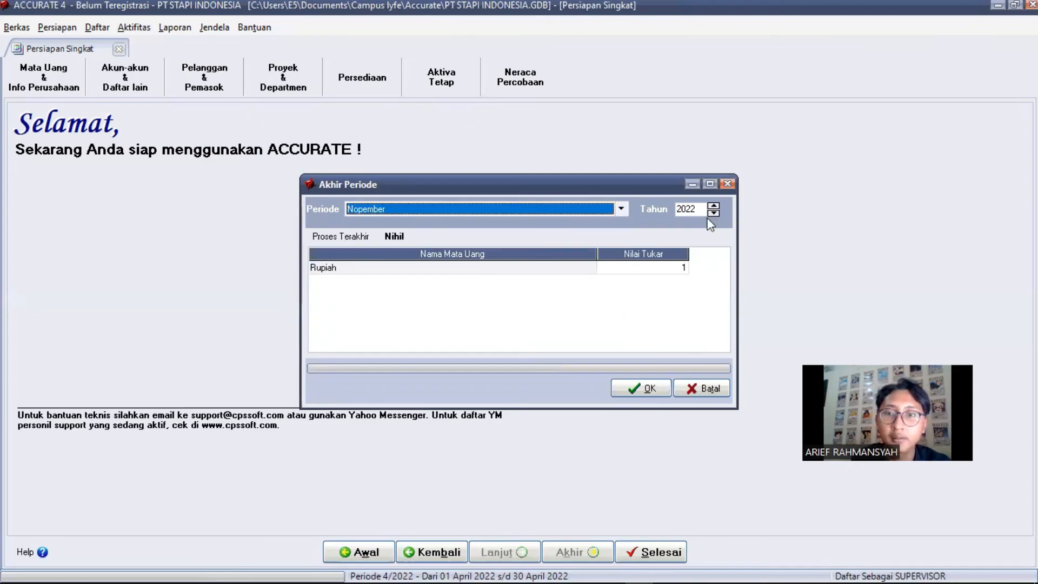
double_click(701, 209)
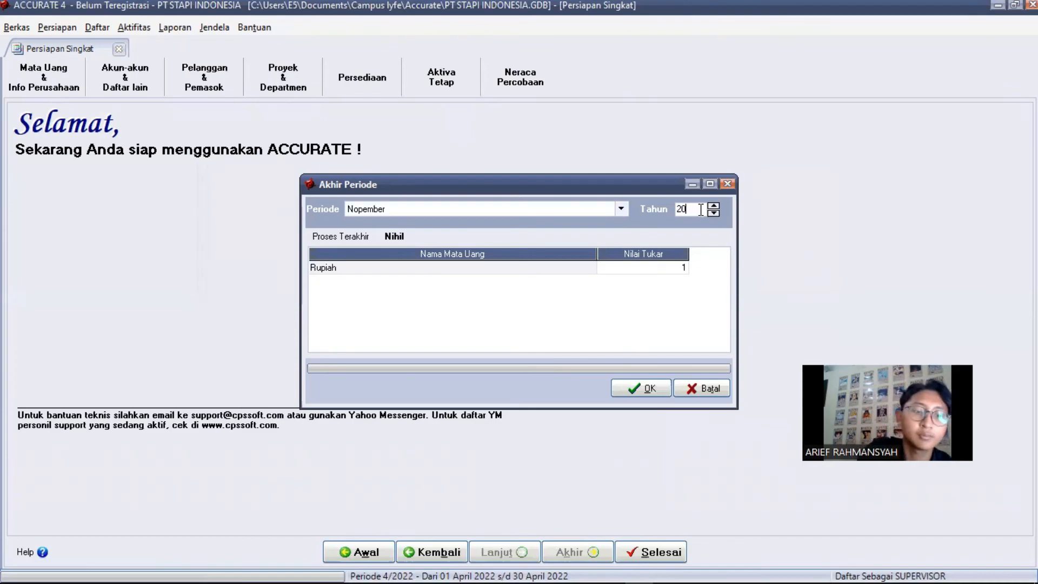
text(2011)
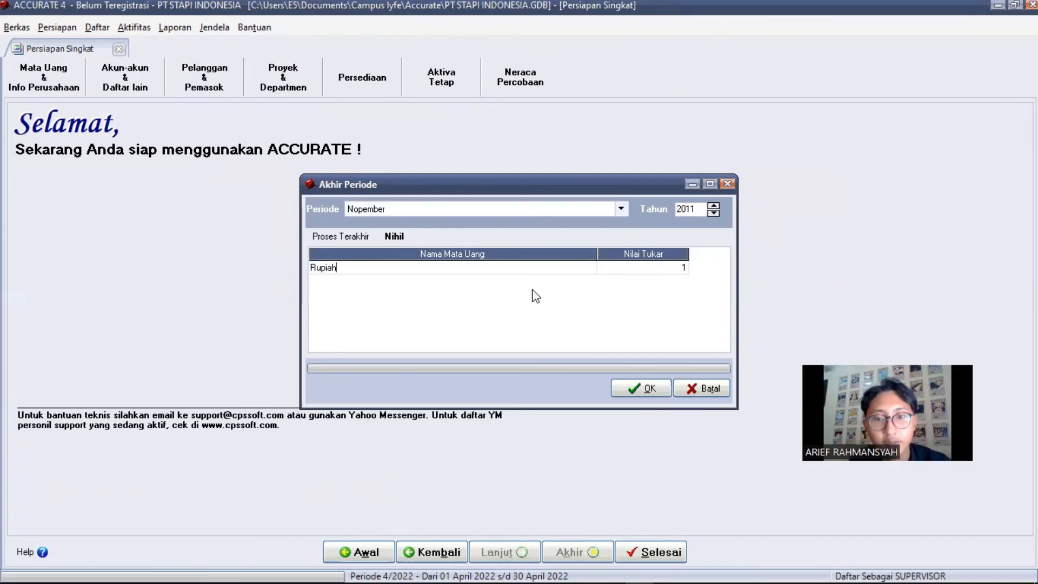
click(648, 388)
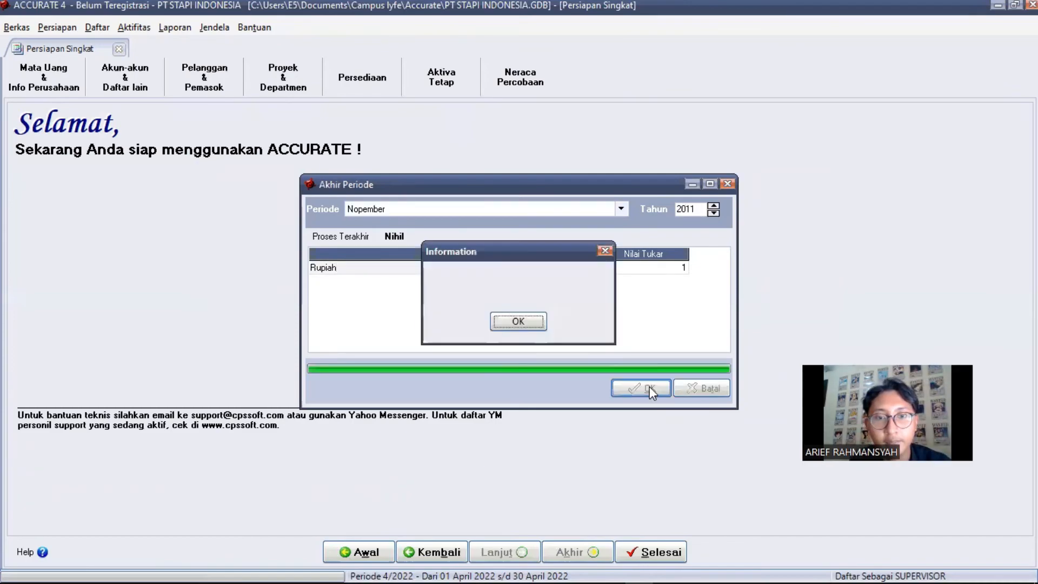
click(519, 322)
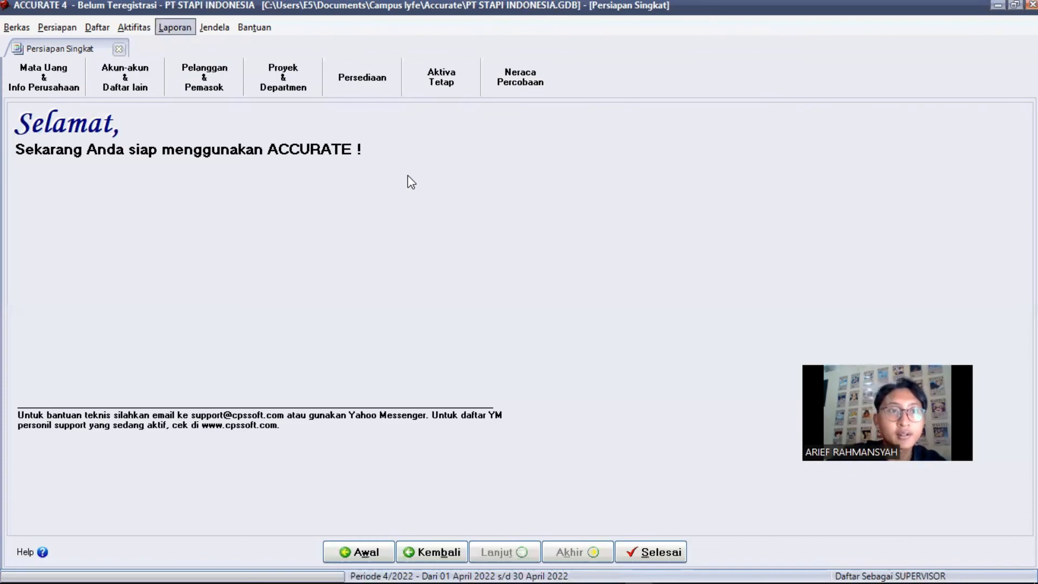
click(178, 28)
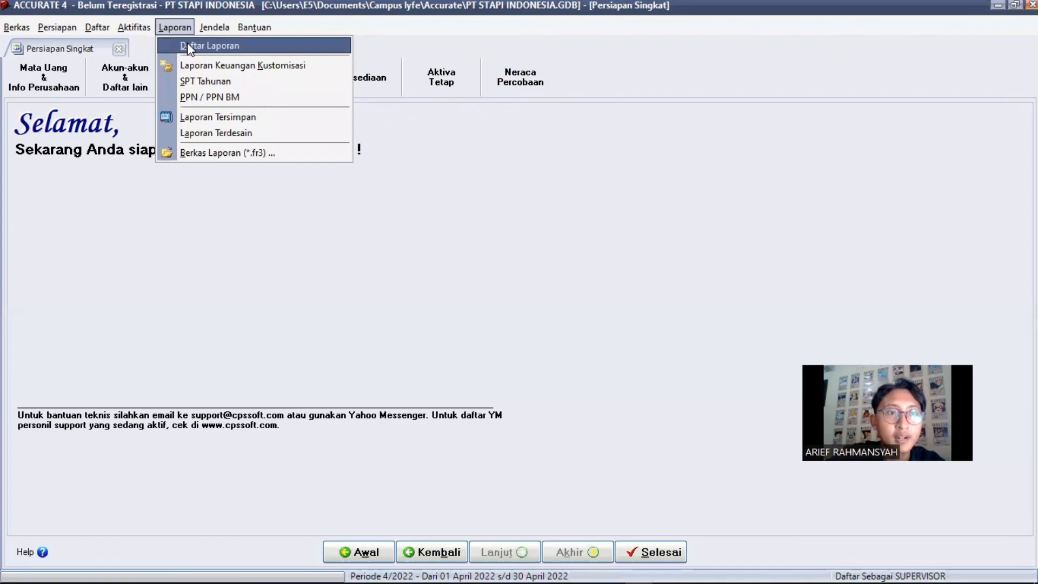
click(187, 46)
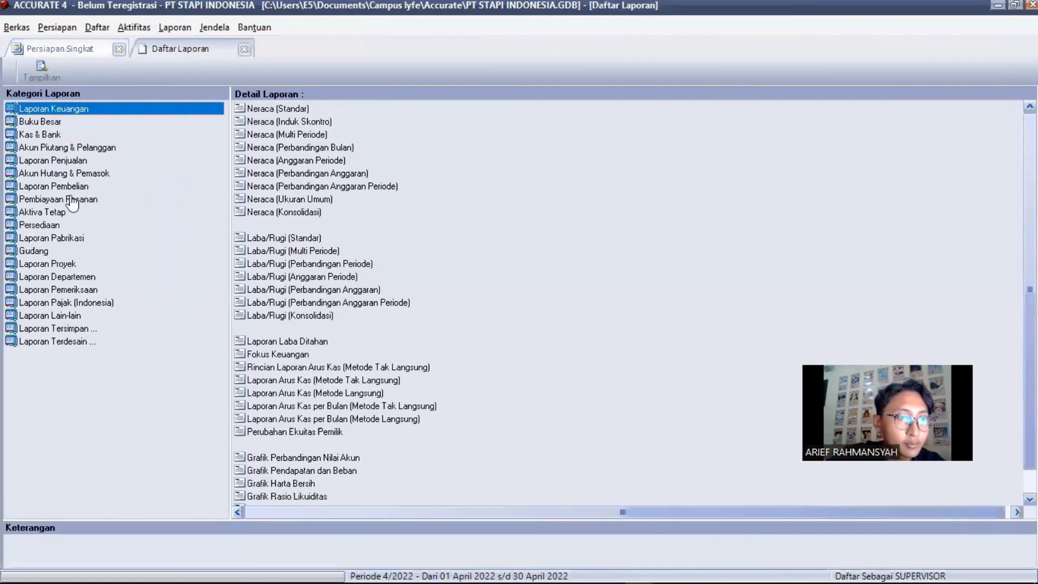
key(Down)
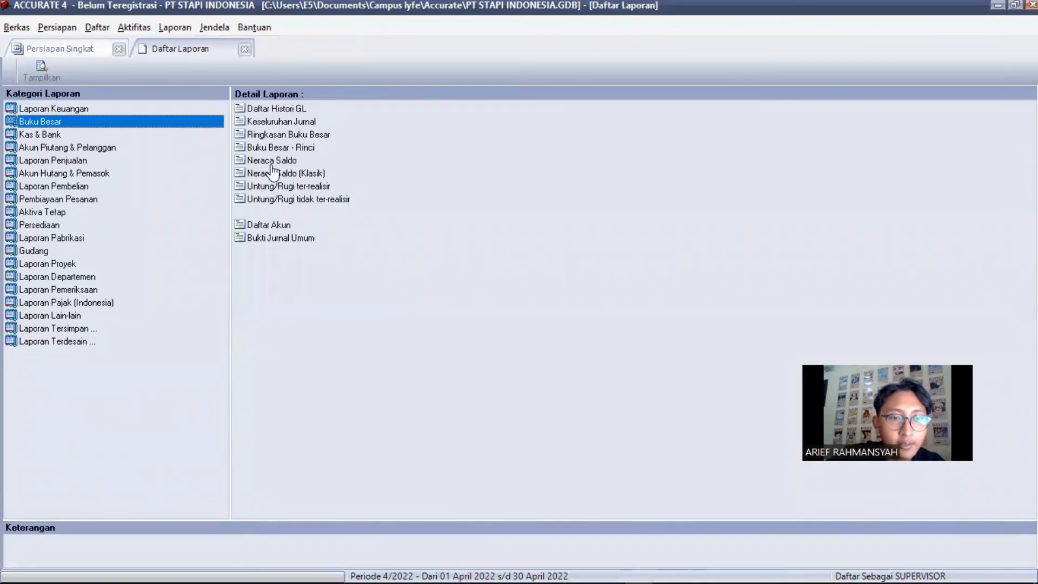
click(288, 173)
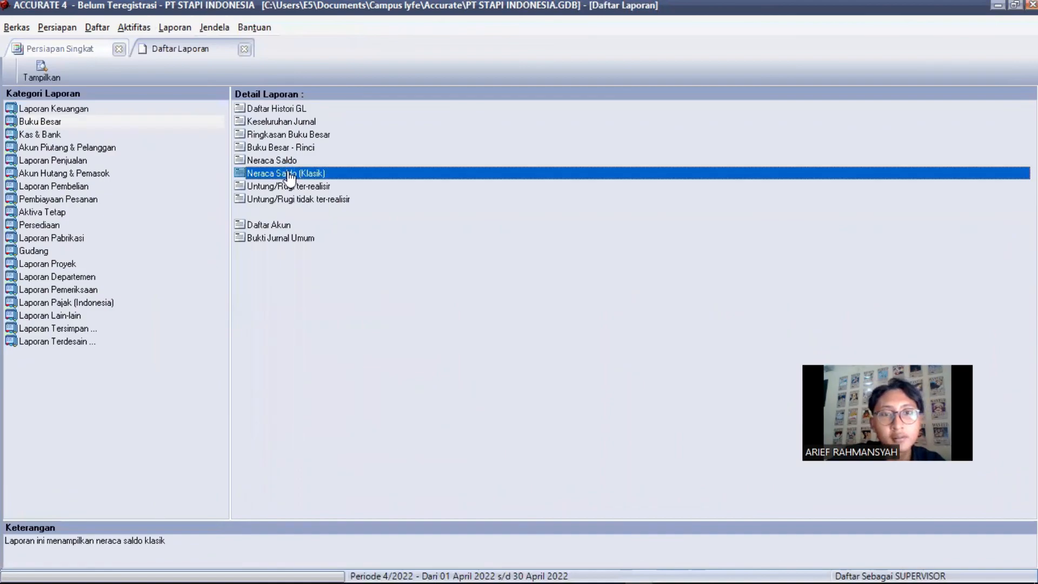
double_click(288, 173)
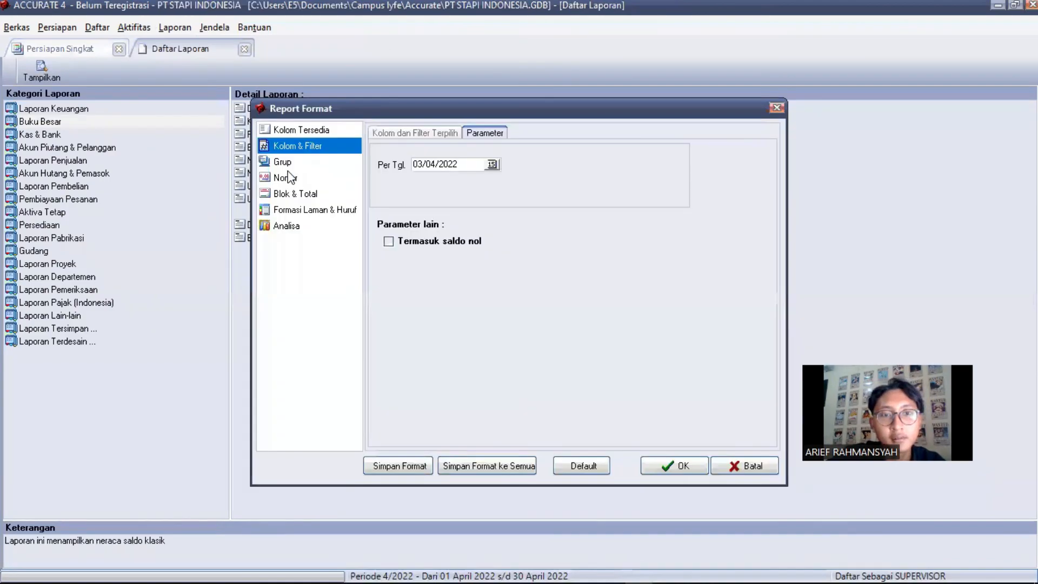
click(419, 160)
click(418, 161)
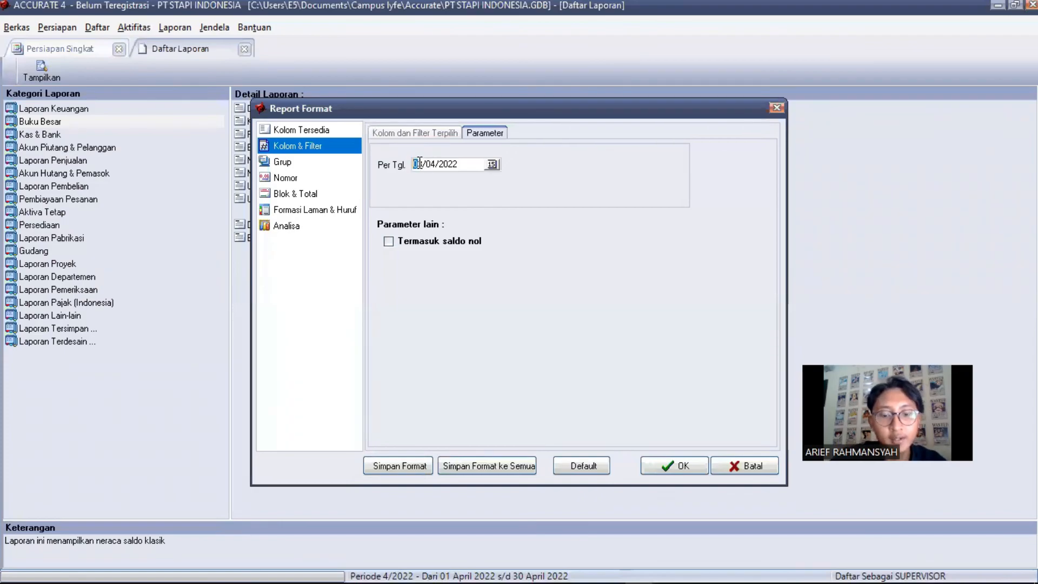
text(30/)
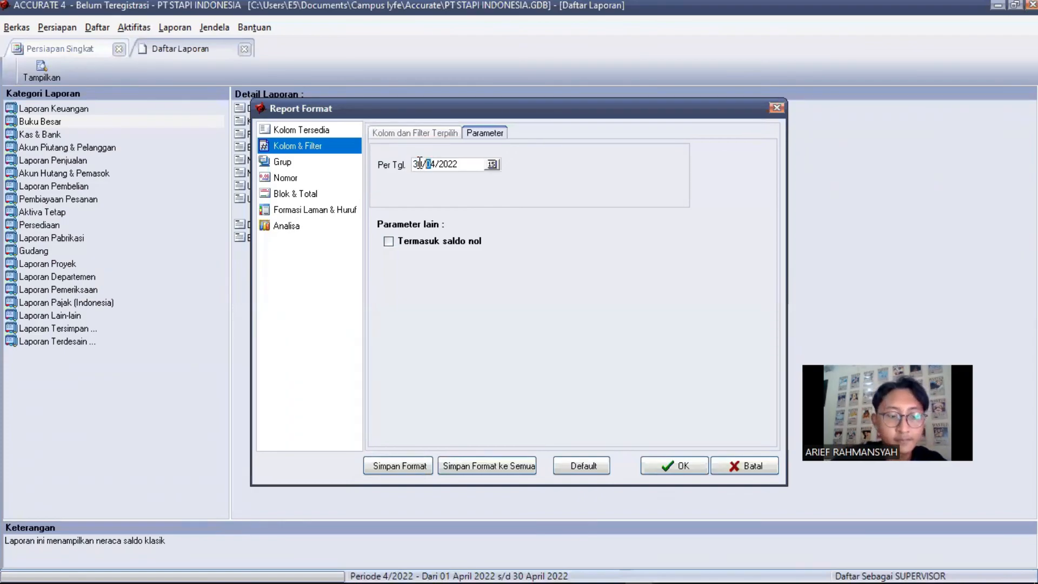
text(11/)
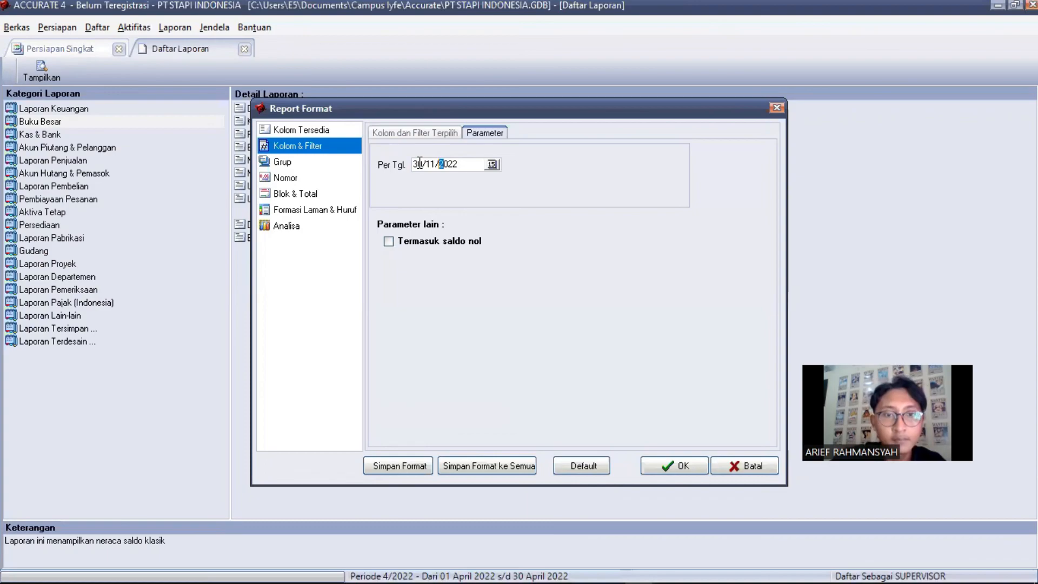
text(20)
text(11)
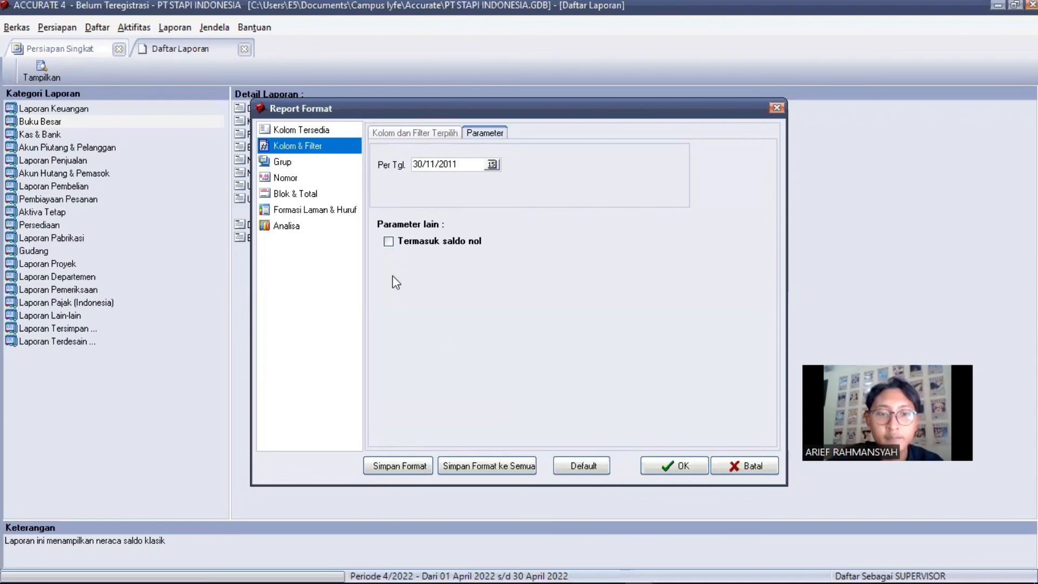
click(398, 243)
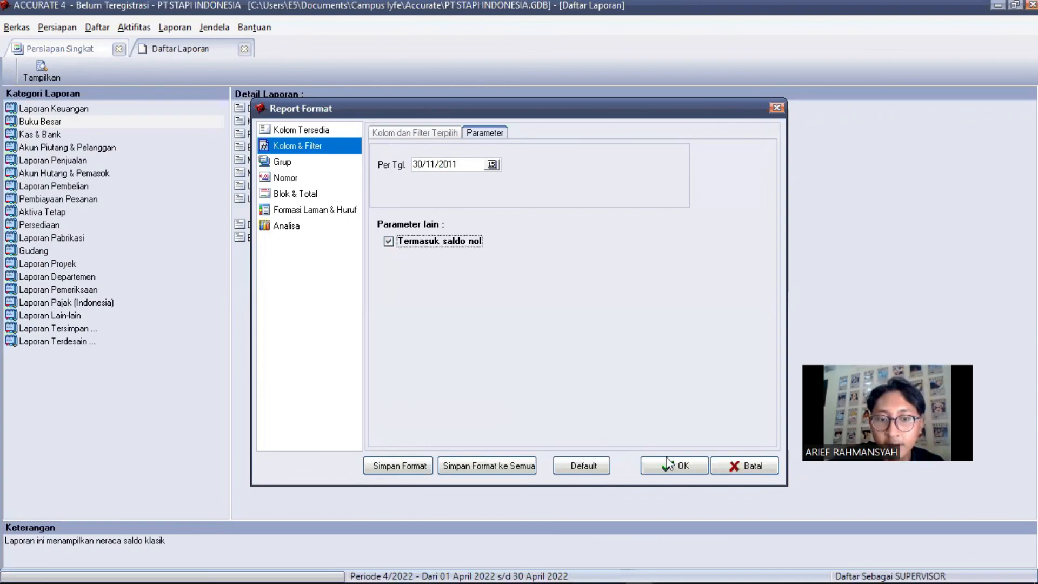
click(678, 466)
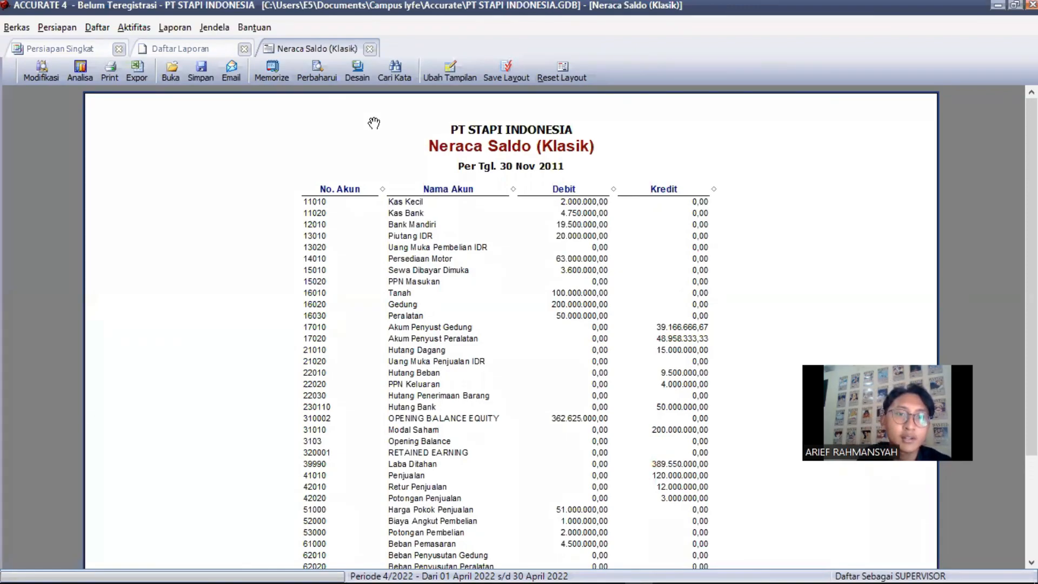
key(ctrl+F4)
key(ctrl+F4)
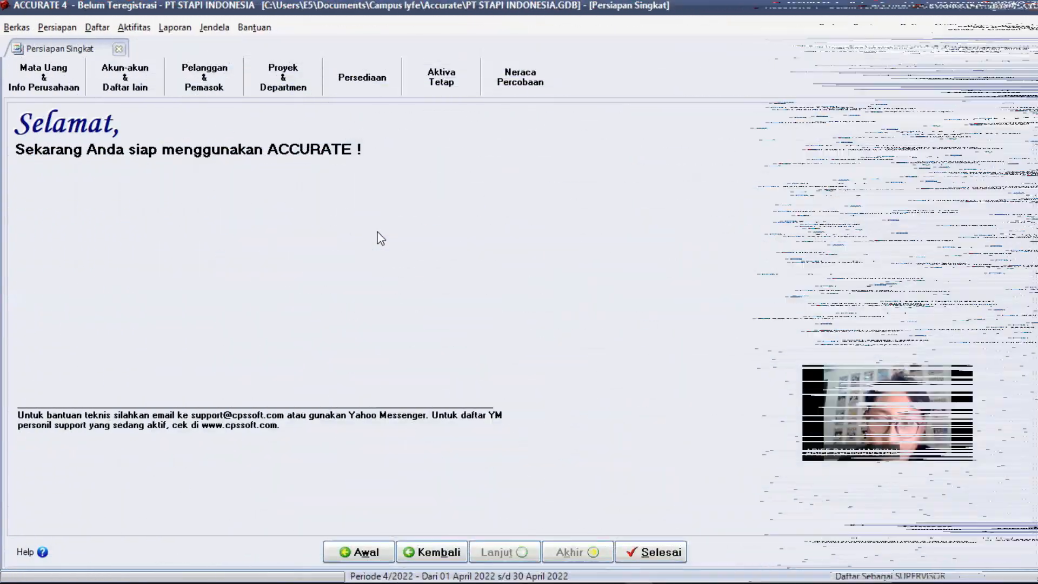